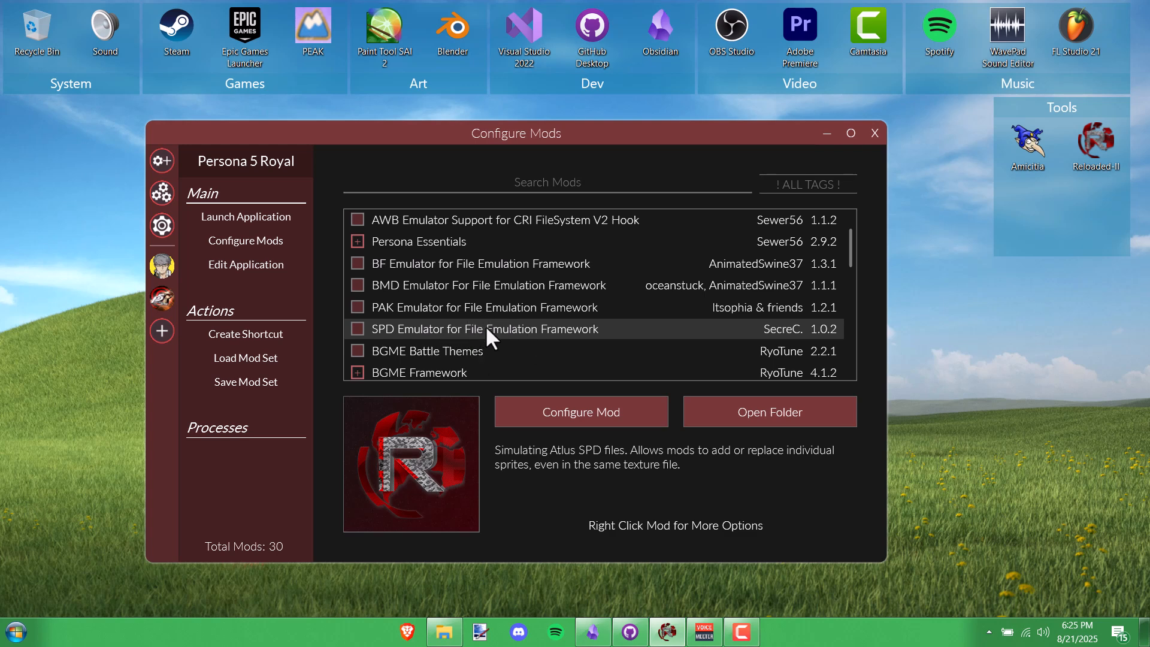
{"action": "left_click", "coordinate": [647, 310]}
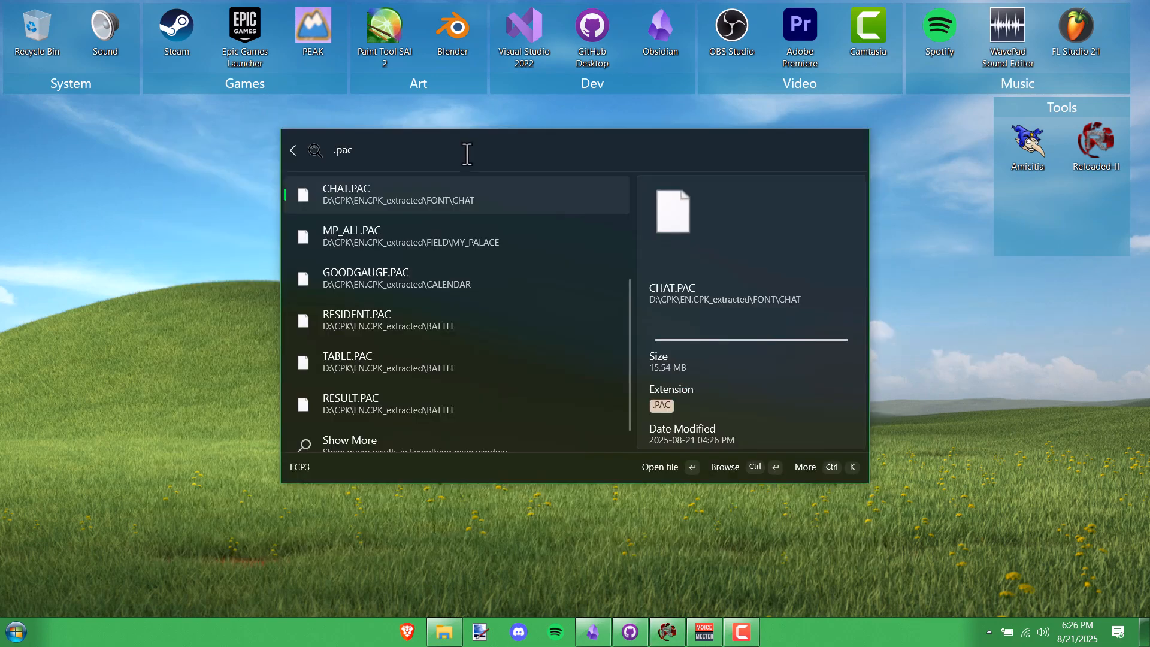
From the .pac search results, open the BATTLE folder that contains TABLE.PAC
{"action": "scroll", "coordinate": [492, 281], "scroll_direction": "down", "scroll_amount": 1}
{"action": "scroll", "coordinate": [475, 305], "scroll_direction": "up", "scroll_amount": 3}
{"action": "scroll", "coordinate": [422, 371], "scroll_direction": "down", "scroll_amount": 3}
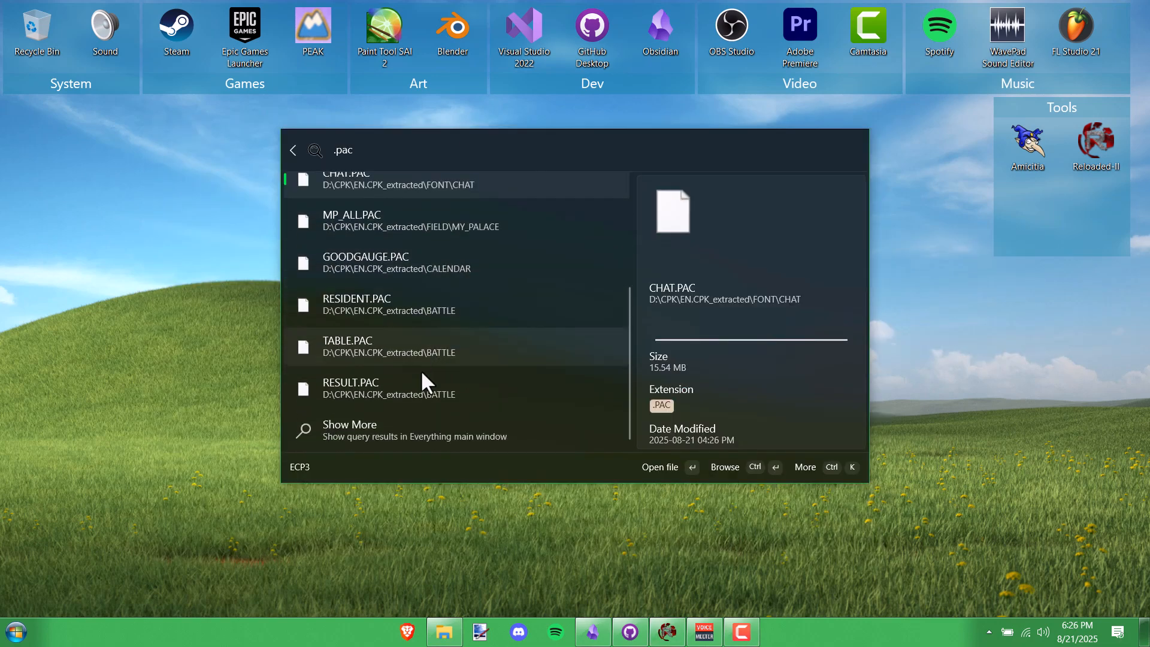
{"action": "right_click", "coordinate": [411, 342]}
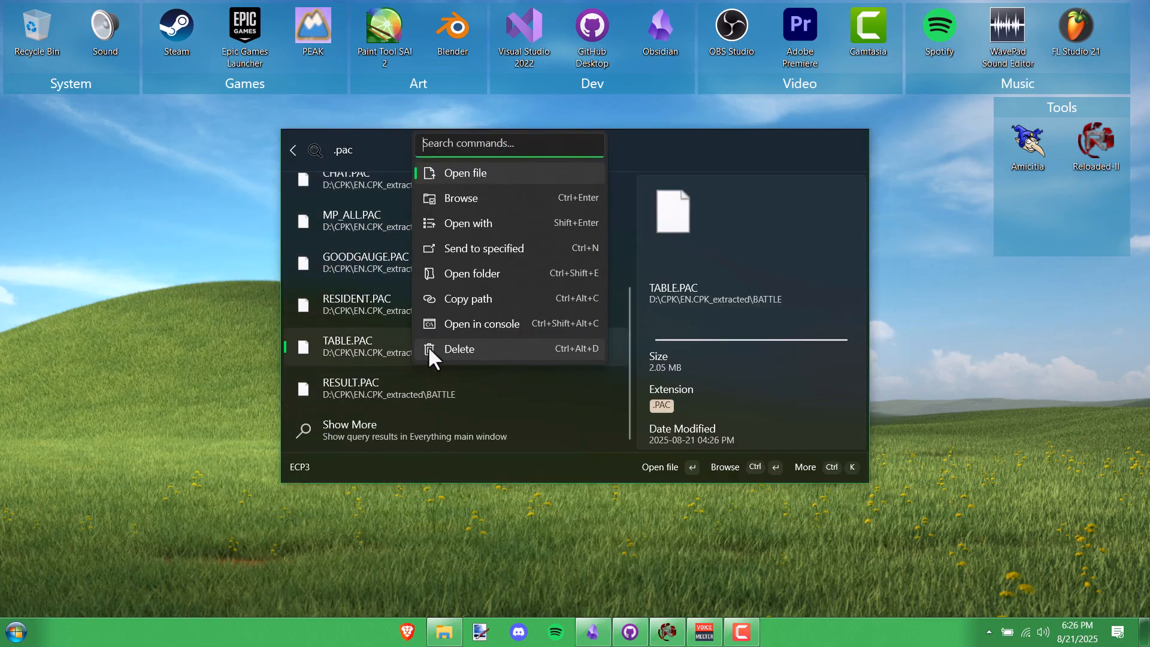
{"action": "left_click", "coordinate": [503, 270]}
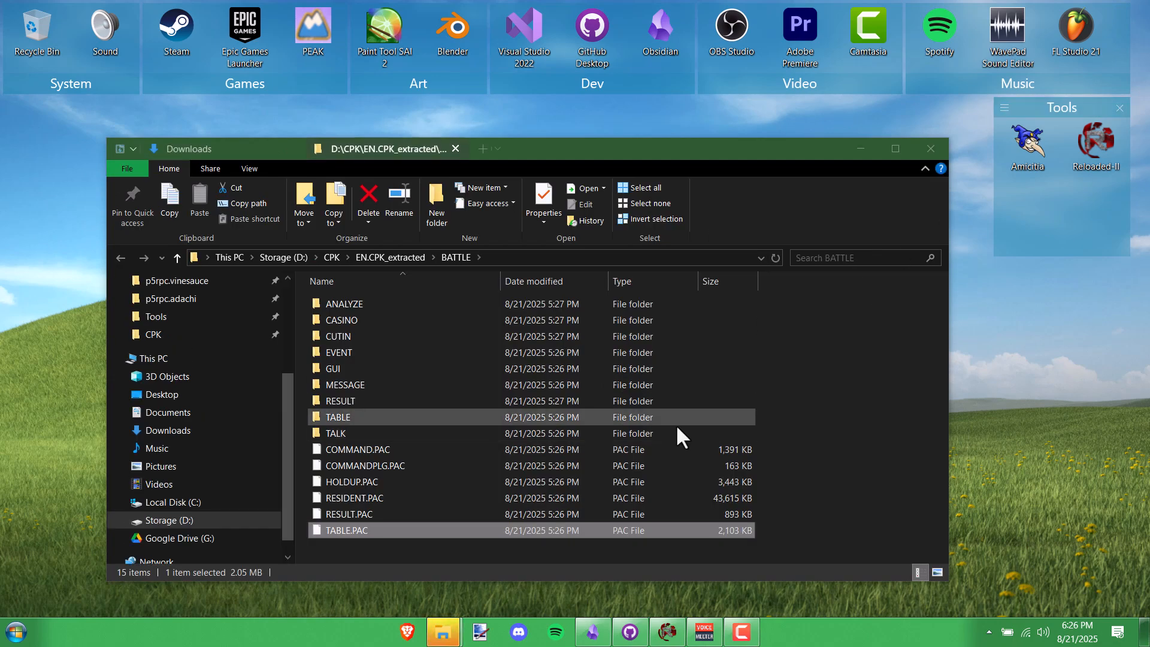
Open TABLE.PAC in Amicitia and expand the archive to list its contents
{"action": "left_click_drag", "start_coordinate": [529, 534], "coordinate": [1020, 149]}
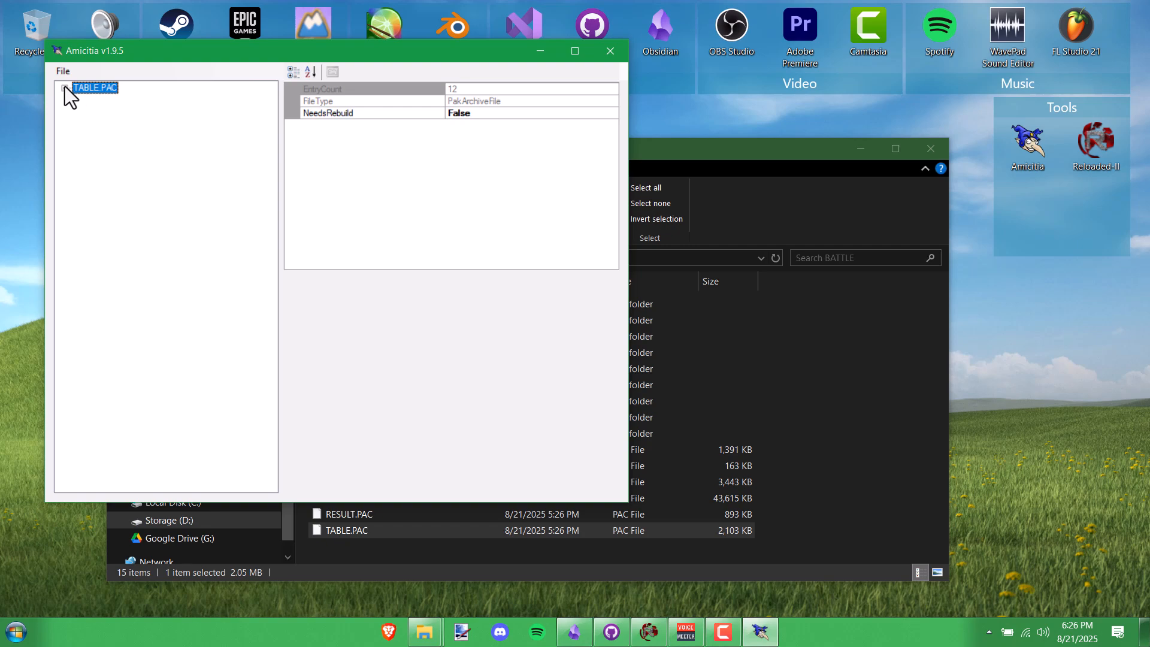
{"action": "left_click", "coordinate": [64, 88]}
{"action": "left_click", "coordinate": [90, 100]}
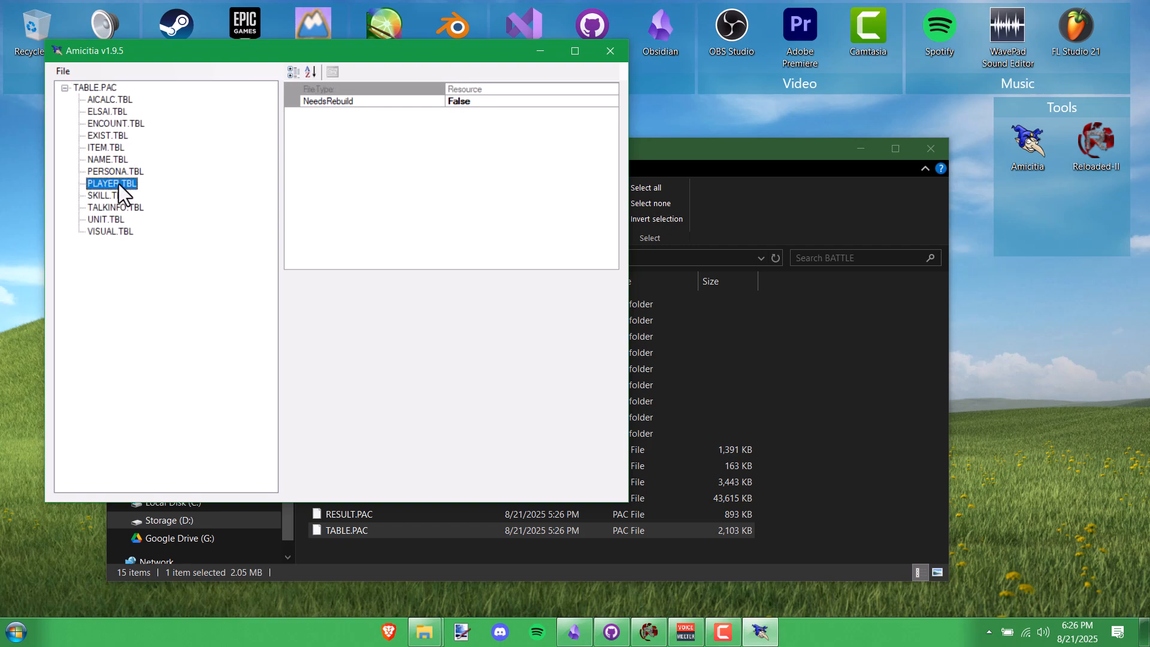
Look through the .TBL files packed inside TABLE.PAC
{"action": "key", "text": "Up"}
{"action": "key", "text": "Up"}
{"action": "key", "text": "Up"}
{"action": "key", "text": "Up"}
{"action": "key", "text": "Up"}
{"action": "key", "text": "Up"}
{"action": "key", "text": "Up"}
{"action": "key", "text": "Up"}
{"action": "key", "text": "Up"}
{"action": "key", "text": "Up"}
{"action": "key", "text": "Up"}
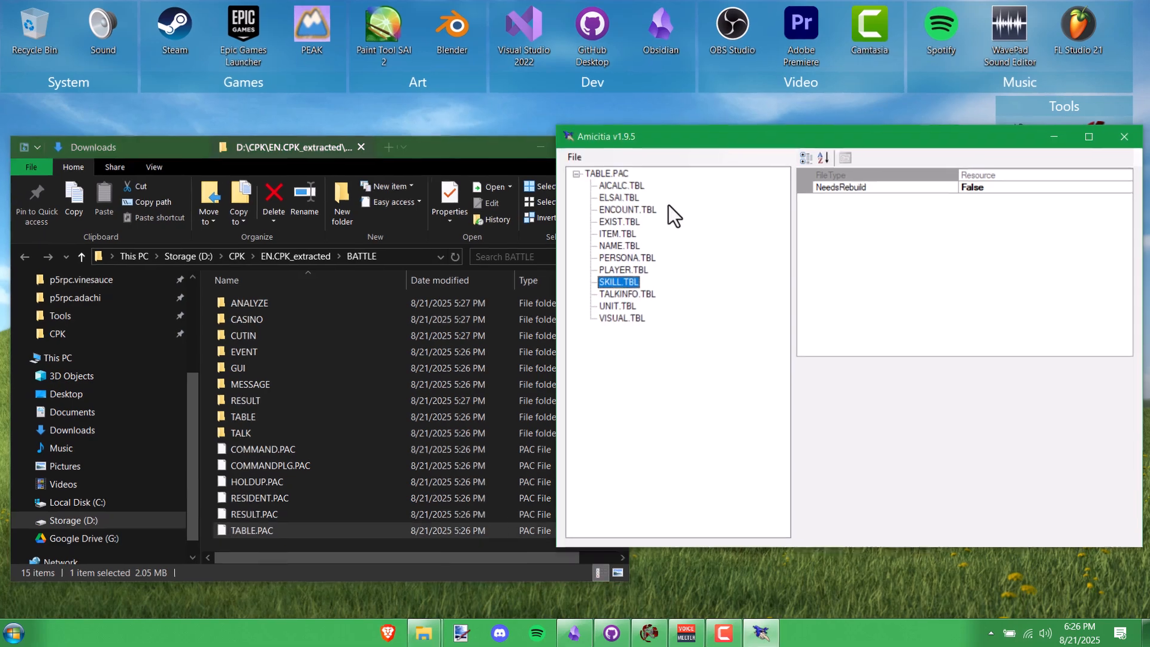
{"action": "left_click", "coordinate": [629, 216]}
{"action": "left_click", "coordinate": [626, 278]}
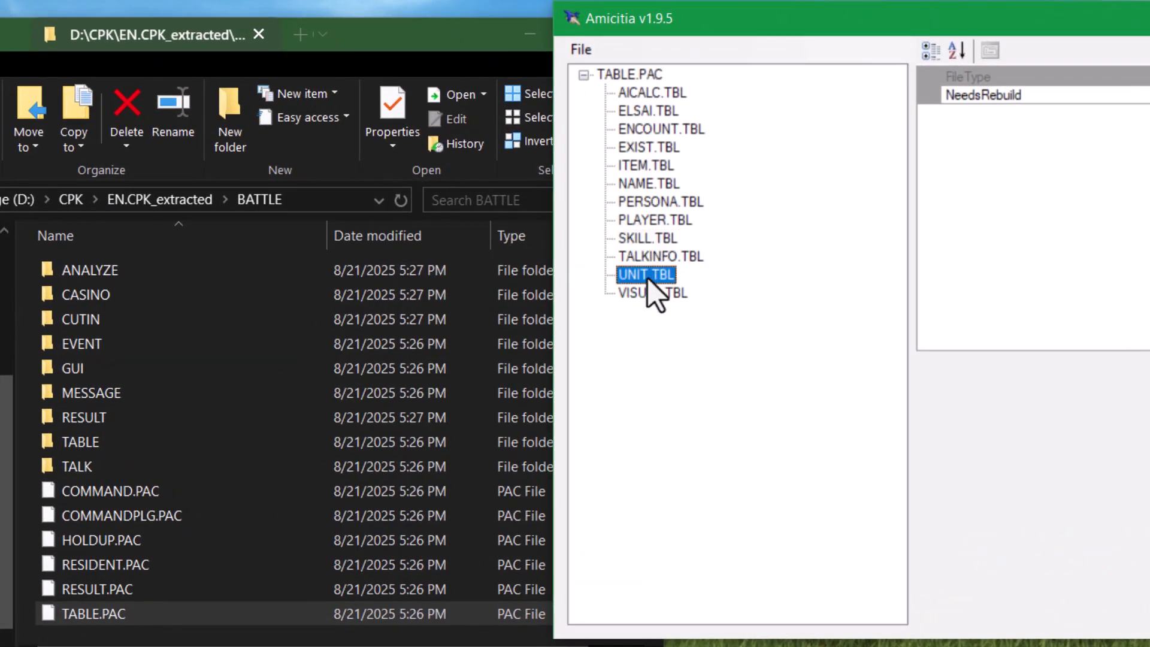
{"action": "left_click", "coordinate": [647, 239]}
{"action": "left_click", "coordinate": [646, 184]}
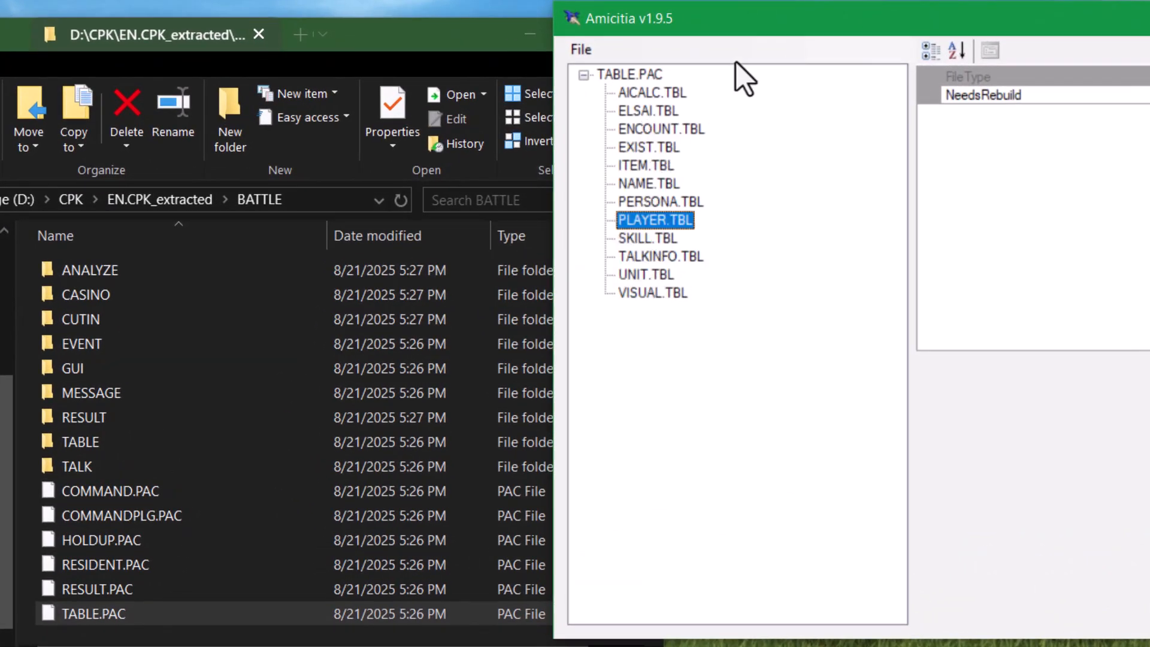
Export ENCOUNT.TBL from the TABLE.PAC archive to the Downloads folder
{"action": "left_click_drag", "start_coordinate": [730, 22], "coordinate": [554, 72]}
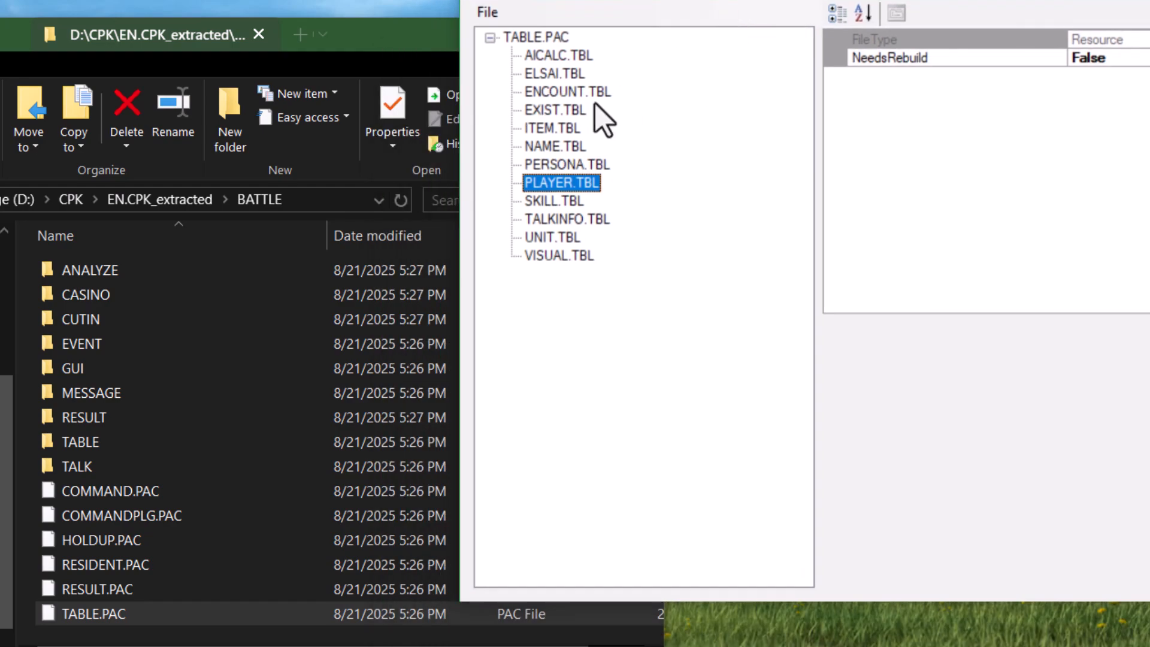
{"action": "left_click", "coordinate": [473, 215]}
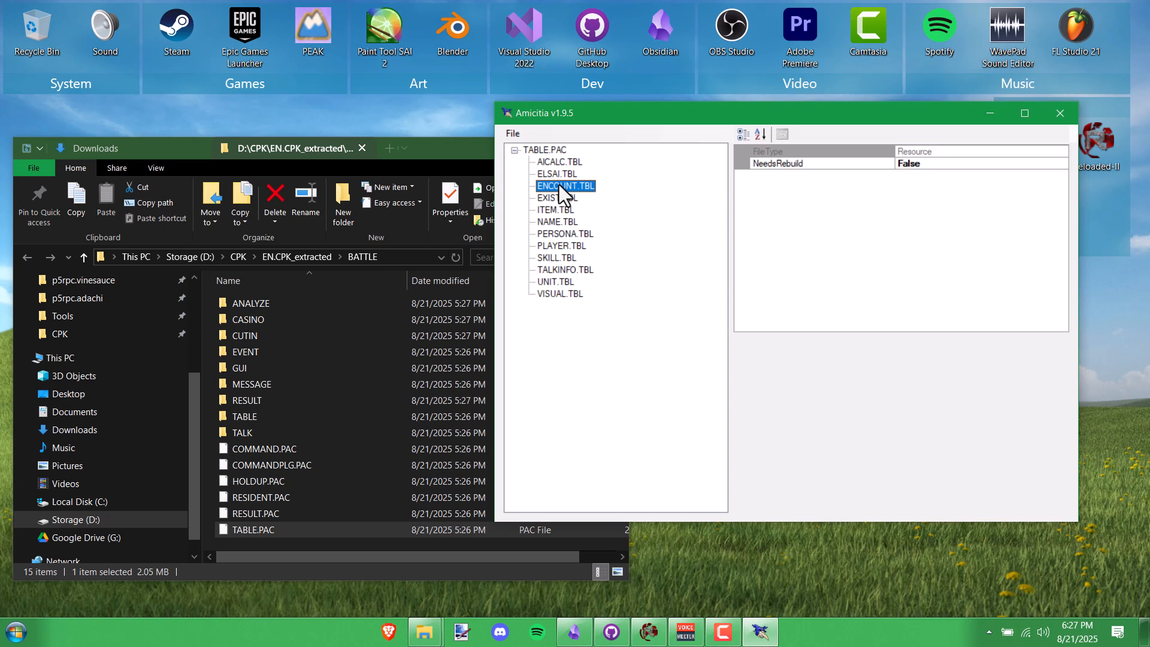
{"action": "right_click", "coordinate": [587, 187]}
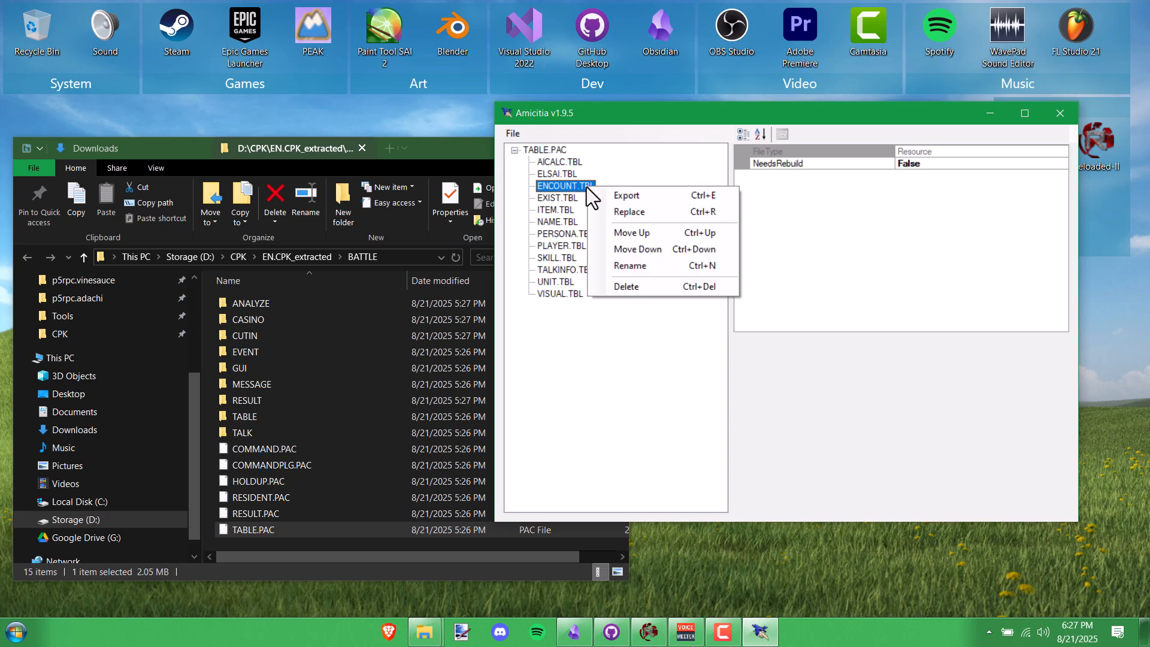
{"action": "left_click", "coordinate": [626, 198]}
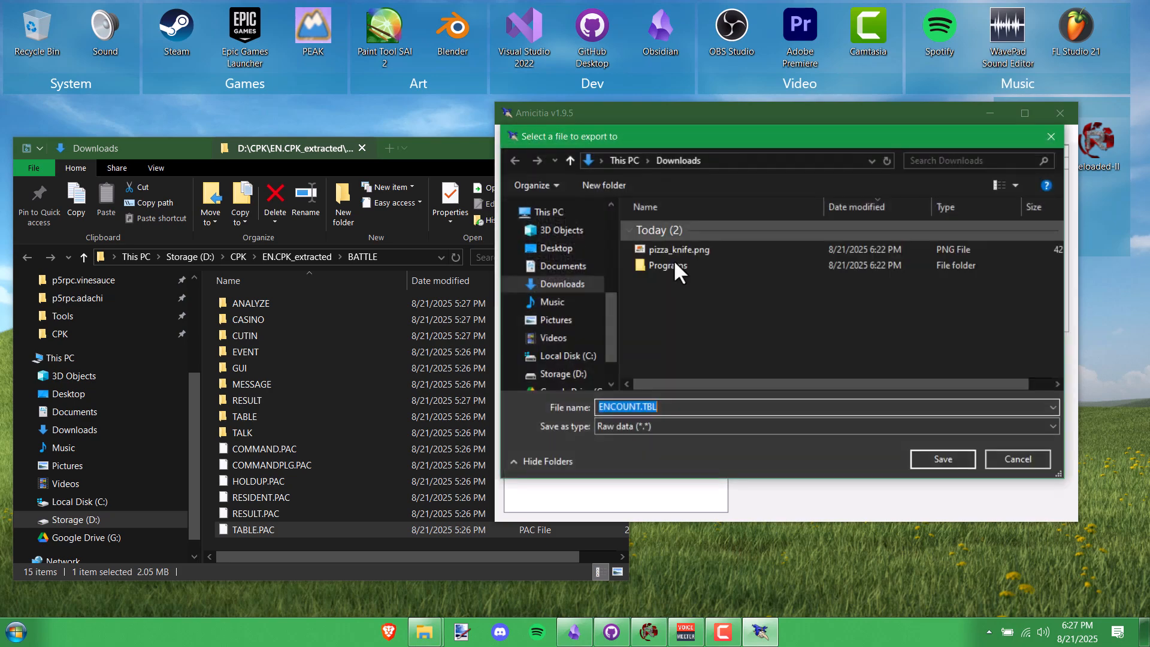
{"action": "left_click", "coordinate": [584, 286]}
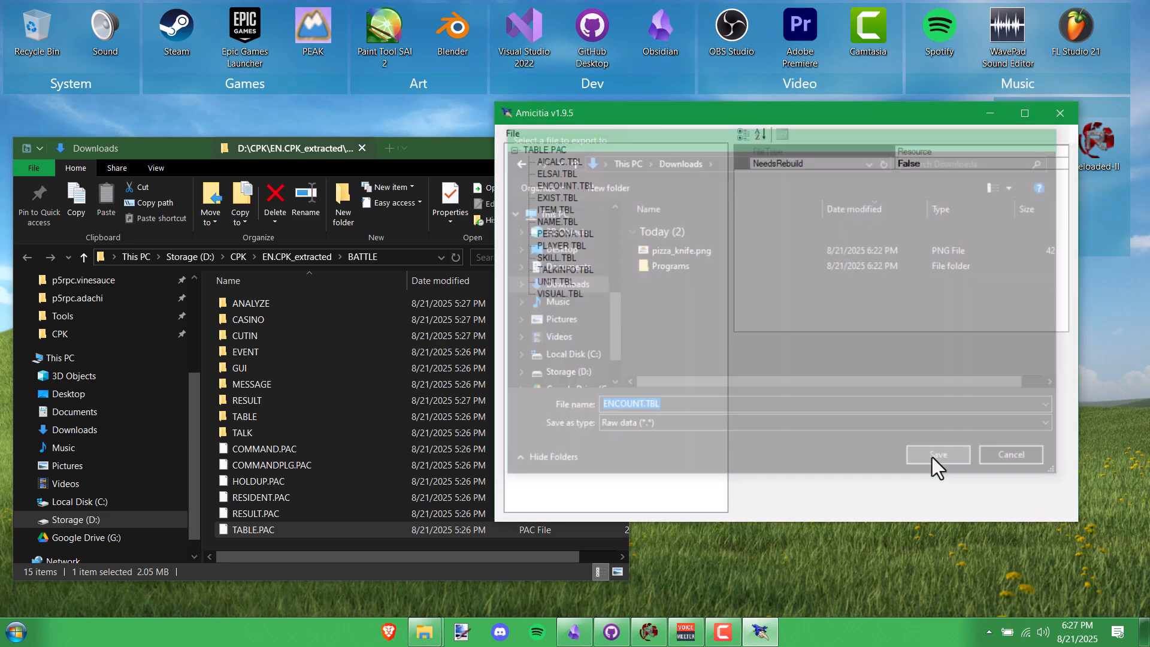
{"action": "left_click", "coordinate": [932, 457]}
Replace ENCOUNT.TBL in the archive with the exported ENCOUNT.TBL from Downloads
{"action": "left_click", "coordinate": [90, 436]}
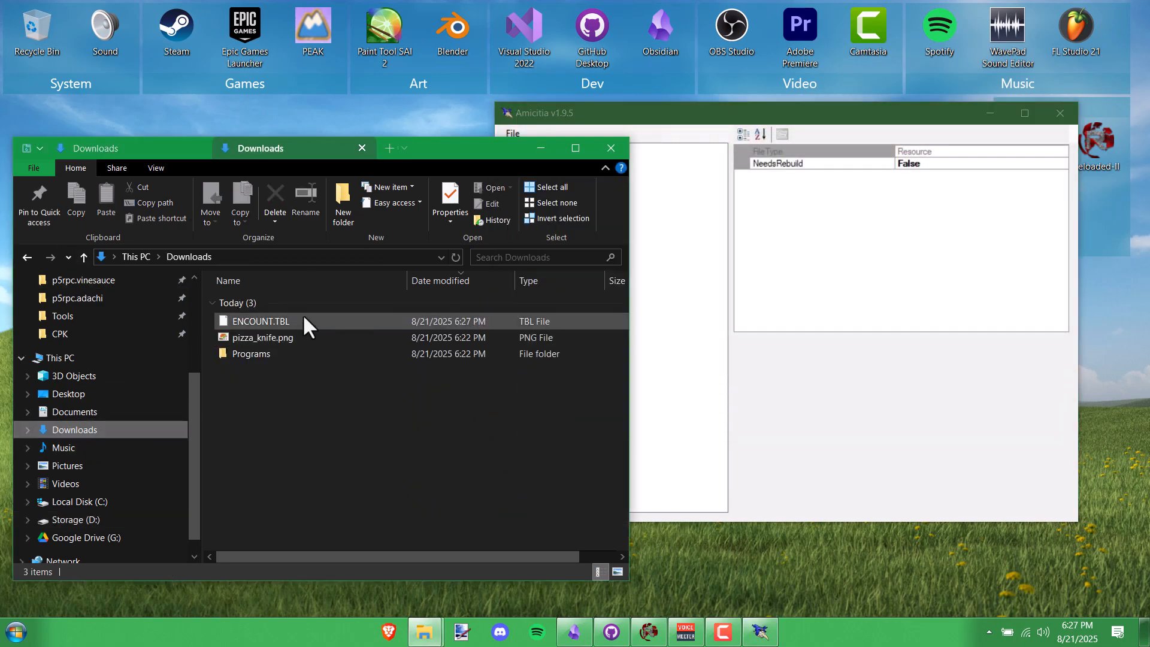
{"action": "left_click_drag", "start_coordinate": [288, 324], "coordinate": [661, 245]}
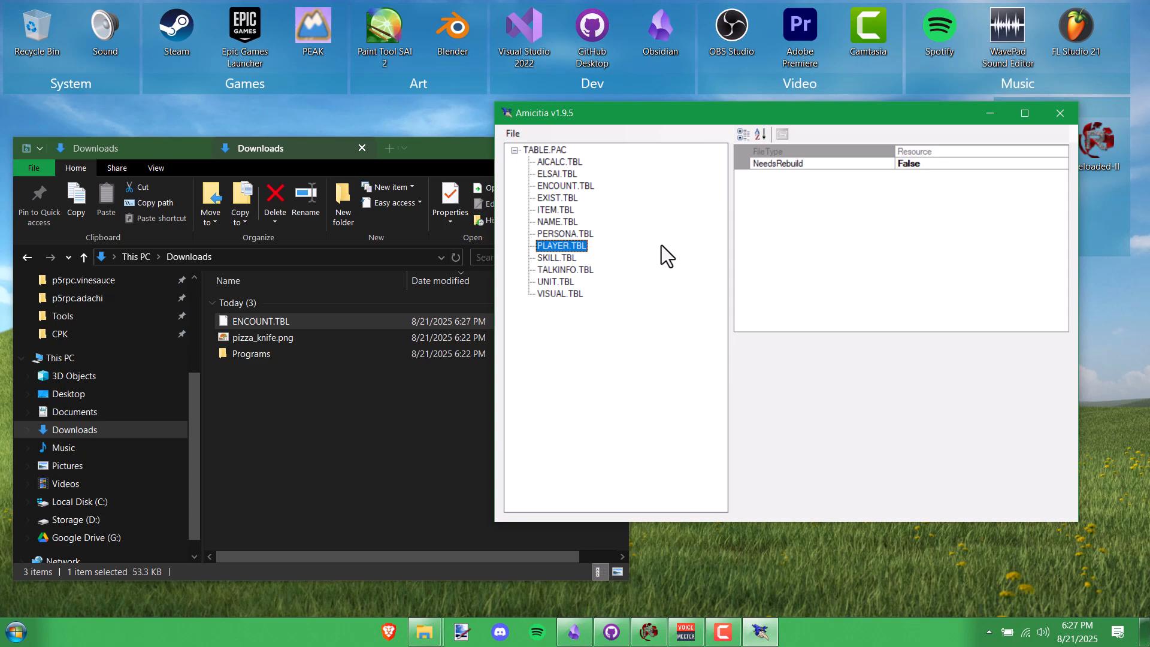
{"action": "right_click", "coordinate": [587, 187]}
{"action": "left_click", "coordinate": [617, 210]}
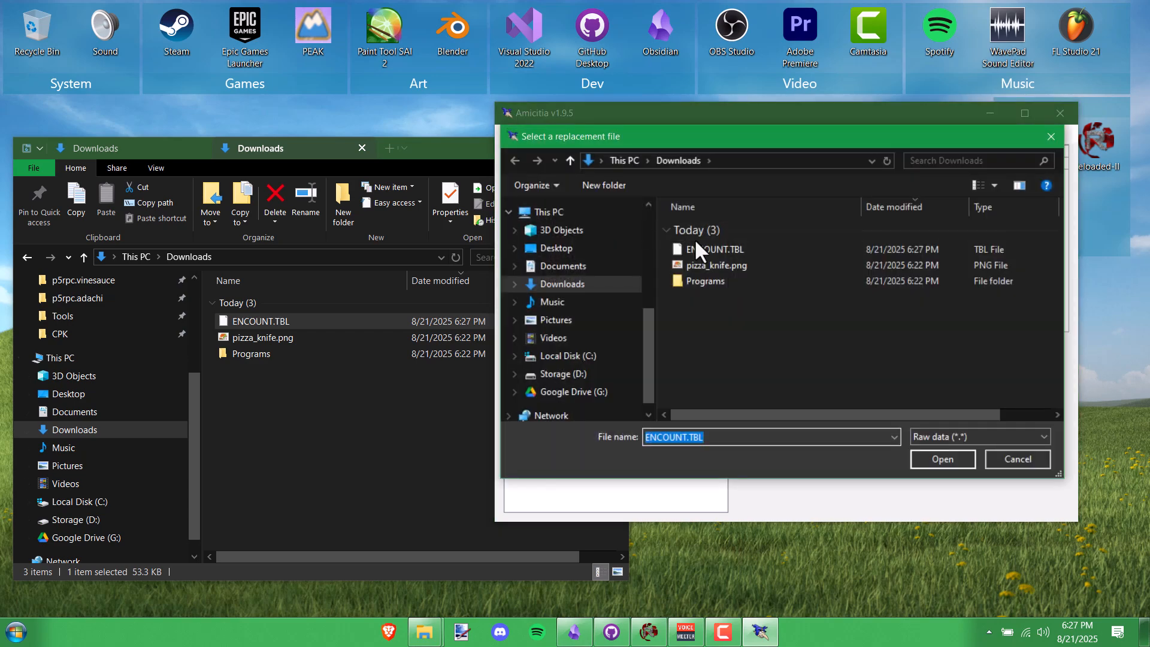
{"action": "double_click", "coordinate": [698, 248]}
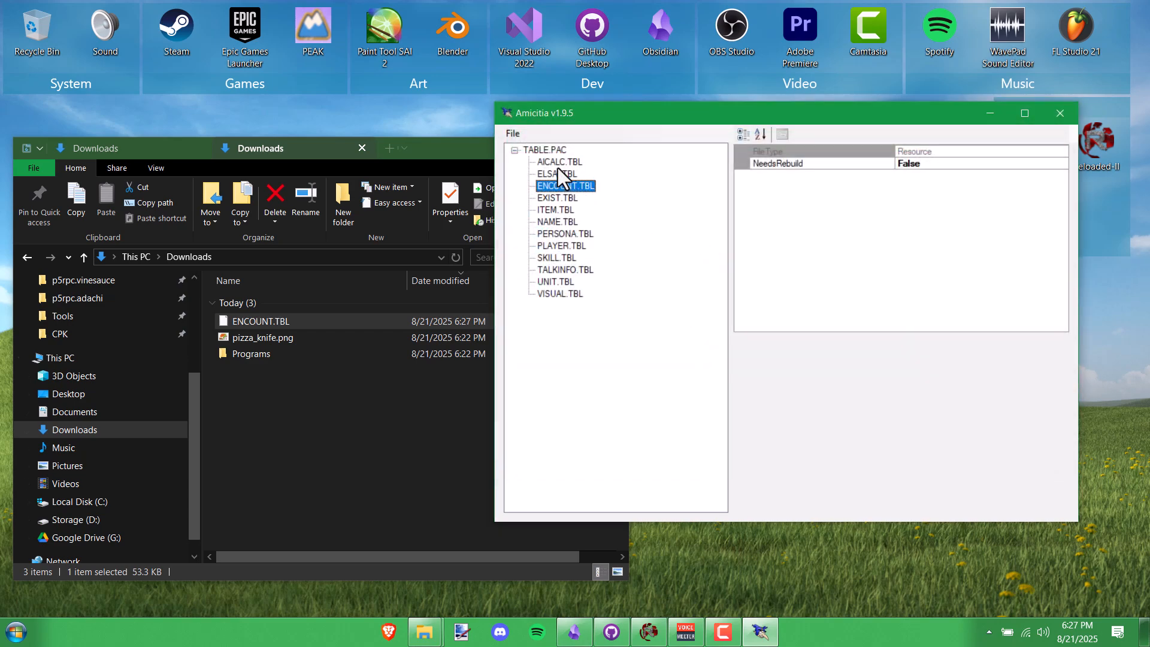
Save the archive as TABLE.PAC in the Downloads folder
{"action": "left_click", "coordinate": [513, 132]}
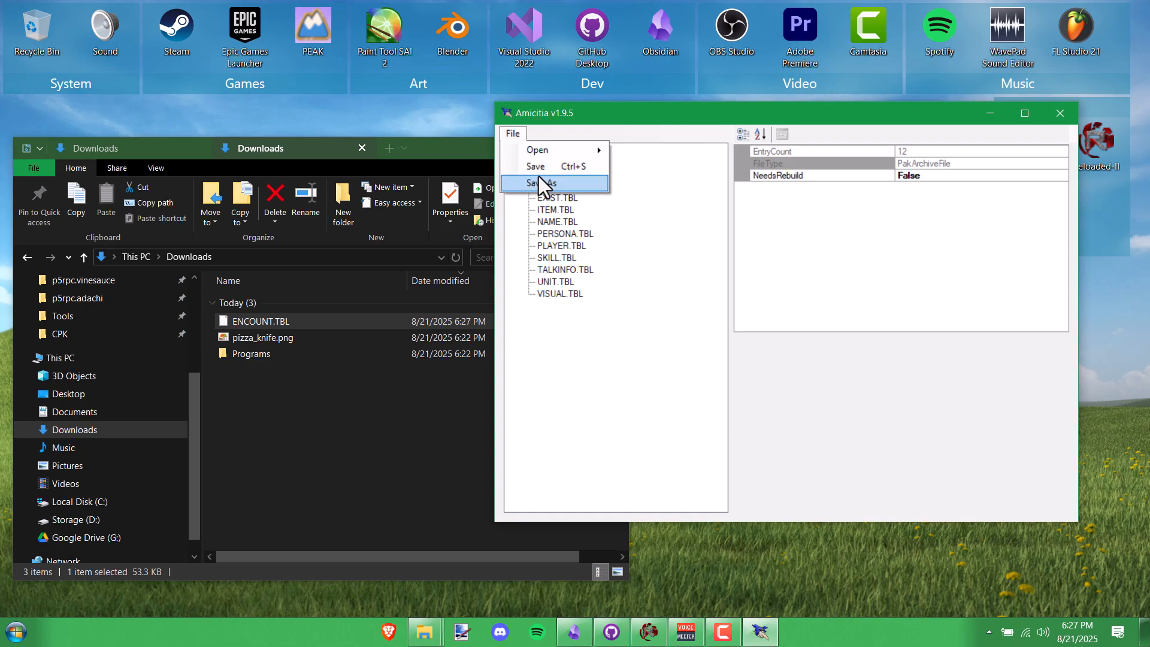
{"action": "left_click", "coordinate": [541, 181]}
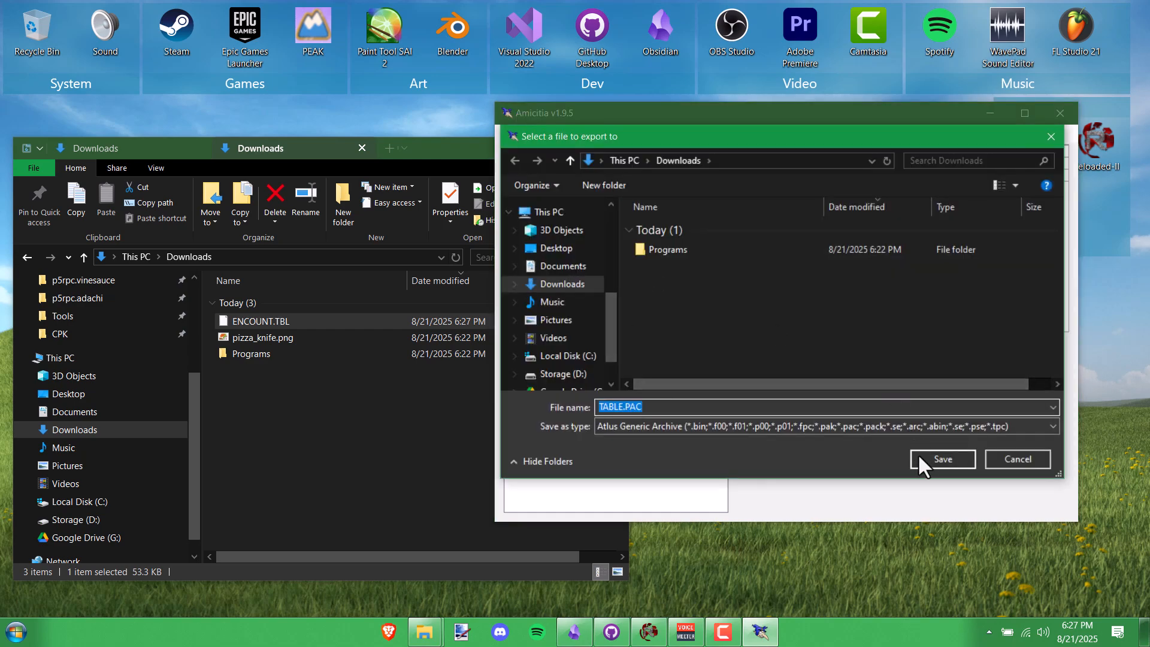
{"action": "left_click", "coordinate": [919, 459]}
Open HIGAWARI.PAK from the CALENDAR folder in Amicitia and expand the textures of higawari_common.spd
{"action": "left_click", "coordinate": [358, 406]}
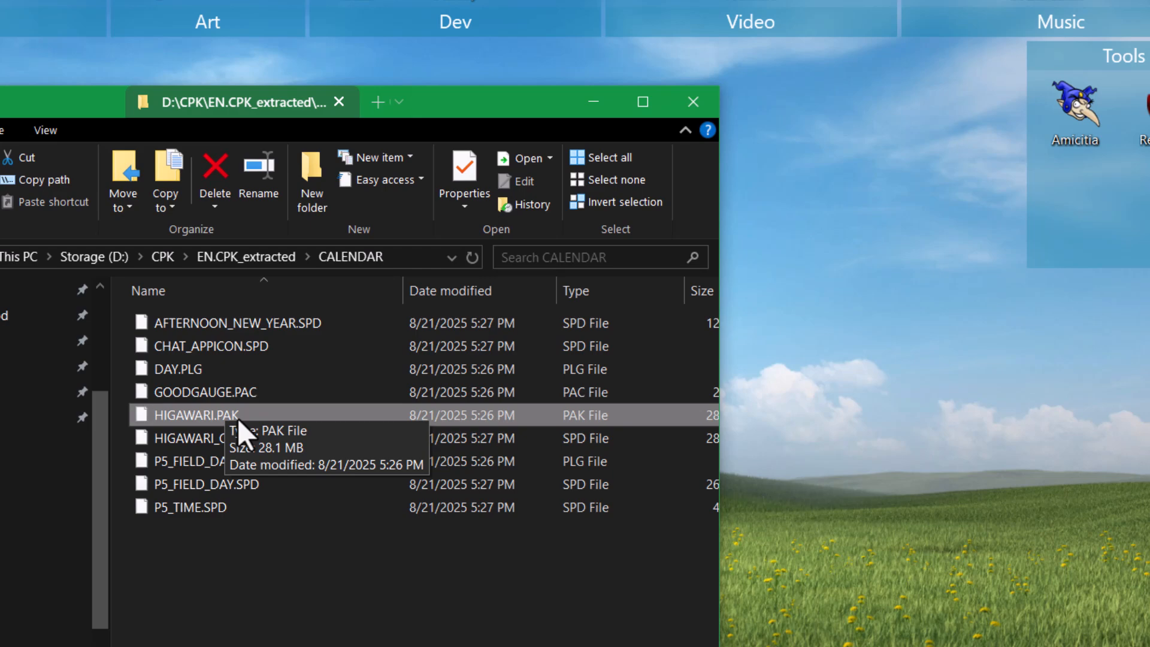
{"action": "left_click_drag", "start_coordinate": [331, 392], "coordinate": [1078, 105]}
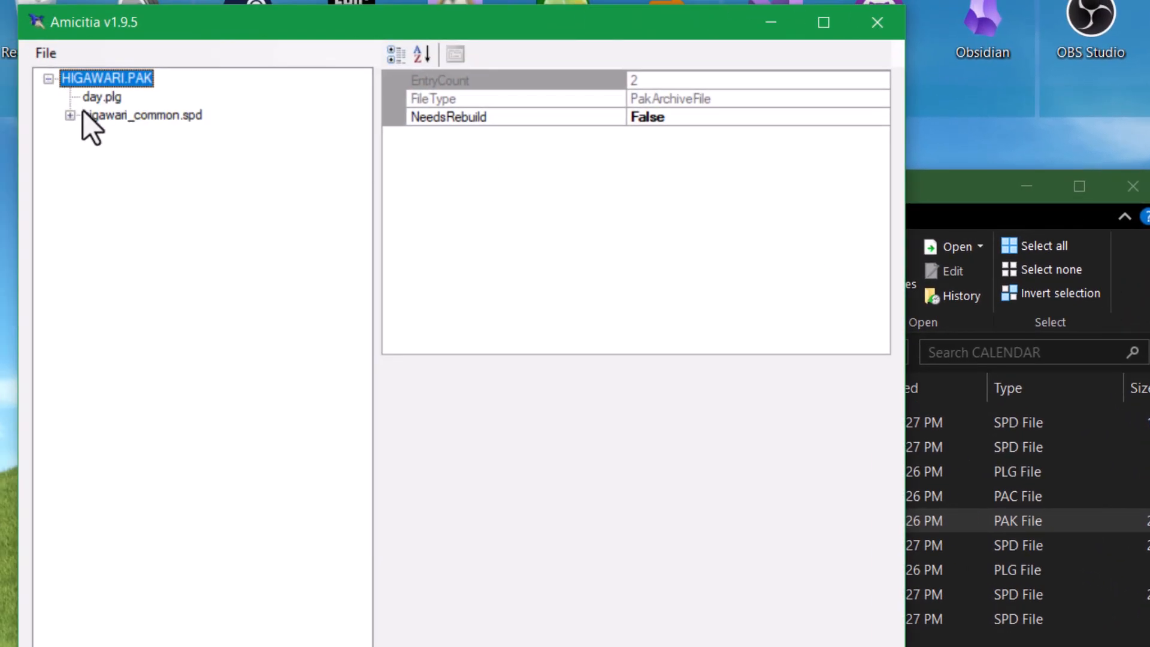
{"action": "left_click", "coordinate": [103, 122]}
{"action": "left_click", "coordinate": [76, 119]}
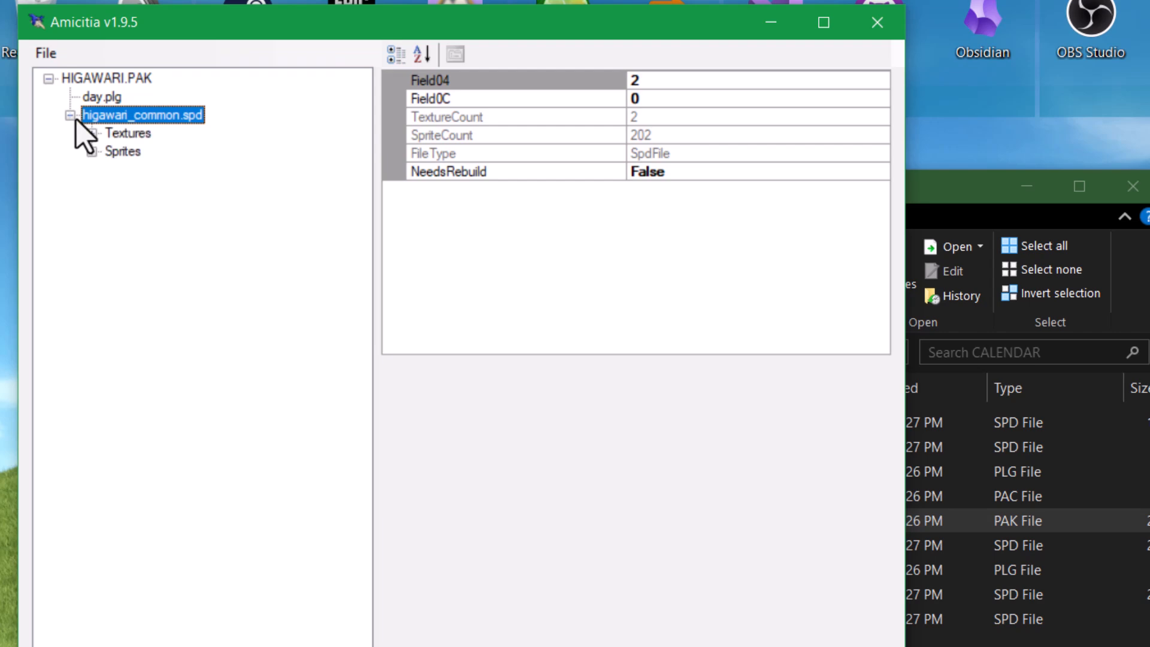
{"action": "left_click", "coordinate": [116, 138]}
{"action": "left_click", "coordinate": [91, 134]}
Preview both textures of higawari_common.spd and export Texture 01 [higawari_com_02] as a DDS file to Downloads
{"action": "left_click", "coordinate": [165, 156]}
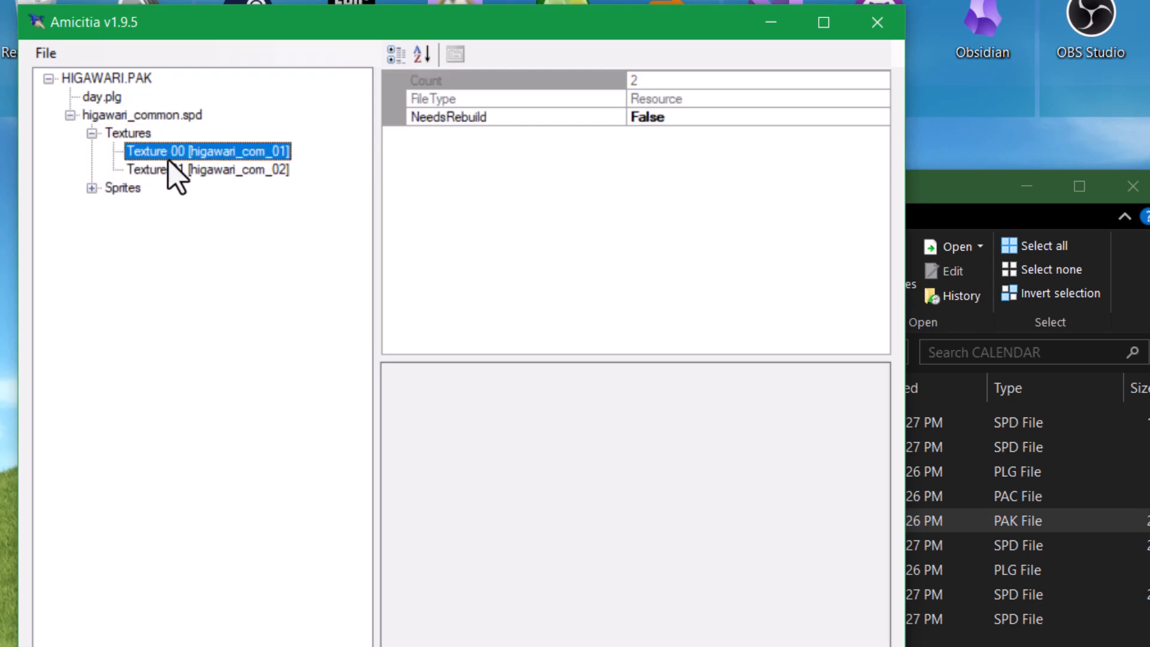
{"action": "left_click", "coordinate": [180, 170]}
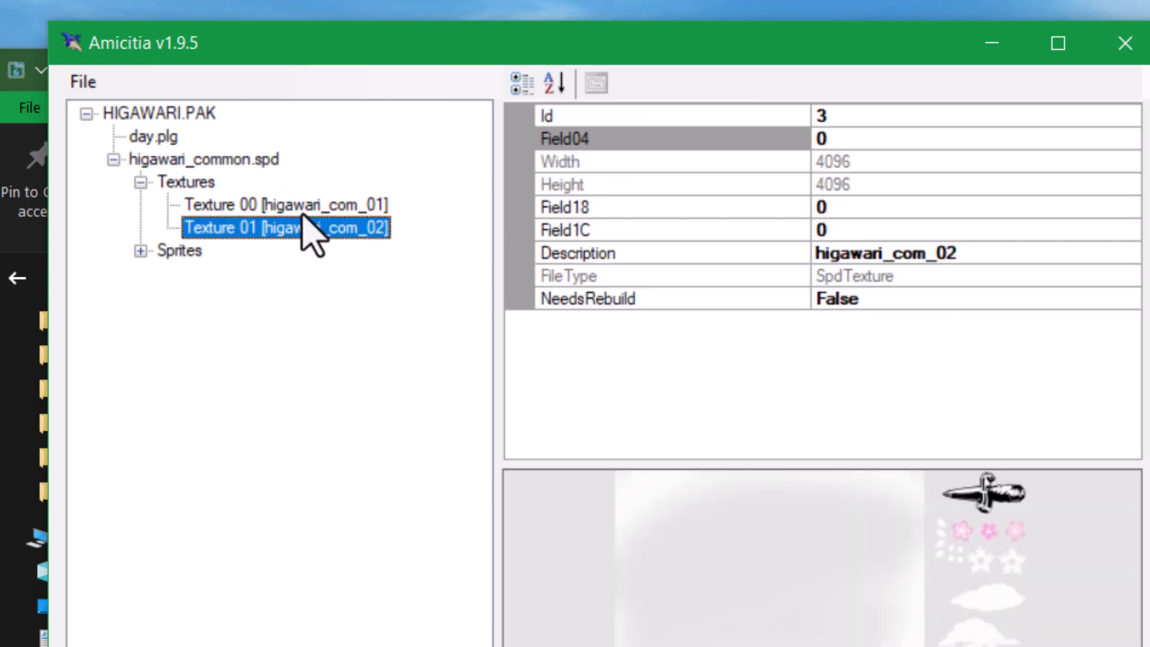
{"action": "left_click", "coordinate": [304, 205]}
{"action": "left_click", "coordinate": [309, 228]}
{"action": "right_click", "coordinate": [297, 231]}
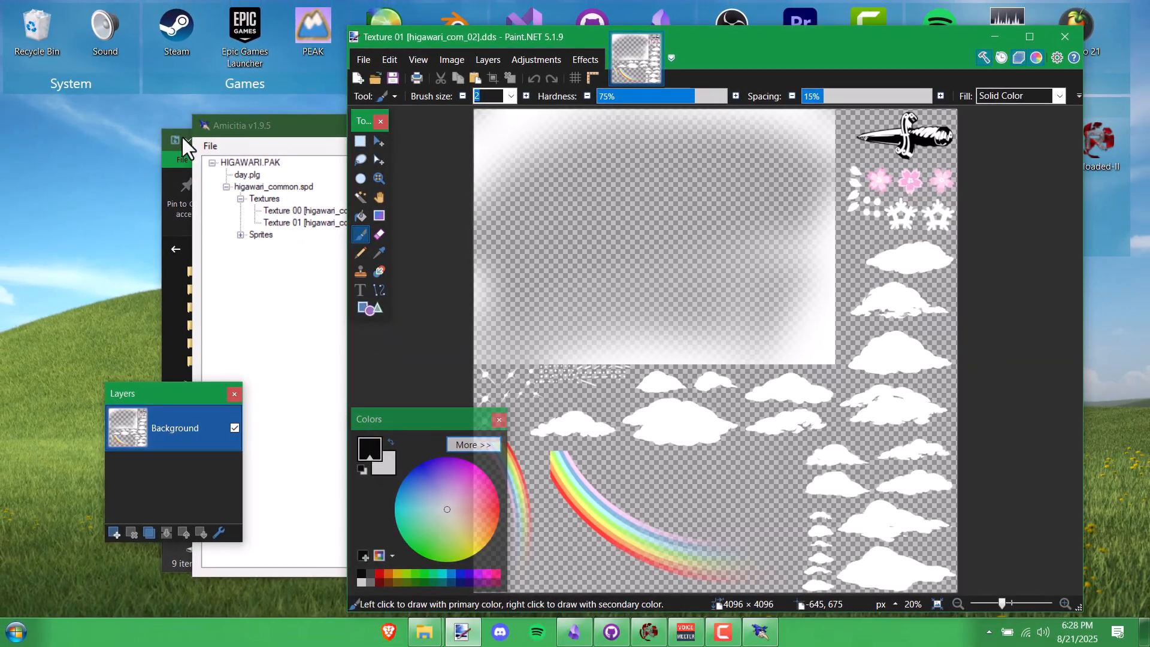
Open pizza_knife.png from Downloads in Paint.NET and paste the whole image as a new layer over the dagger in the Texture 01 image
{"action": "left_click", "coordinate": [178, 135]}
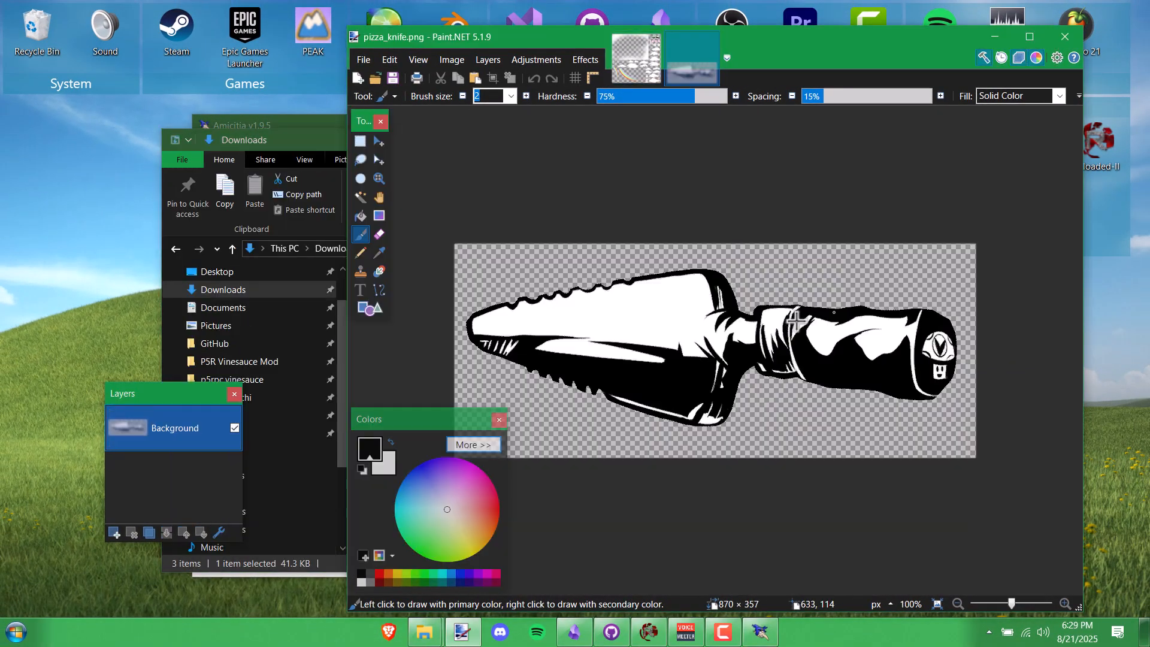
{"action": "key", "text": "ctrl+a"}
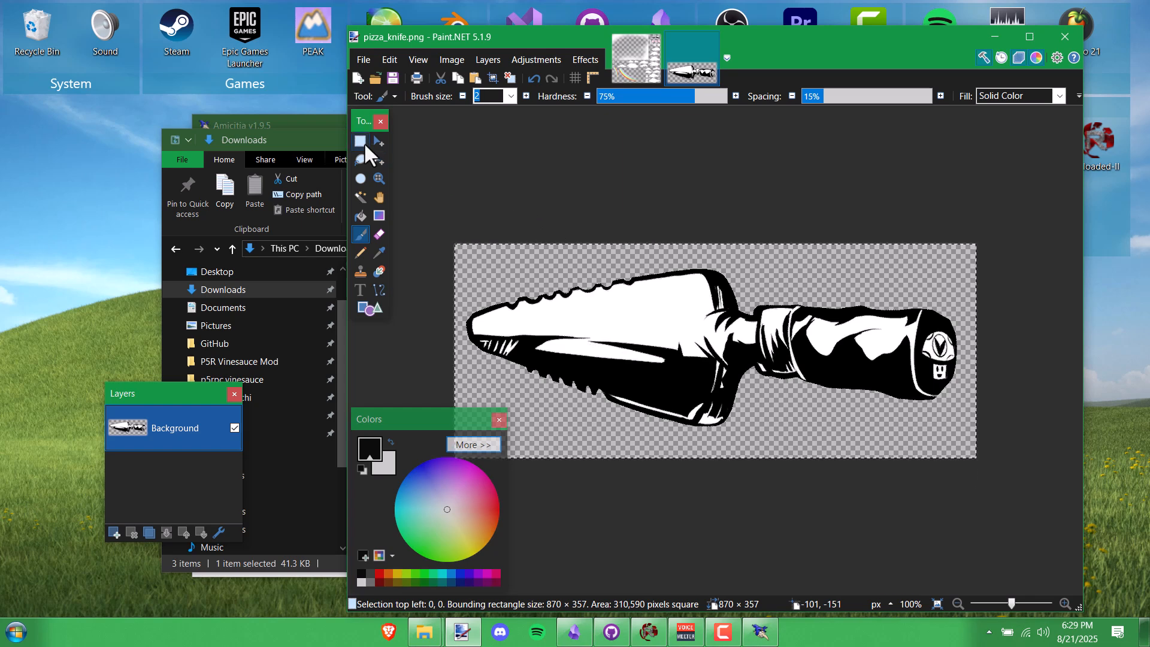
{"action": "key", "text": "ctrl+c"}
{"action": "key", "text": "ctrl+Tab"}
{"action": "key", "text": "ctrl+shift+v"}
{"action": "left_click_drag", "start_coordinate": [802, 288], "coordinate": [818, 275]}
Delete the original dagger from the Background layer and merge the pasted knife layer down into it
{"action": "left_click", "coordinate": [159, 467]}
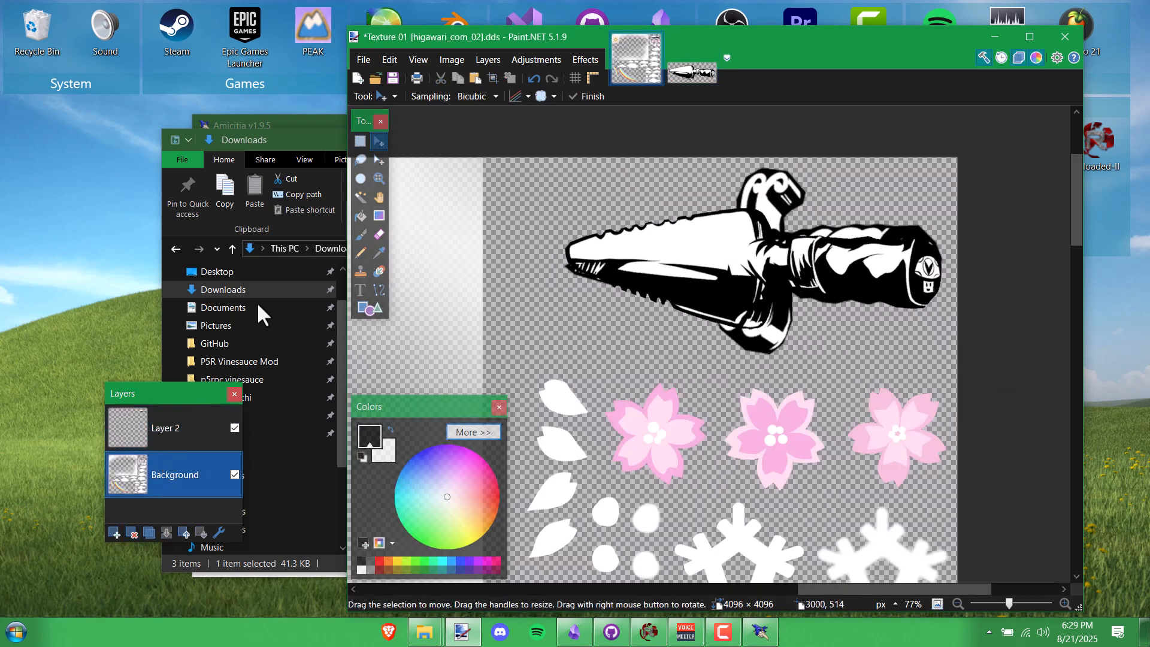
{"action": "left_click", "coordinate": [360, 141]}
{"action": "left_click_drag", "start_coordinate": [510, 156], "coordinate": [995, 361]}
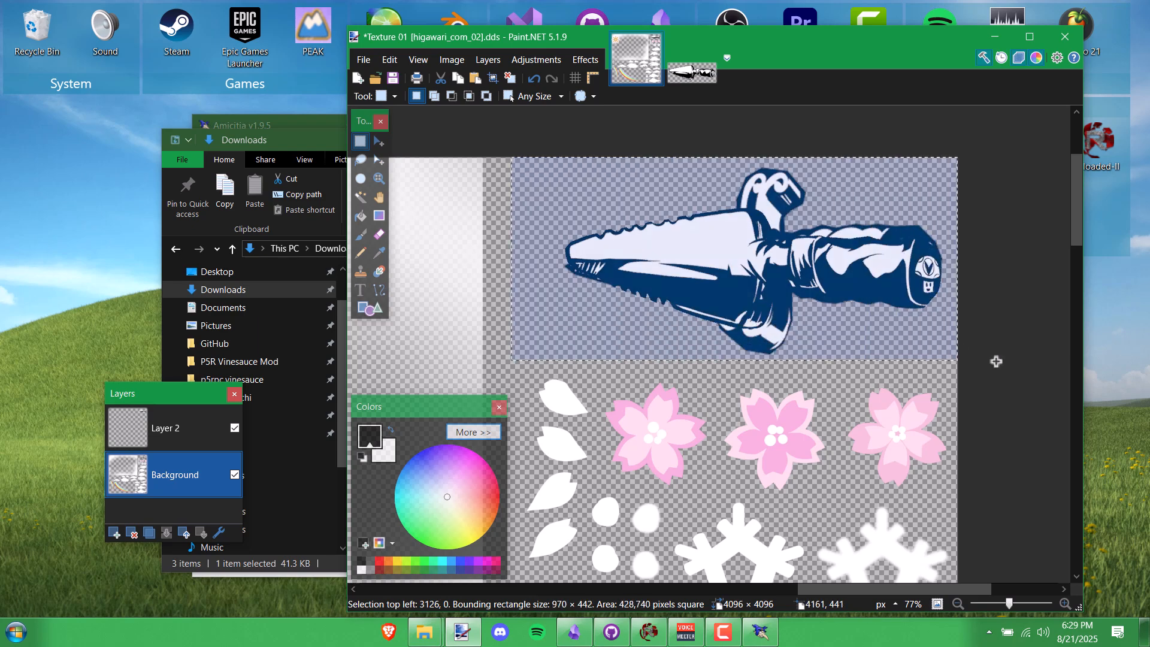
{"action": "key", "text": "Delete"}
{"action": "left_click", "coordinate": [135, 426]}
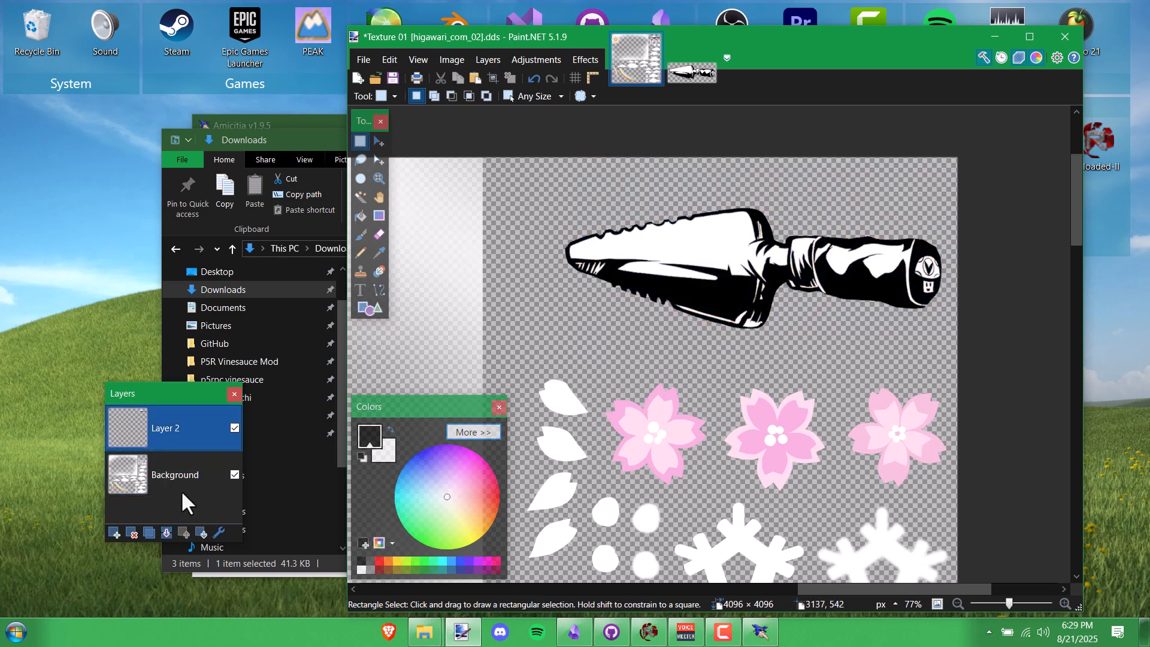
{"action": "left_click", "coordinate": [166, 532]}
Save the edited texture as Texture 01 [higawari_com_02].png in the Downloads folder
{"action": "left_click", "coordinate": [363, 59]}
{"action": "left_click", "coordinate": [407, 176]}
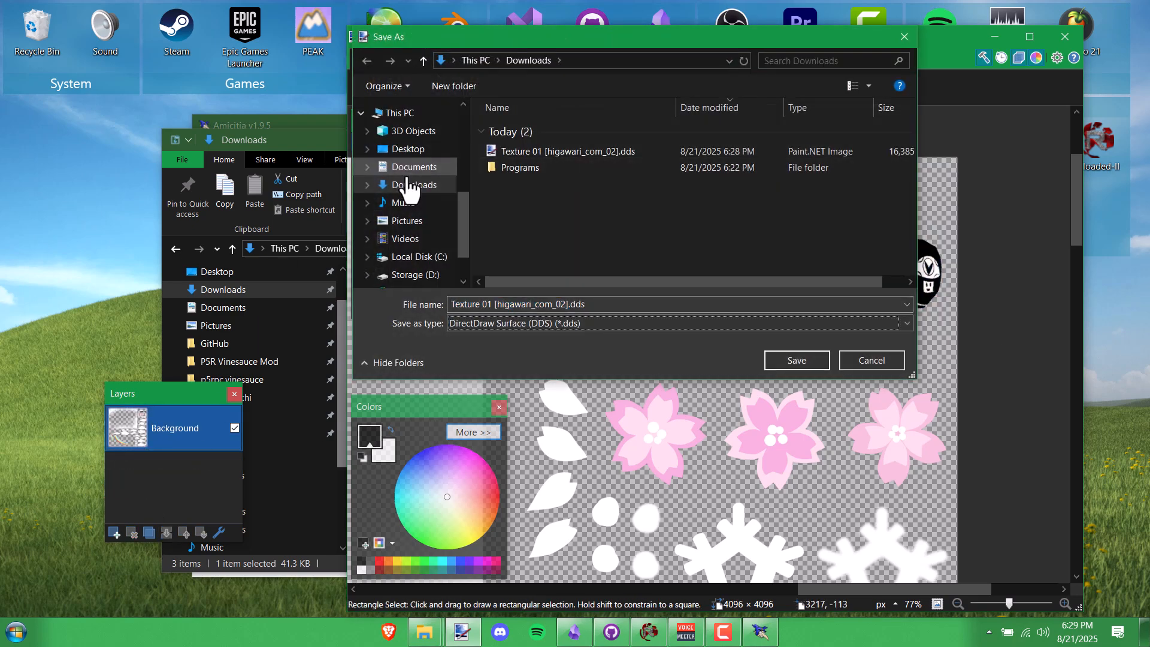
{"action": "key", "text": "p"}
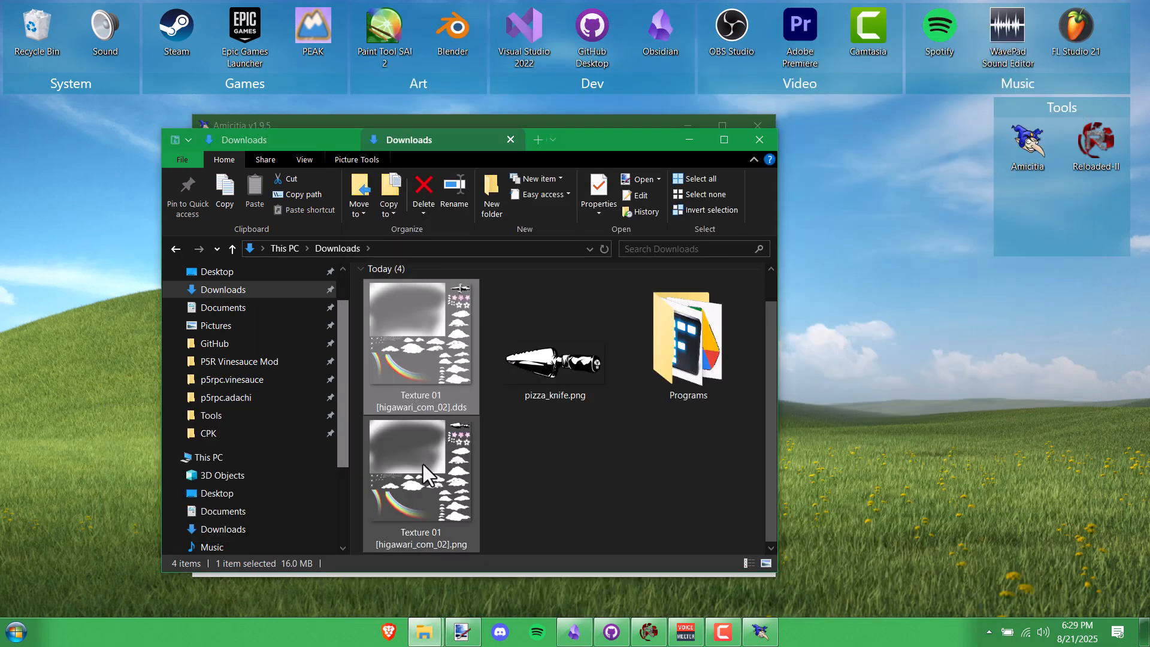
In Amicitia, replace Texture 01 [higawari_com_02] with the edited Texture 01 [higawari_com_02].png from Downloads
{"action": "left_click", "coordinate": [431, 490]}
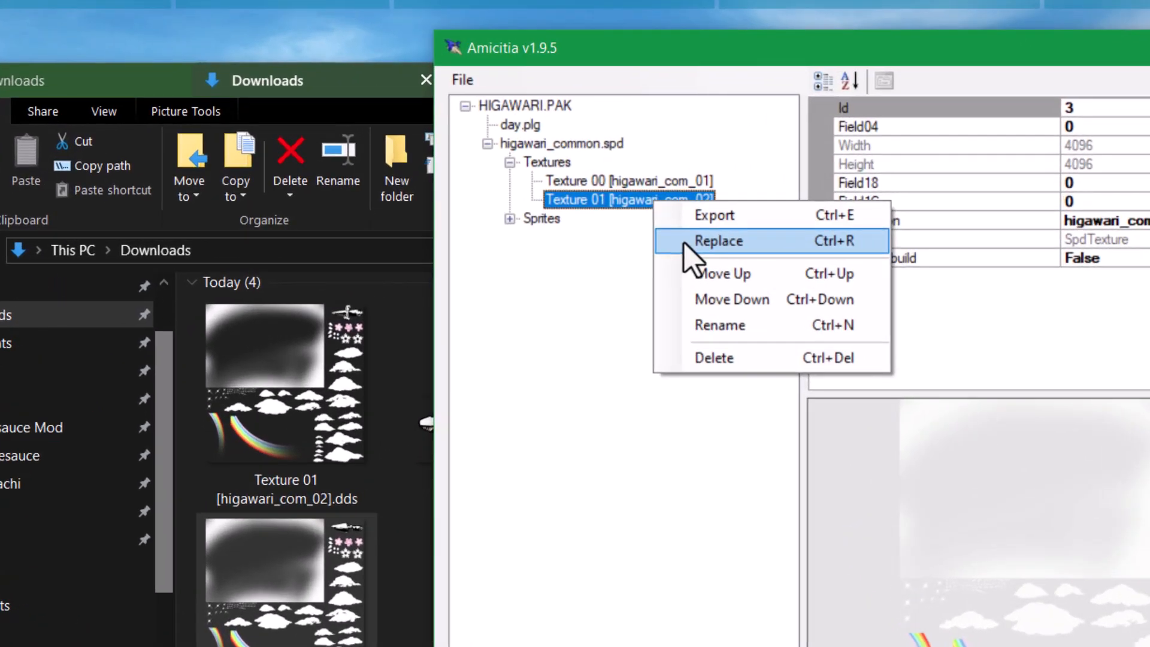
{"action": "left_click", "coordinate": [685, 243]}
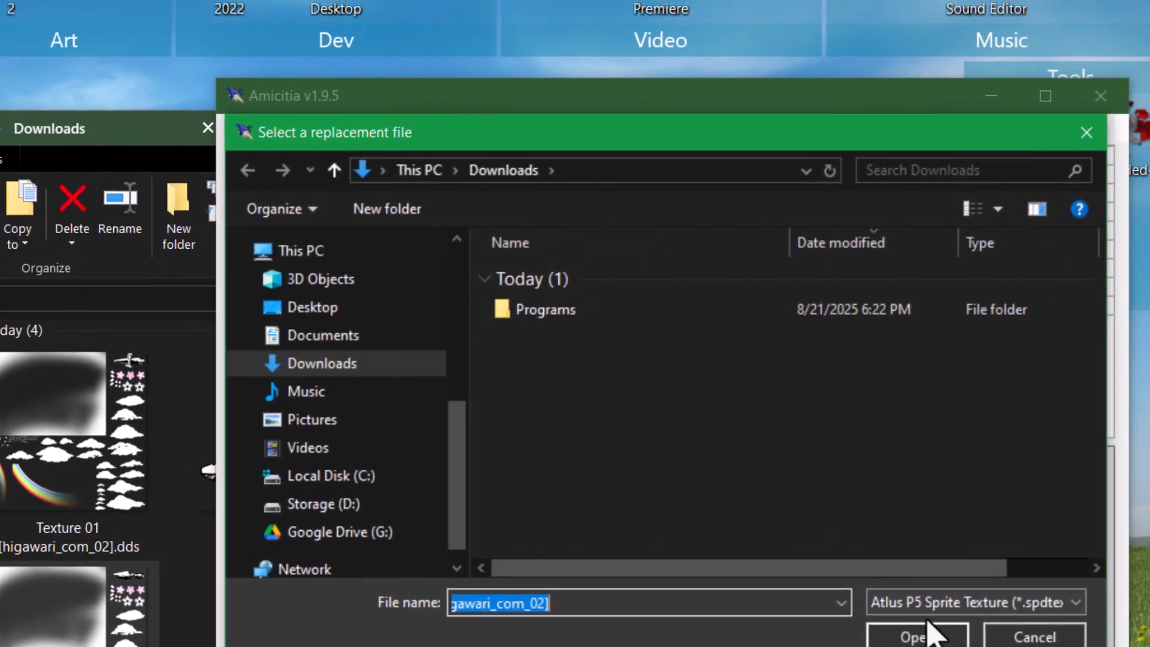
{"action": "left_click", "coordinate": [935, 604]}
{"action": "left_click", "coordinate": [675, 310]}
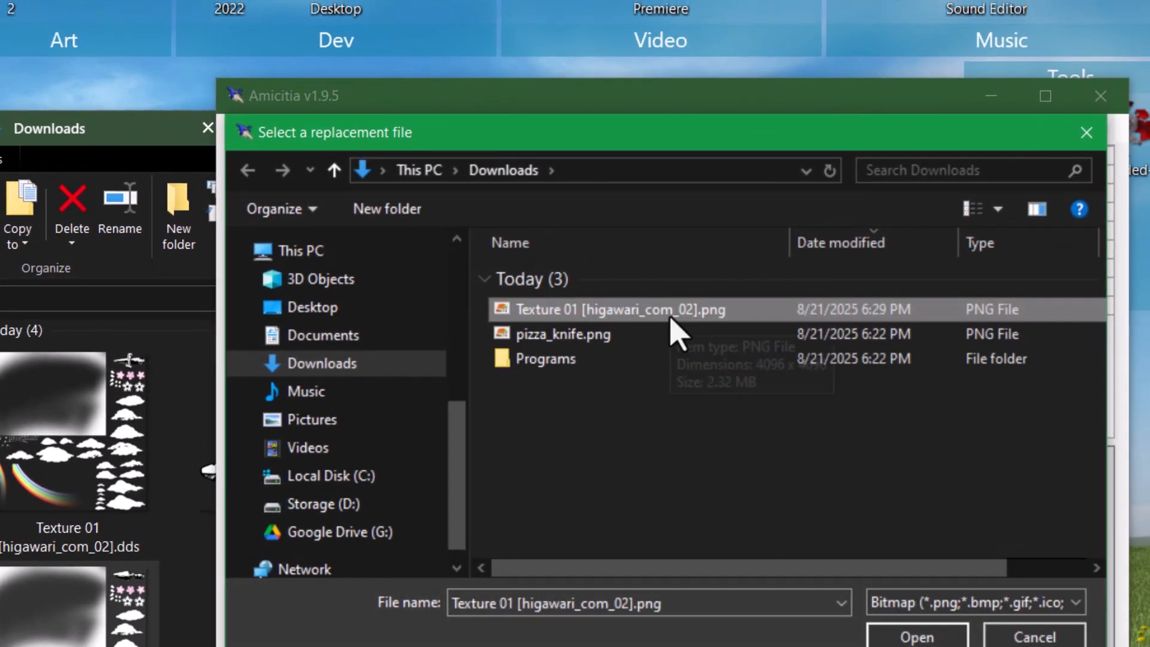
{"action": "double_click", "coordinate": [672, 312]}
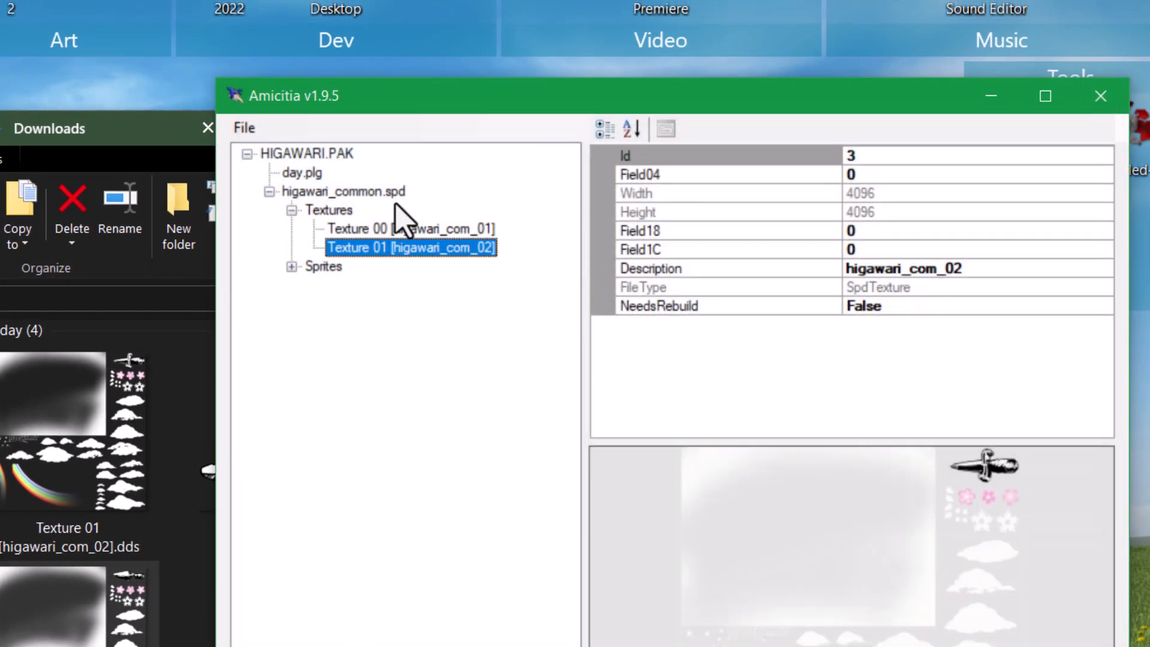
Expand HIGAWARI.PAK down to the textures of higawari_common.spd and preview Texture 01 to check the replacement
{"action": "left_click", "coordinate": [321, 154]}
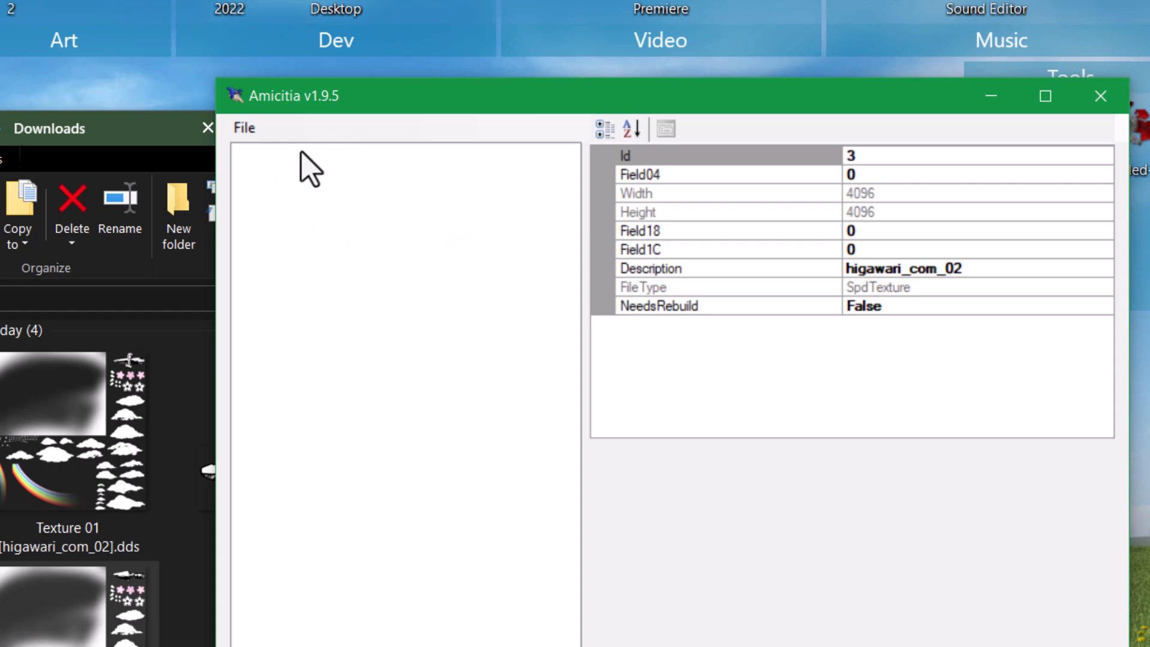
{"action": "left_click", "coordinate": [247, 154]}
{"action": "left_click", "coordinate": [246, 155]}
{"action": "left_click", "coordinate": [270, 191]}
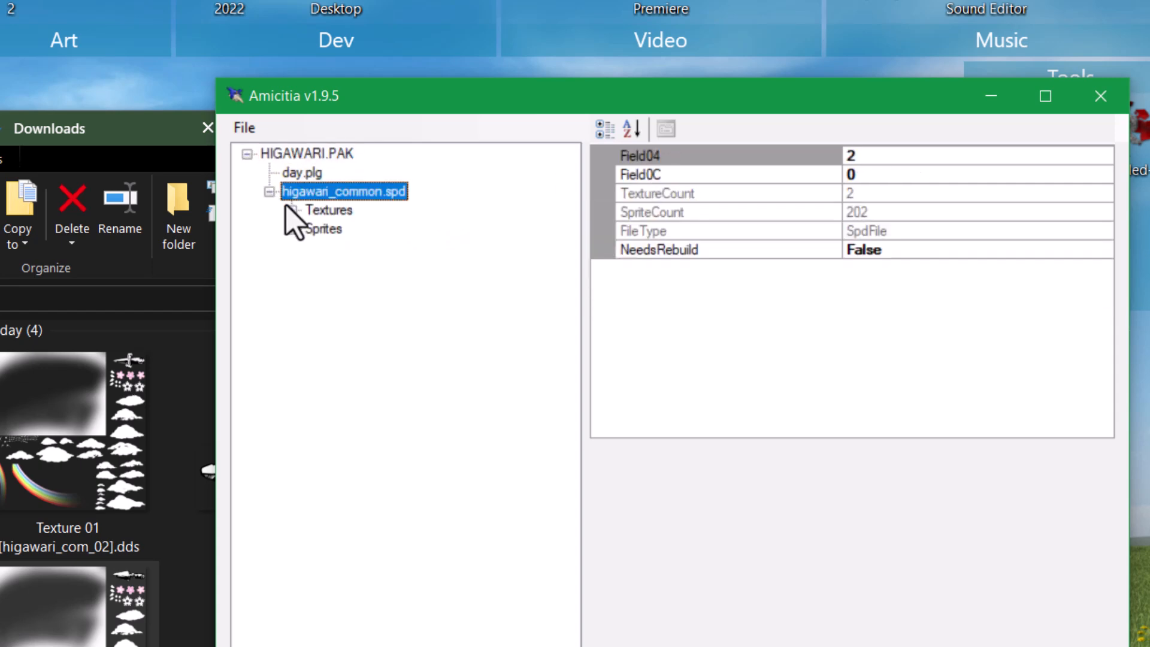
{"action": "left_click", "coordinate": [291, 210]}
{"action": "left_click", "coordinate": [370, 248]}
{"action": "left_click", "coordinate": [412, 229]}
{"action": "left_click", "coordinate": [412, 248]}
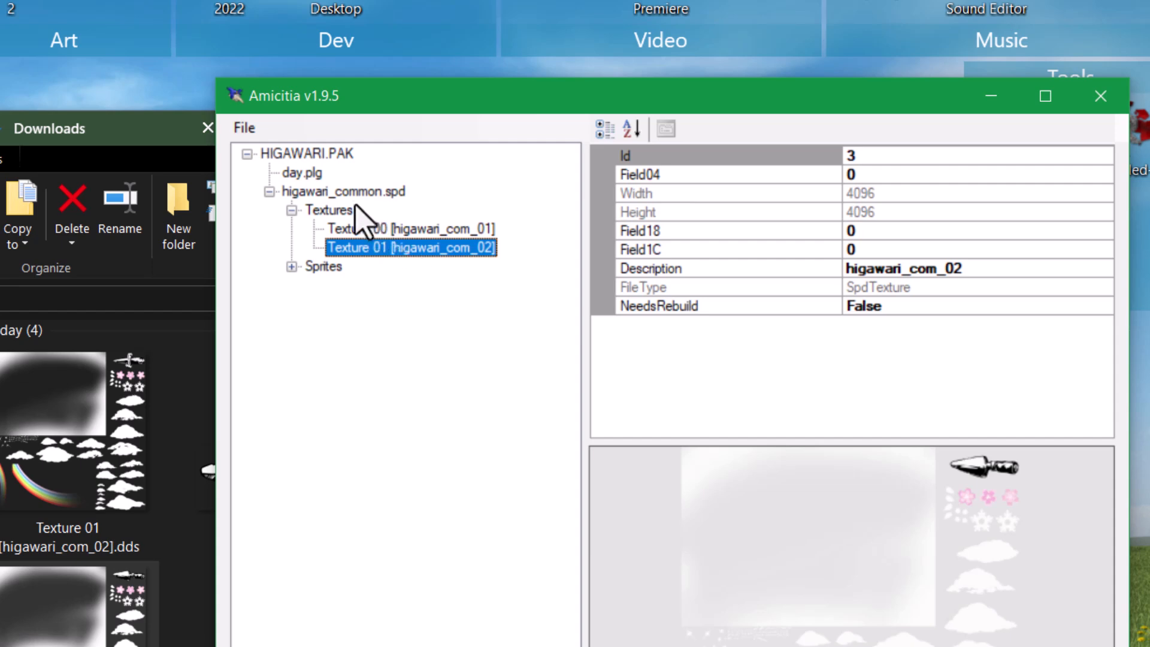
Select the HIGAWARI.PAK archive root and start saving it as a new file
{"action": "left_click", "coordinate": [312, 156]}
{"action": "left_click", "coordinate": [309, 192]}
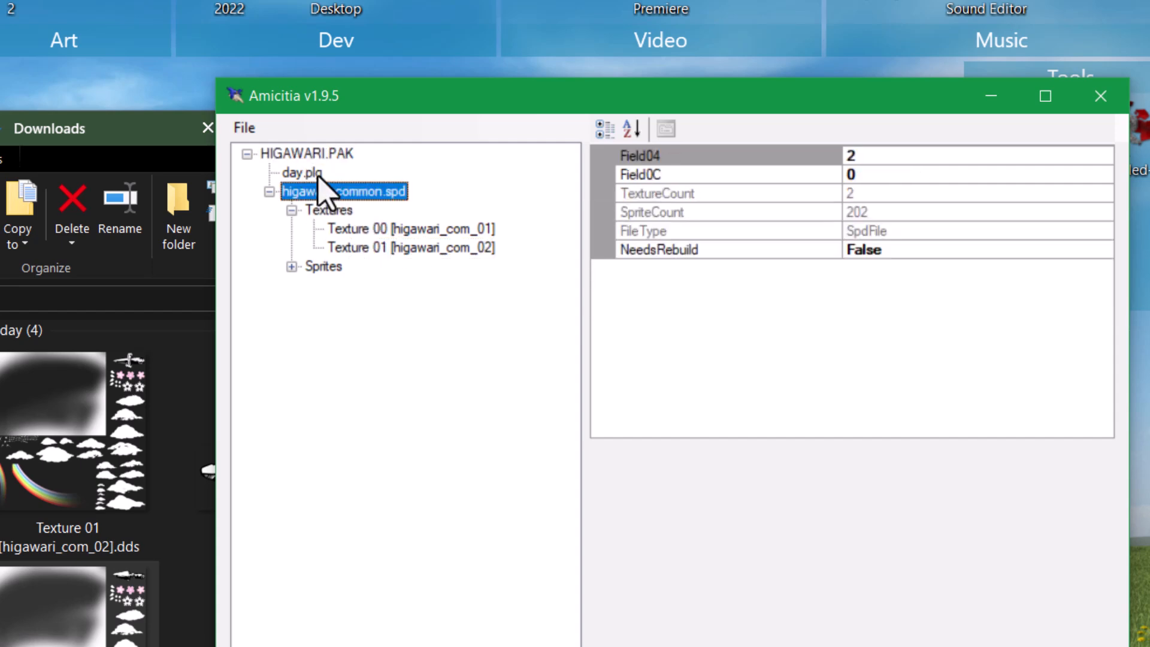
{"action": "left_click", "coordinate": [328, 157]}
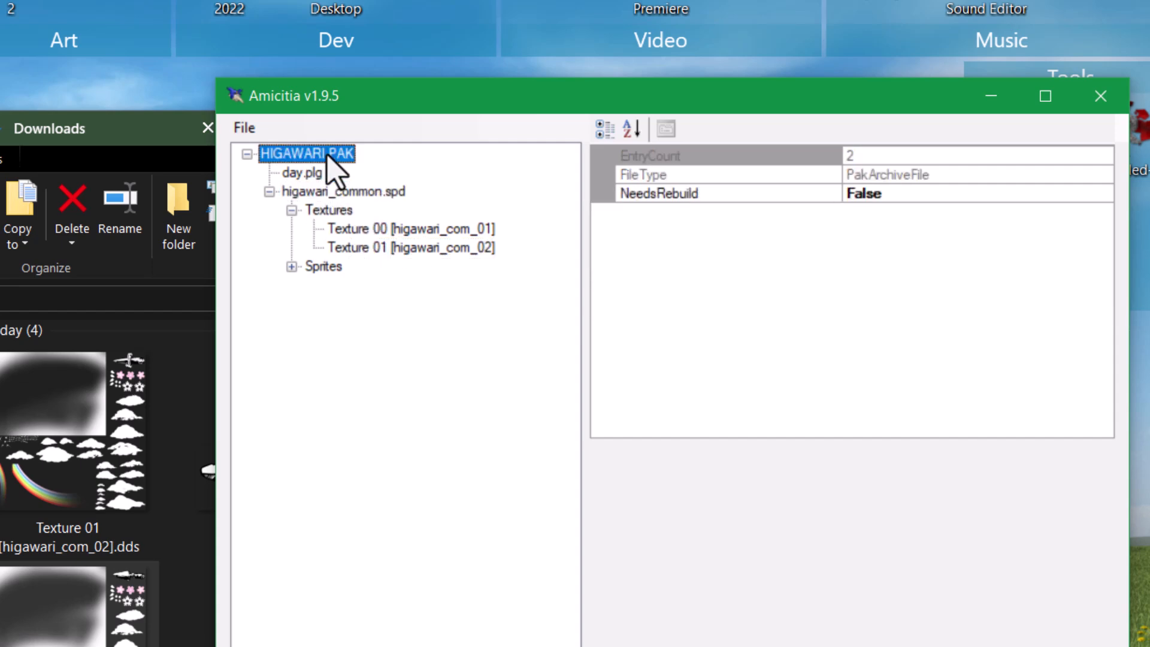
{"action": "left_click", "coordinate": [254, 132]}
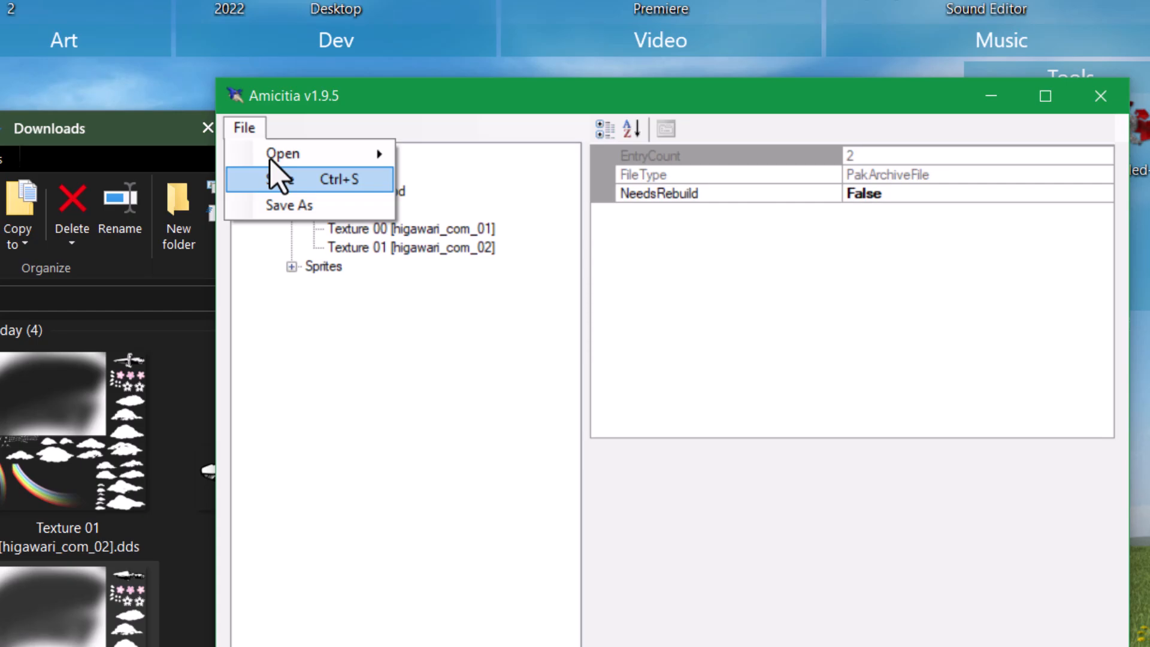
{"action": "left_click", "coordinate": [300, 205]}
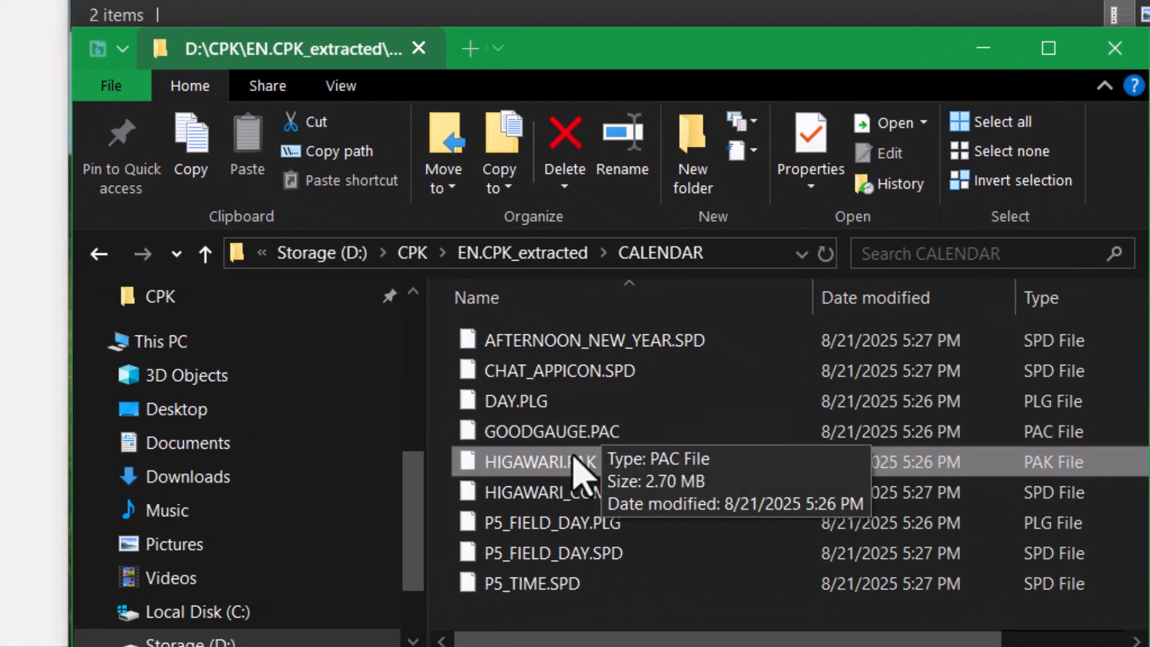
In File Explorer, create a CALENDAR folder inside the mod's MAIN.CPK folder, mirroring the extracted location of HIGAWARI.PAK, and open it
{"action": "left_click", "coordinate": [601, 466]}
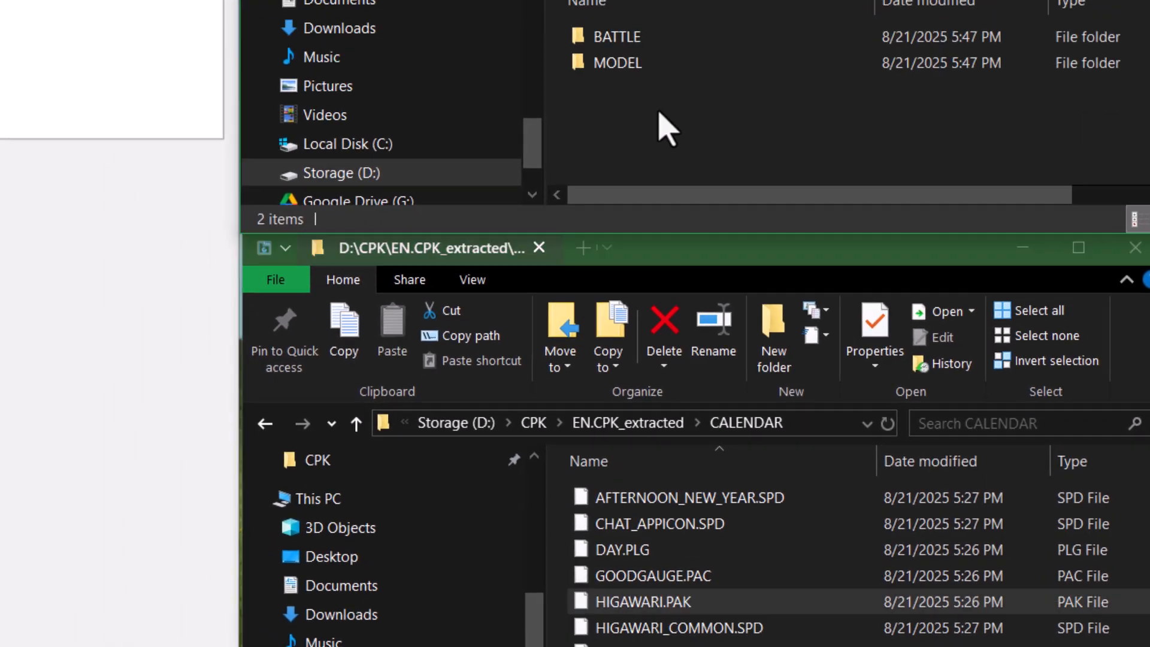
{"action": "right_click", "coordinate": [738, 289]}
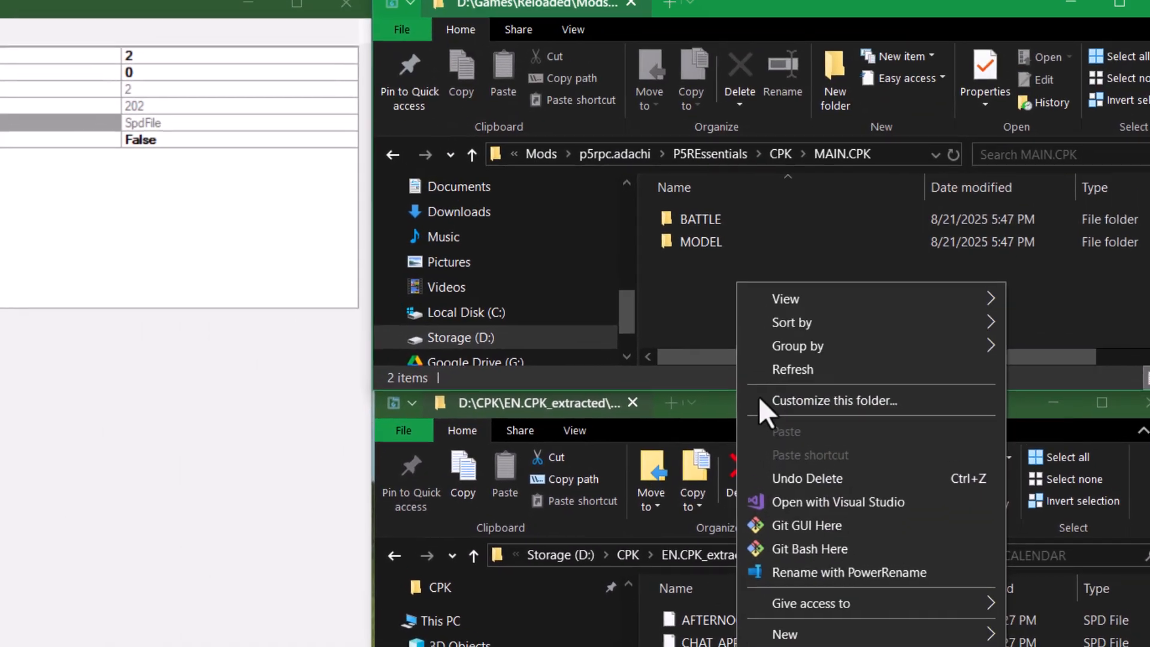
{"action": "mouse_move", "coordinate": [811, 644]}
{"action": "left_click", "coordinate": [688, 640]}
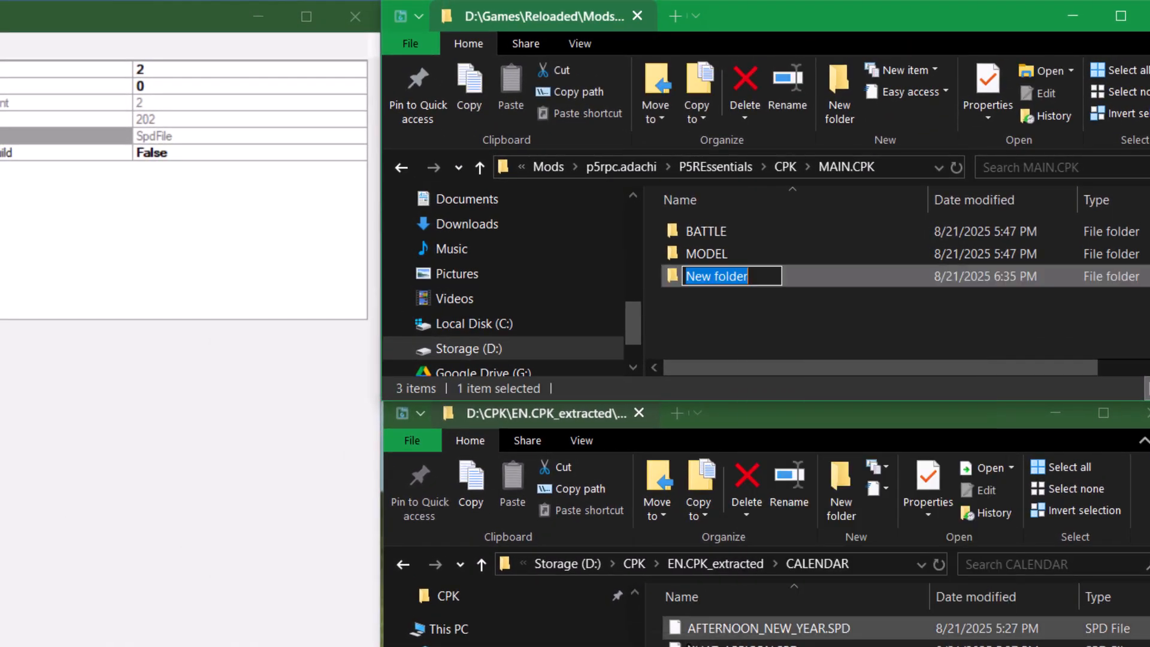
{"action": "type", "text": "CALENDA"}
{"action": "type", "text": "R"}
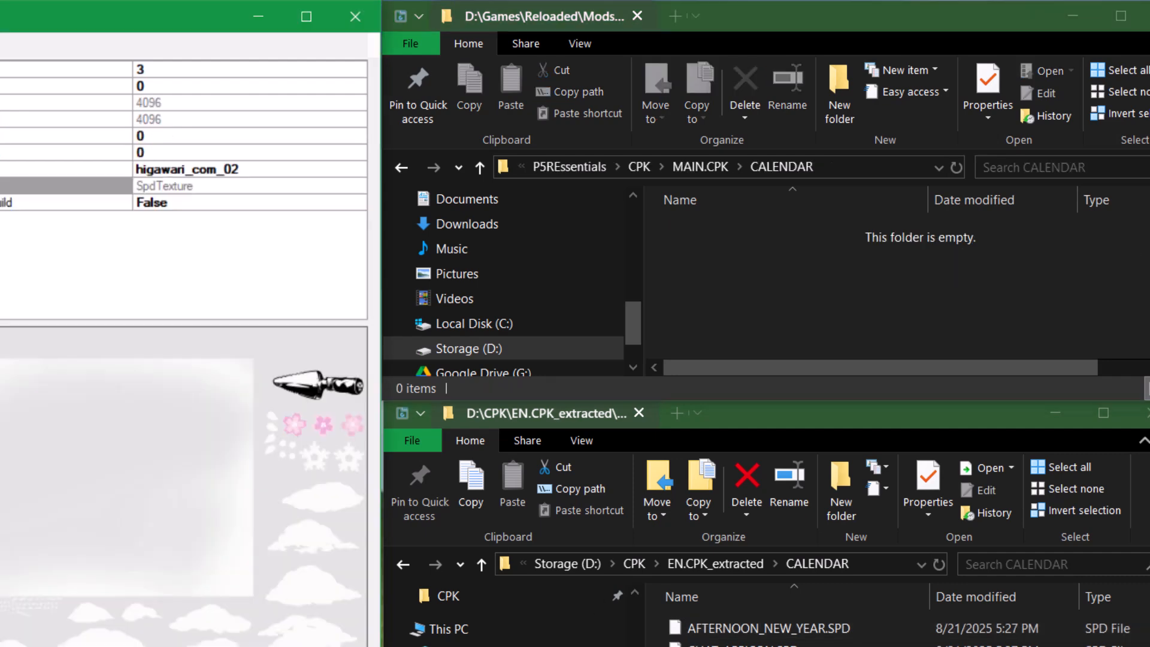
Save the edited archive from Amicitia as HIGAWARI.PAK in the mod's MAIN.CPK\CALENDAR folder
{"action": "key", "text": "ctrl+s"}
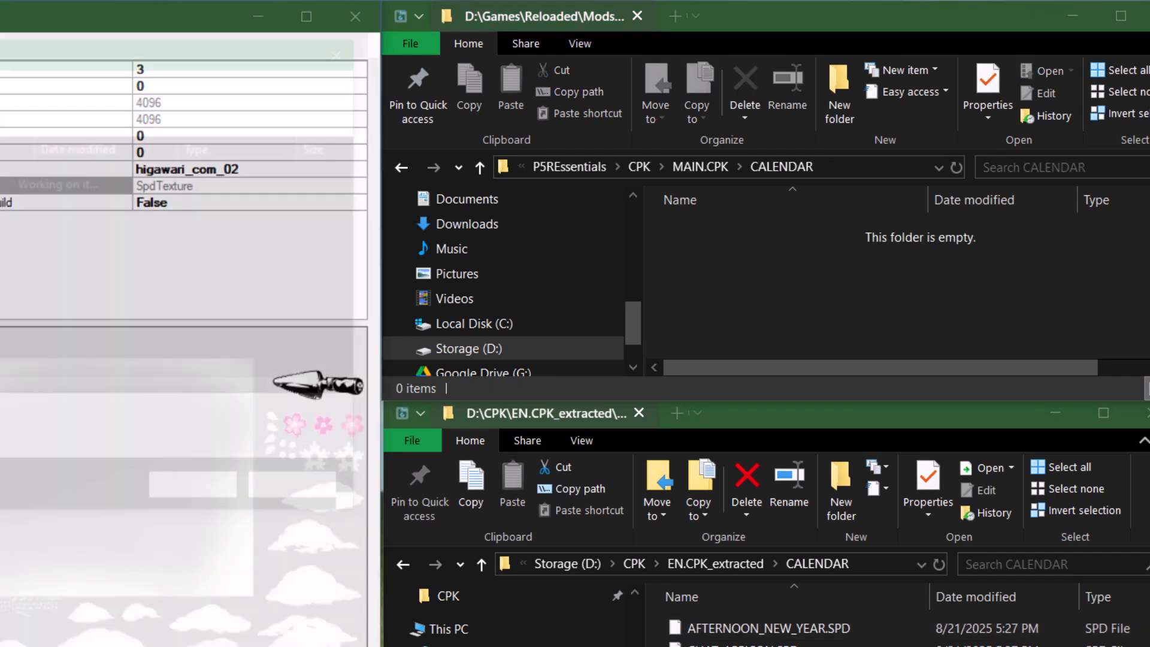
{"action": "left_click", "coordinate": [875, 160]}
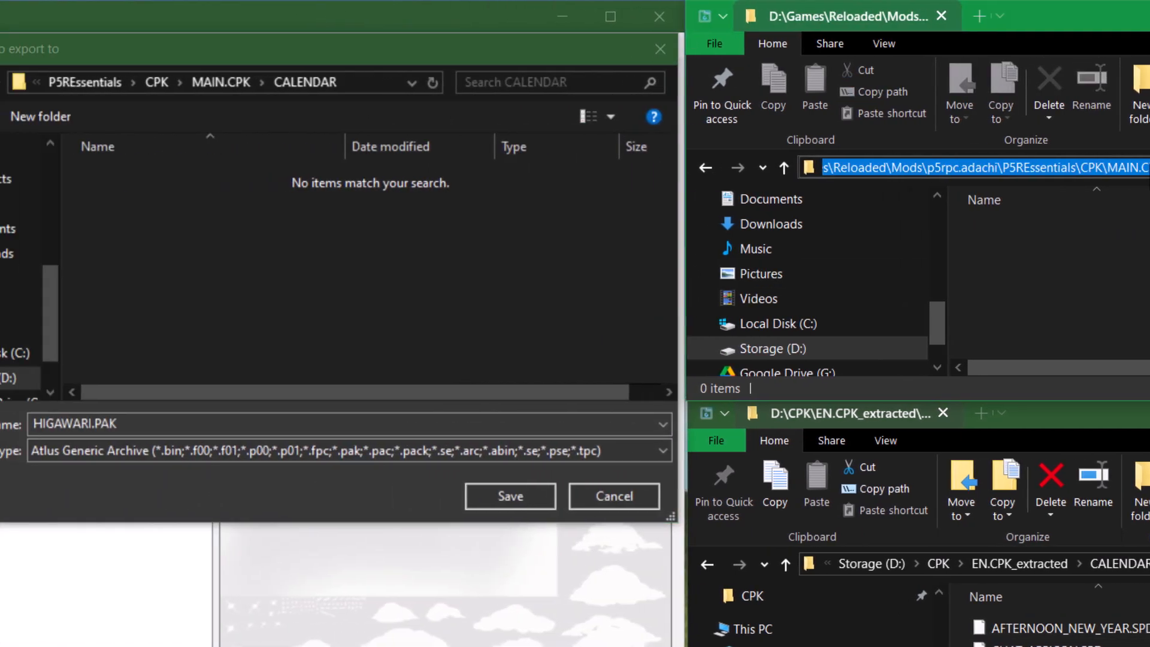
{"action": "left_click", "coordinate": [386, 318]}
{"action": "left_click", "coordinate": [606, 496]}
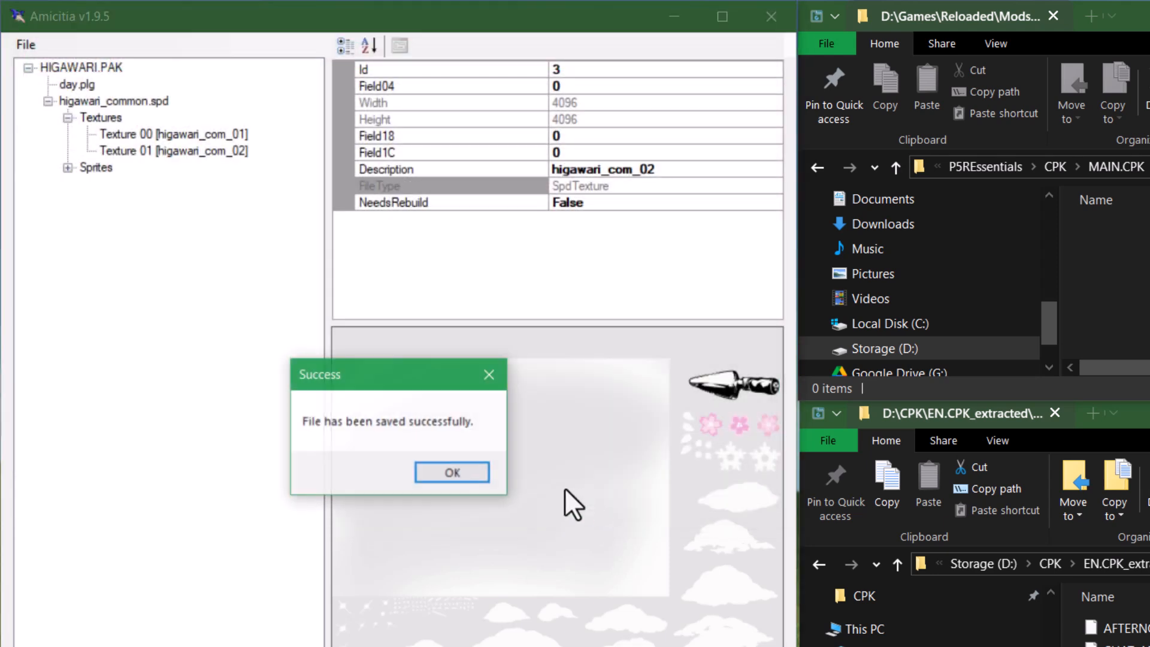
{"action": "left_click", "coordinate": [446, 471]}
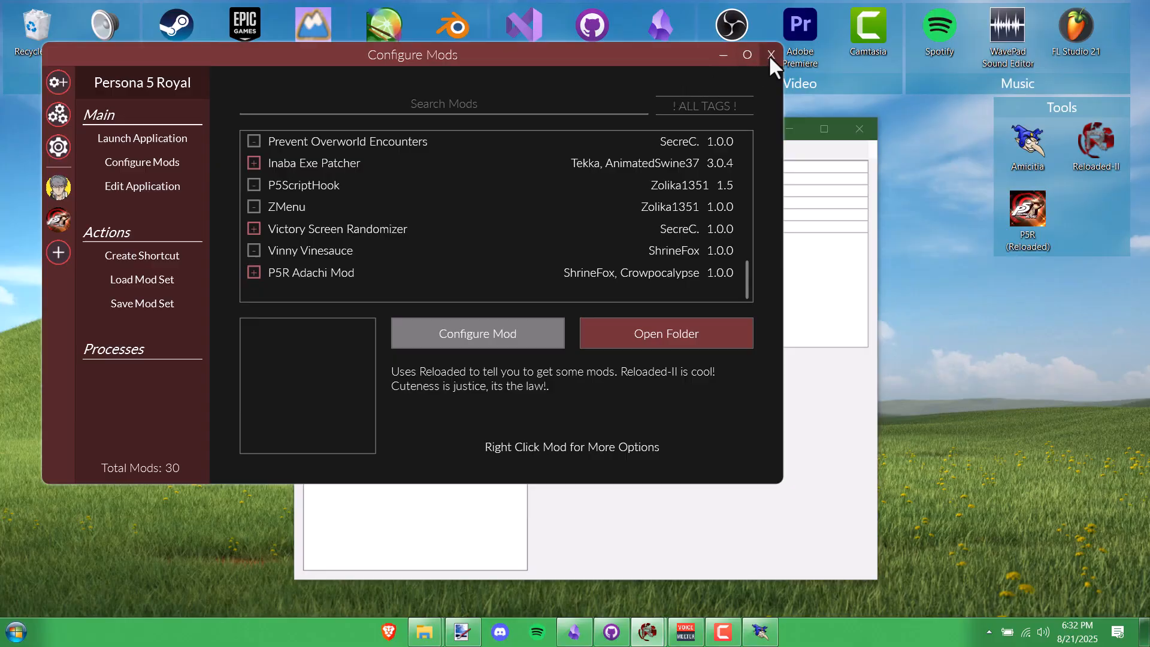
Look up the PAK Emulator for File Emulation Framework entry in Reloaded-II's Persona 5 Royal mod list
{"action": "left_click", "coordinate": [771, 55]}
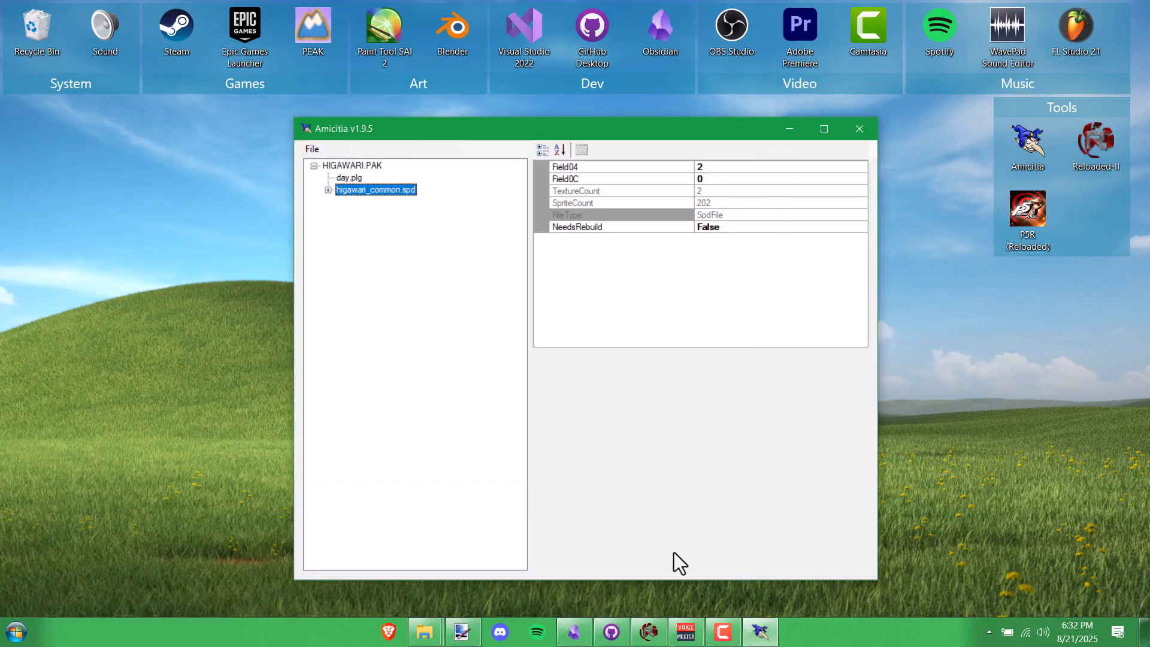
{"action": "left_click", "coordinate": [647, 632]}
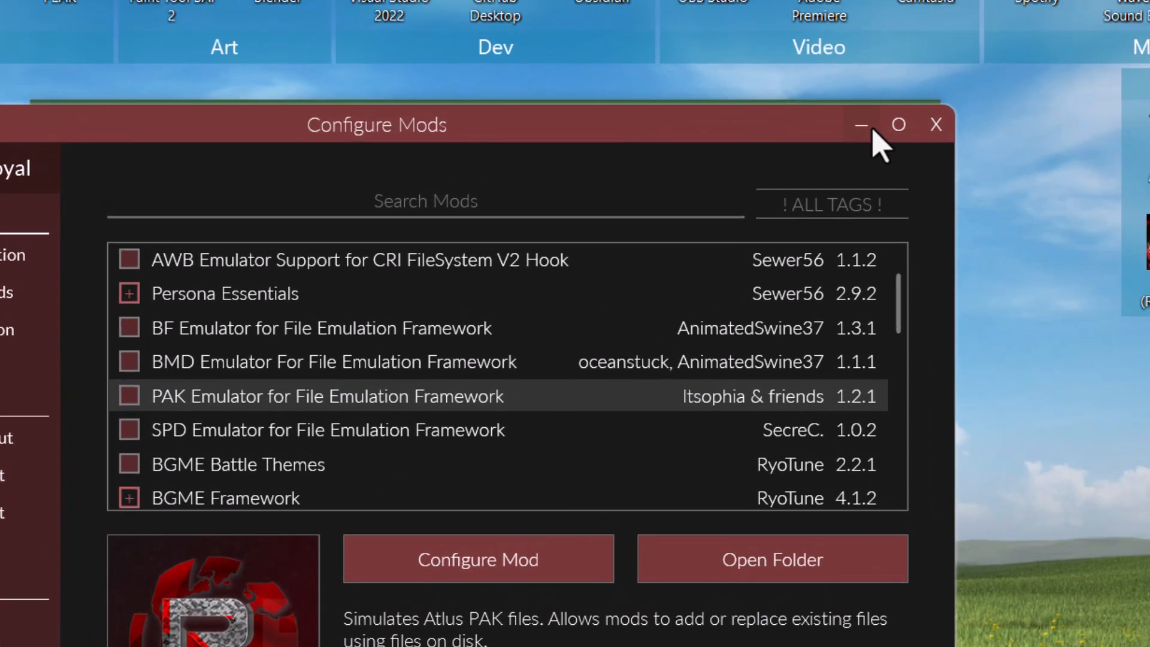
{"action": "left_click", "coordinate": [973, 79]}
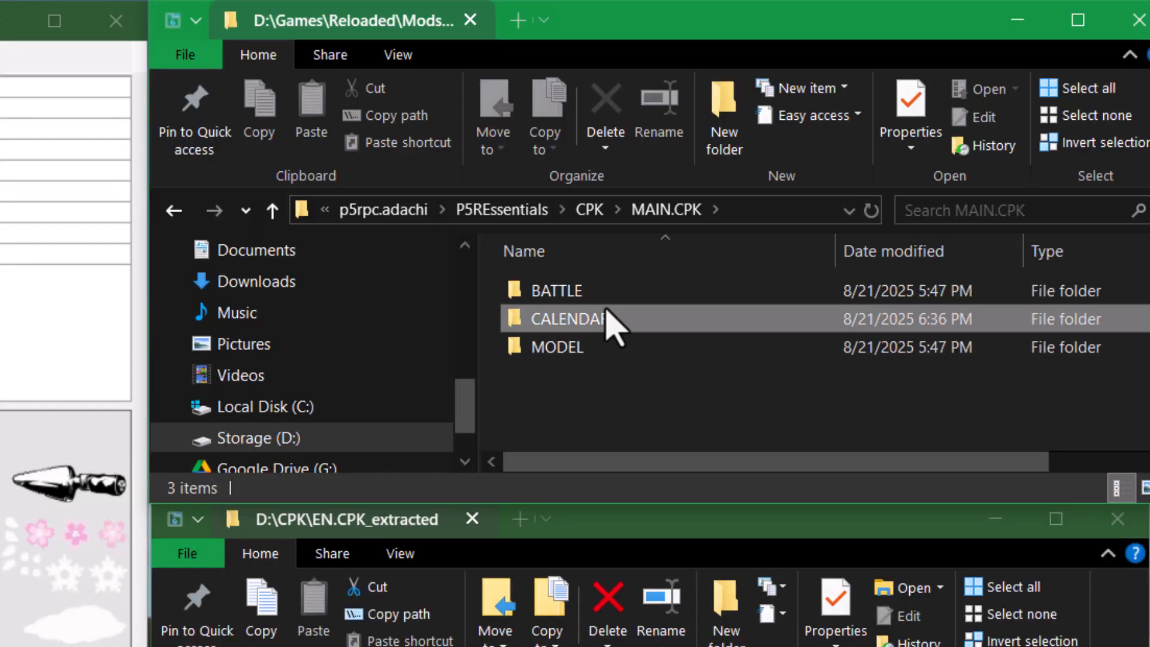
Delete the CALENDAR folder from the mod's MAIN.CPK folder in File Explorer
{"action": "left_click", "coordinate": [608, 317]}
{"action": "key", "text": "Delete"}
Create a folder named PAK inside the p5rpc.adachi mod's FEmulator folder and open it
{"action": "left_click", "coordinate": [597, 210]}
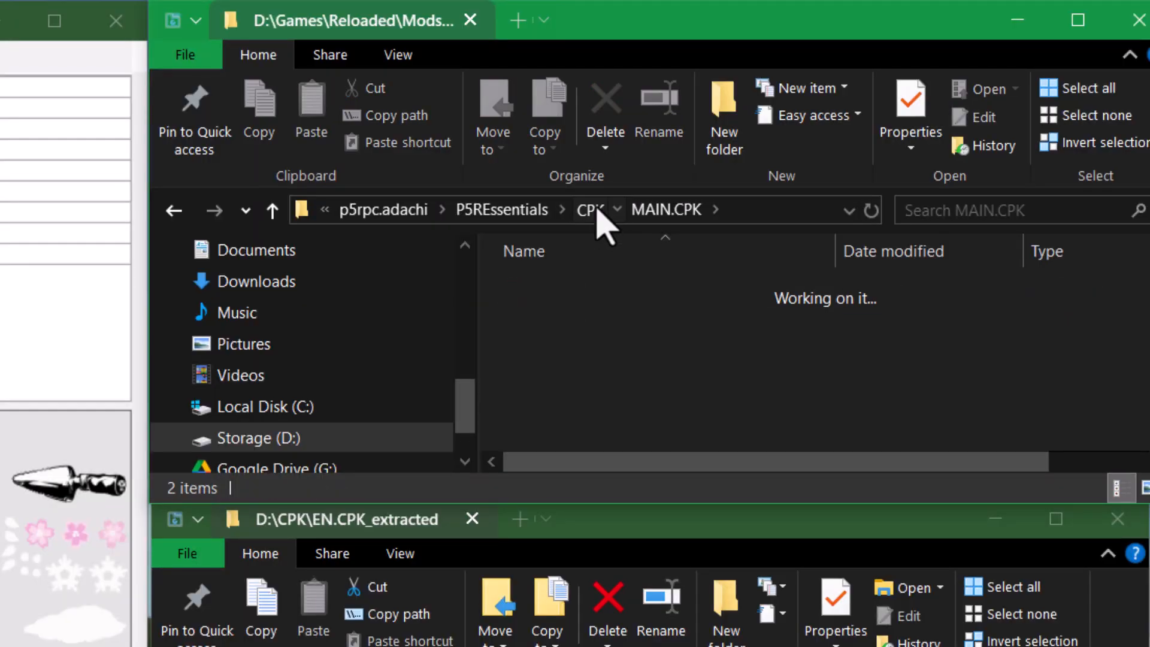
{"action": "left_click", "coordinate": [634, 210]}
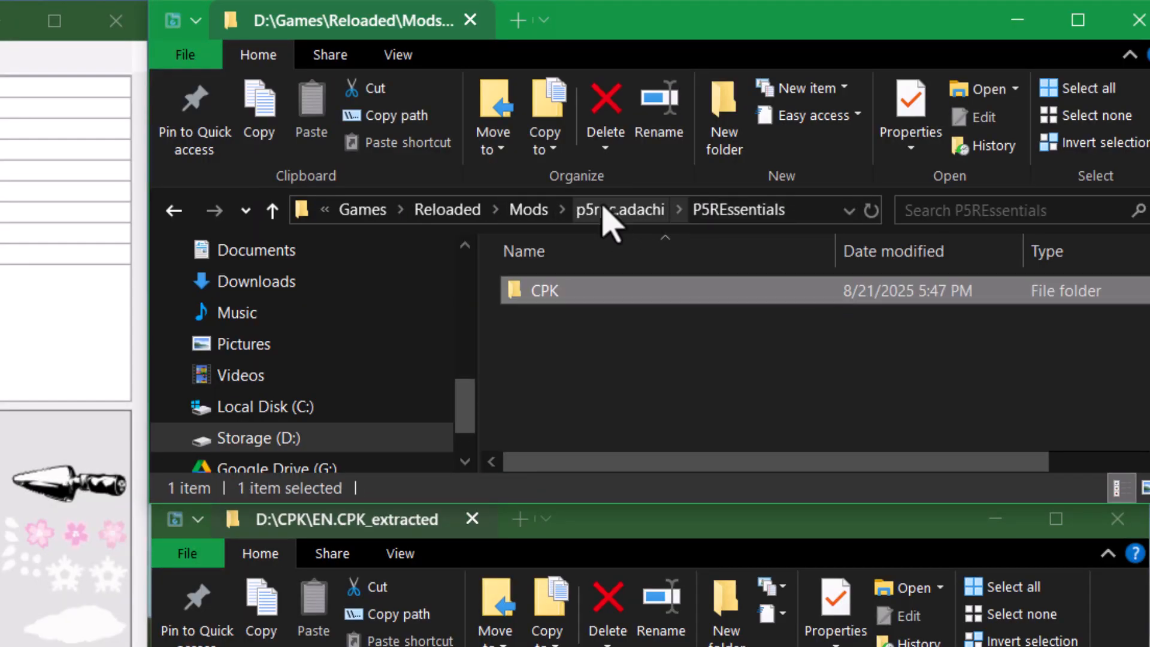
{"action": "left_click", "coordinate": [569, 210]}
{"action": "double_click", "coordinate": [634, 324]}
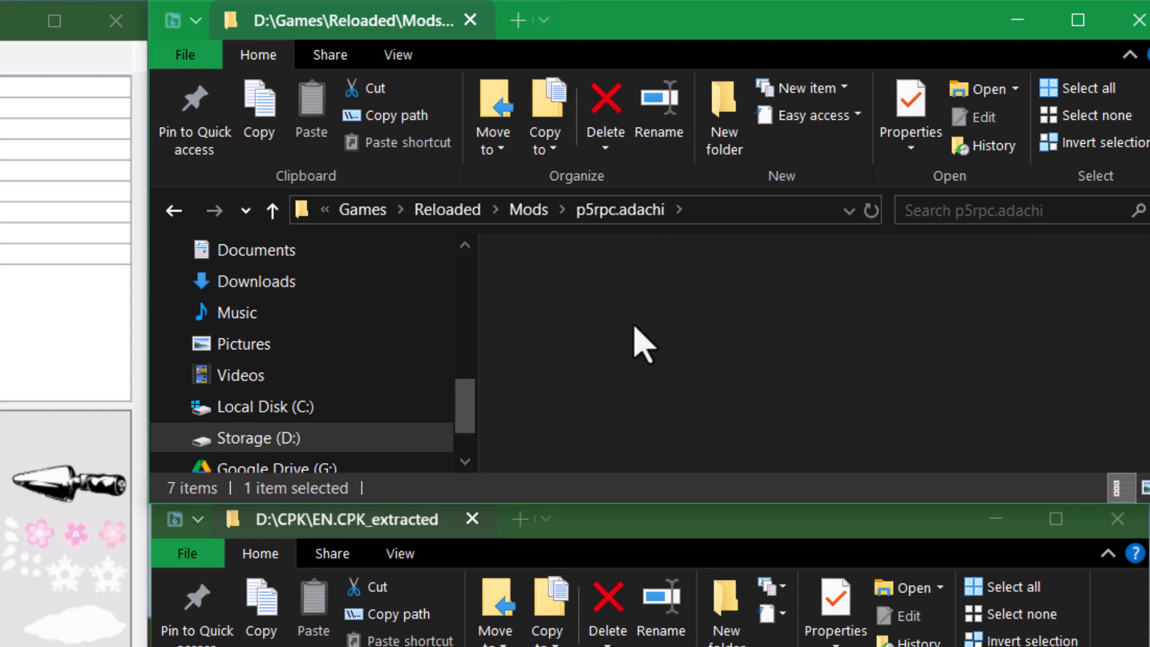
{"action": "left_click", "coordinate": [740, 109]}
{"action": "type", "text": "PAK"}
{"action": "key", "text": "Return"}
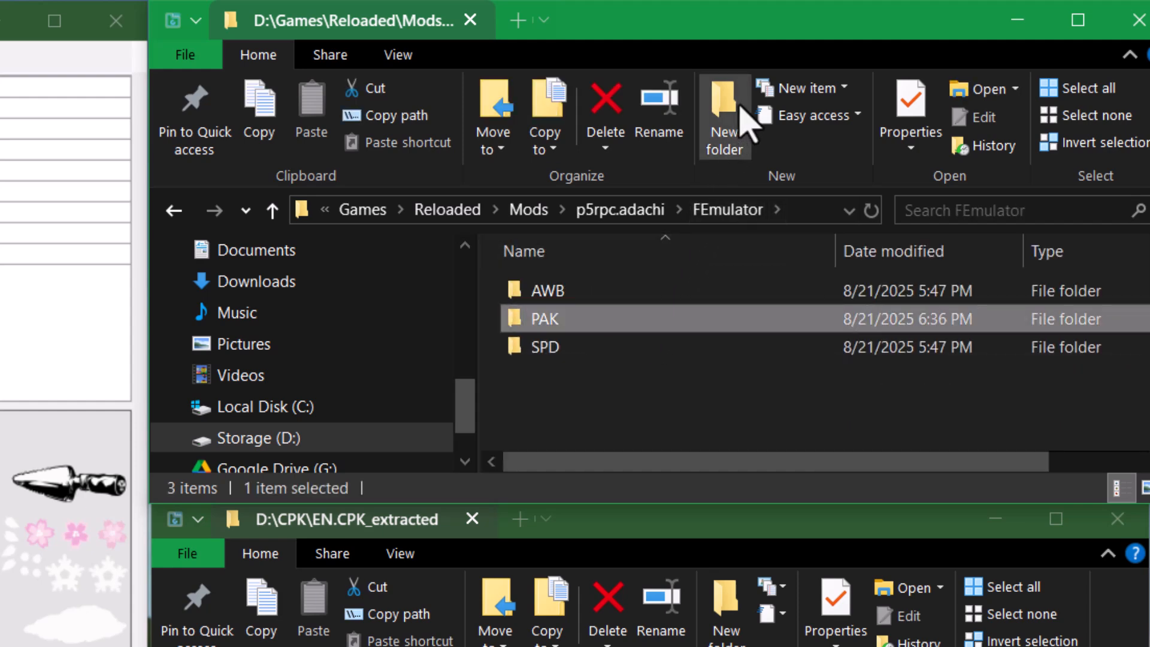
{"action": "key", "text": "Return"}
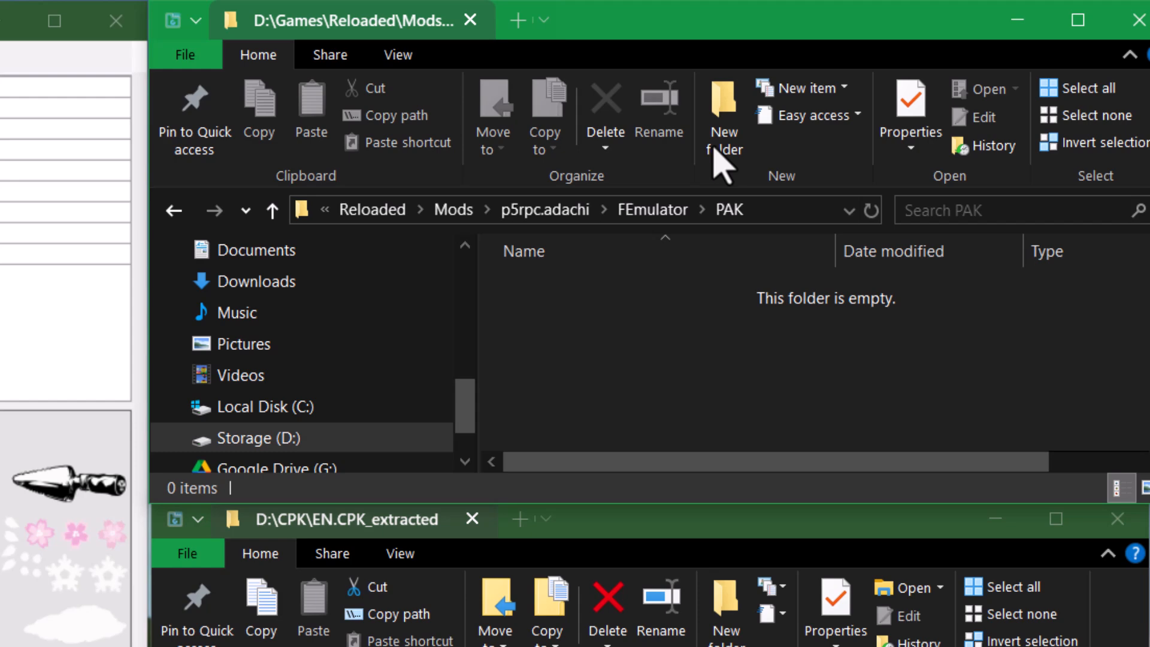
Examine the folder layout of FEmulator's SPD folder and its INIT subfolder, and return to FEmulator
{"action": "left_click", "coordinate": [661, 216]}
{"action": "double_click", "coordinate": [582, 346]}
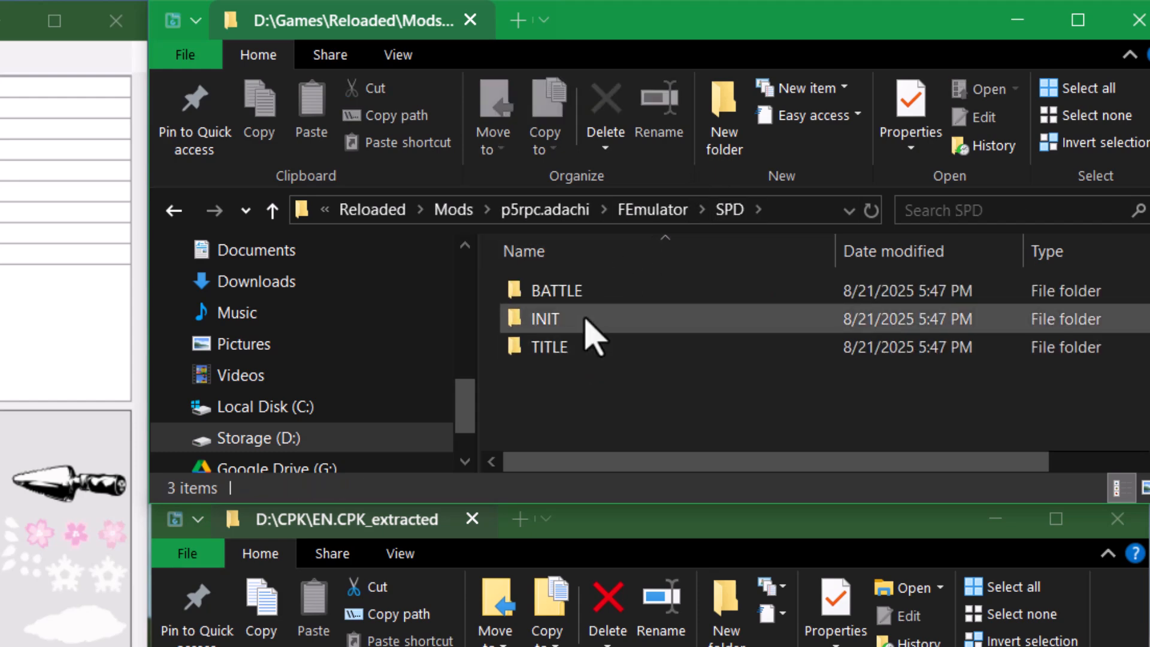
{"action": "left_click", "coordinate": [586, 317]}
{"action": "double_click", "coordinate": [595, 324]}
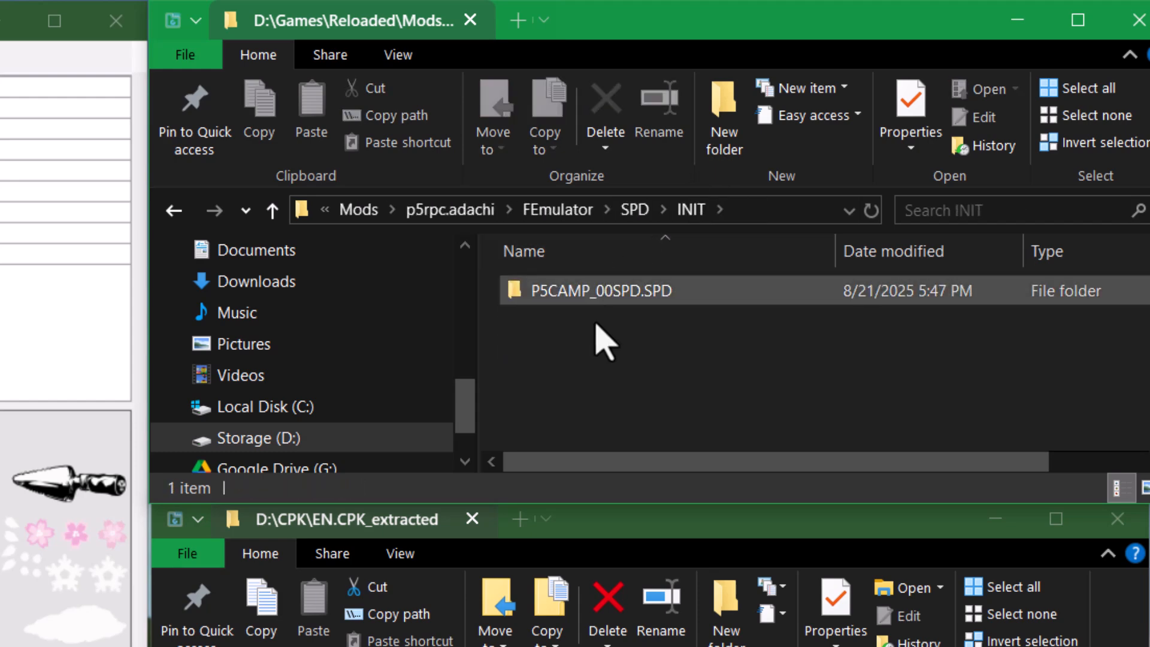
{"action": "left_click", "coordinate": [635, 210]}
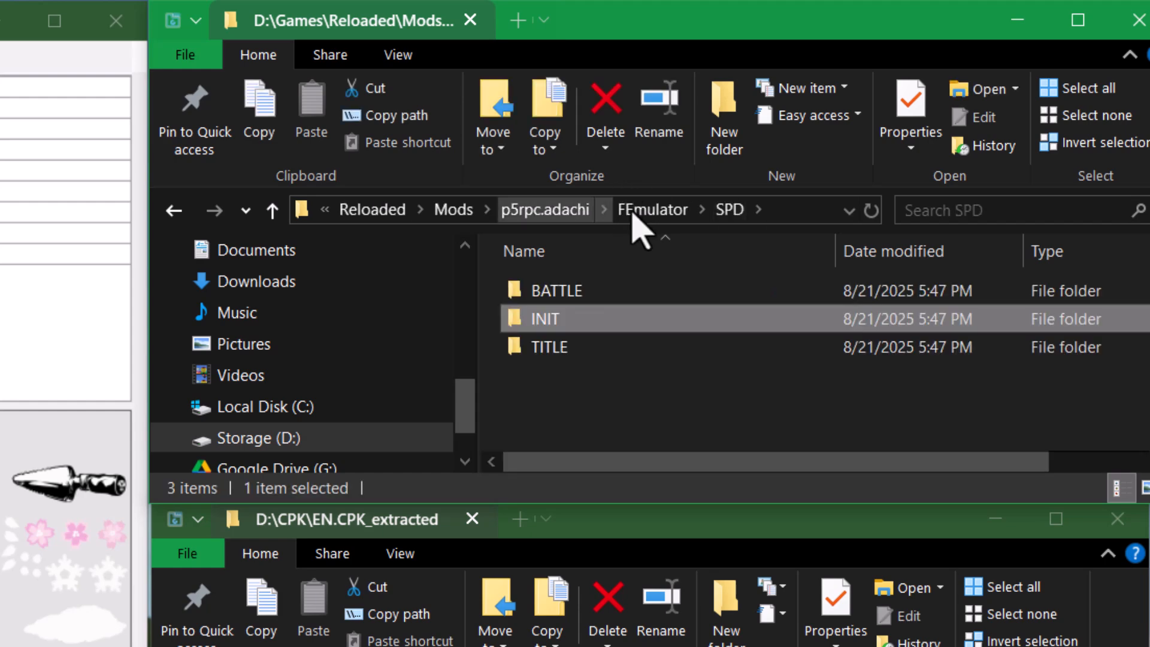
{"action": "left_click", "coordinate": [631, 217]}
Create a folder named CALENDAR inside FEmulator's PAK folder and open it
{"action": "left_click", "coordinate": [596, 324]}
{"action": "double_click", "coordinate": [594, 320]}
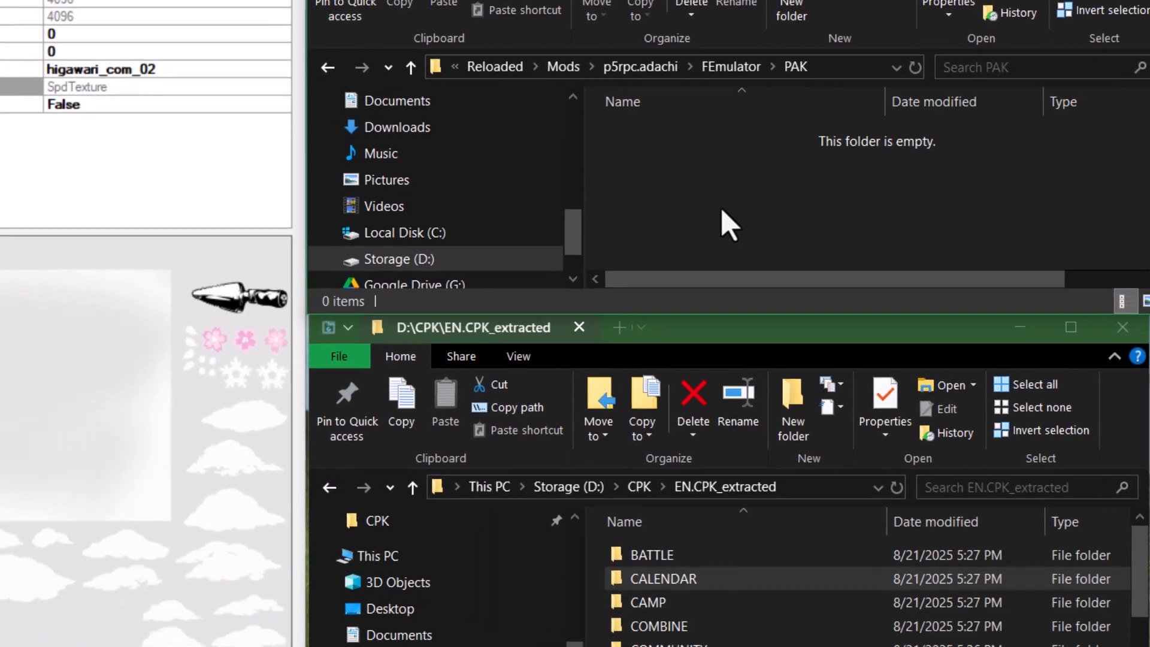
{"action": "key", "text": "ctrl+shift+n"}
{"action": "type", "text": "C"}
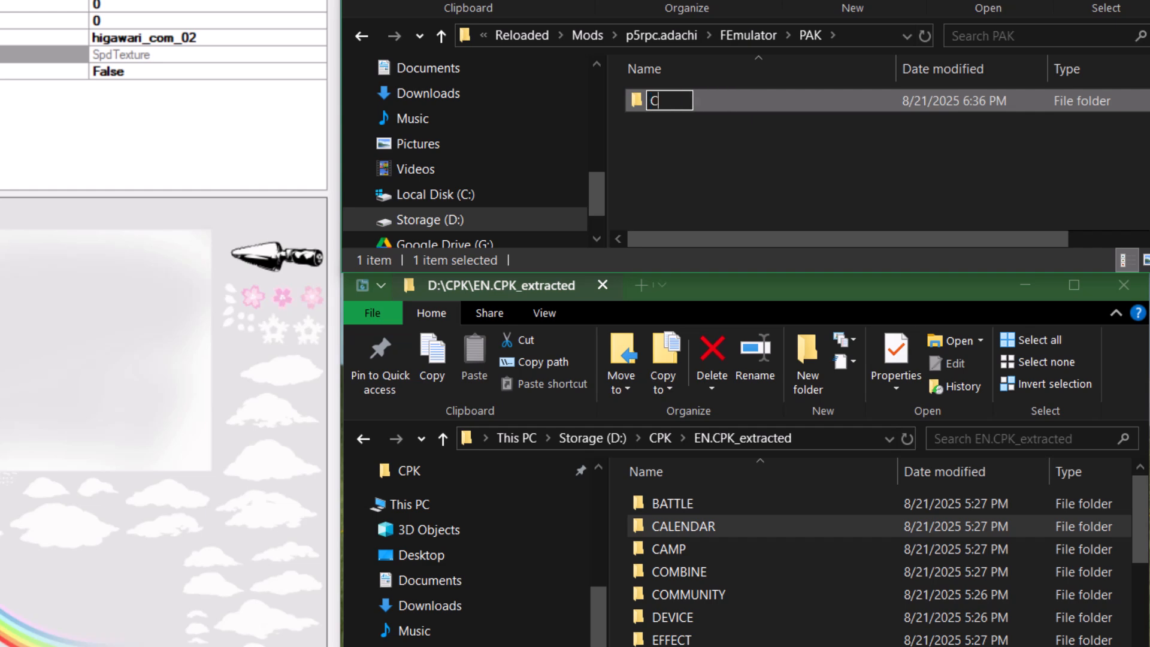
{"action": "key", "text": "Return"}
{"action": "key", "text": "Return"}
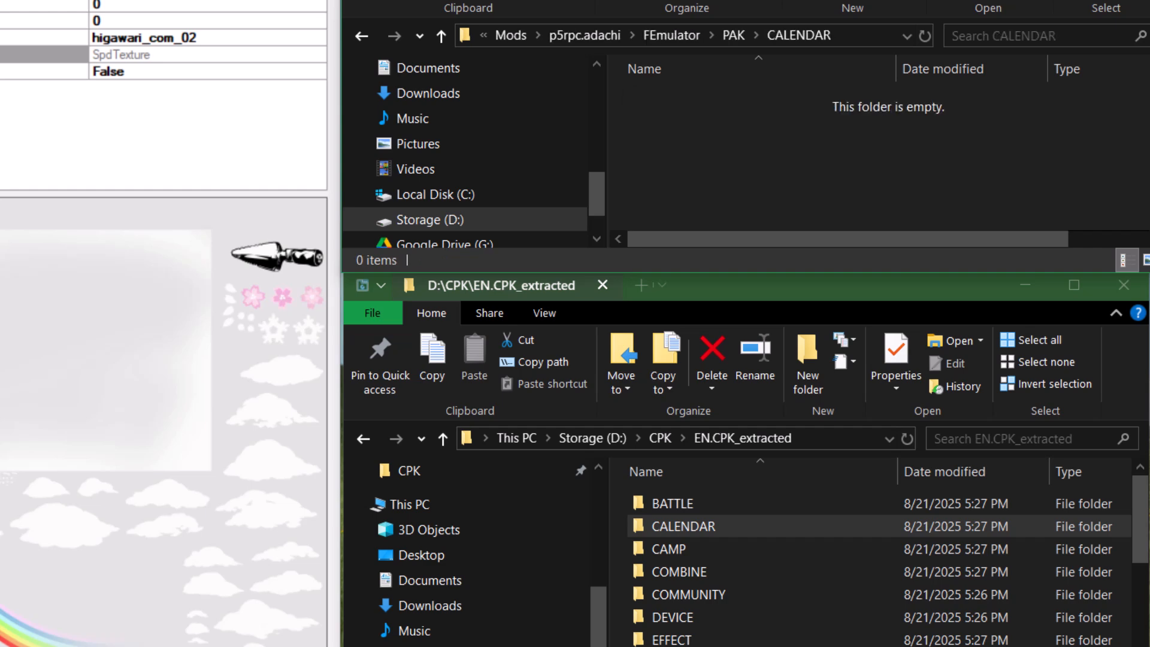
Create a folder named HIGAWARI.PAK in the mod's PAK\CALENDAR folder, matching the archive in the extracted CALENDAR folder, and open it
{"action": "double_click", "coordinate": [770, 526]}
{"action": "right_click", "coordinate": [721, 172]}
{"action": "mouse_move", "coordinate": [825, 521]}
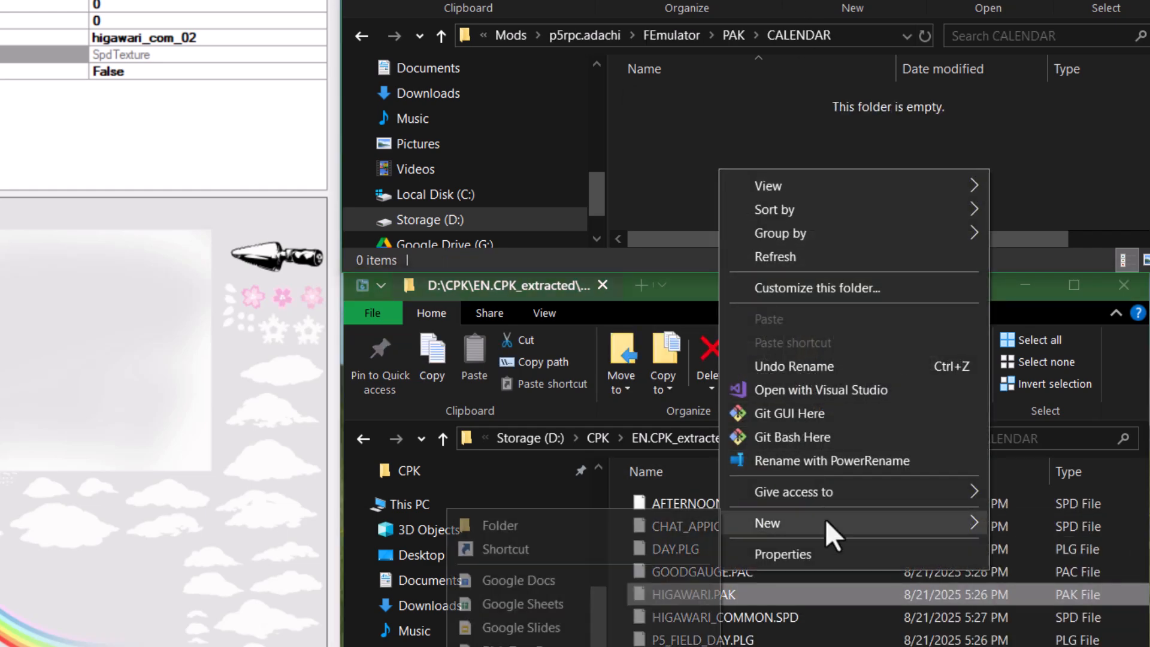
{"action": "left_click", "coordinate": [656, 521]}
{"action": "type", "text": "HIGAWARI.PAK"}
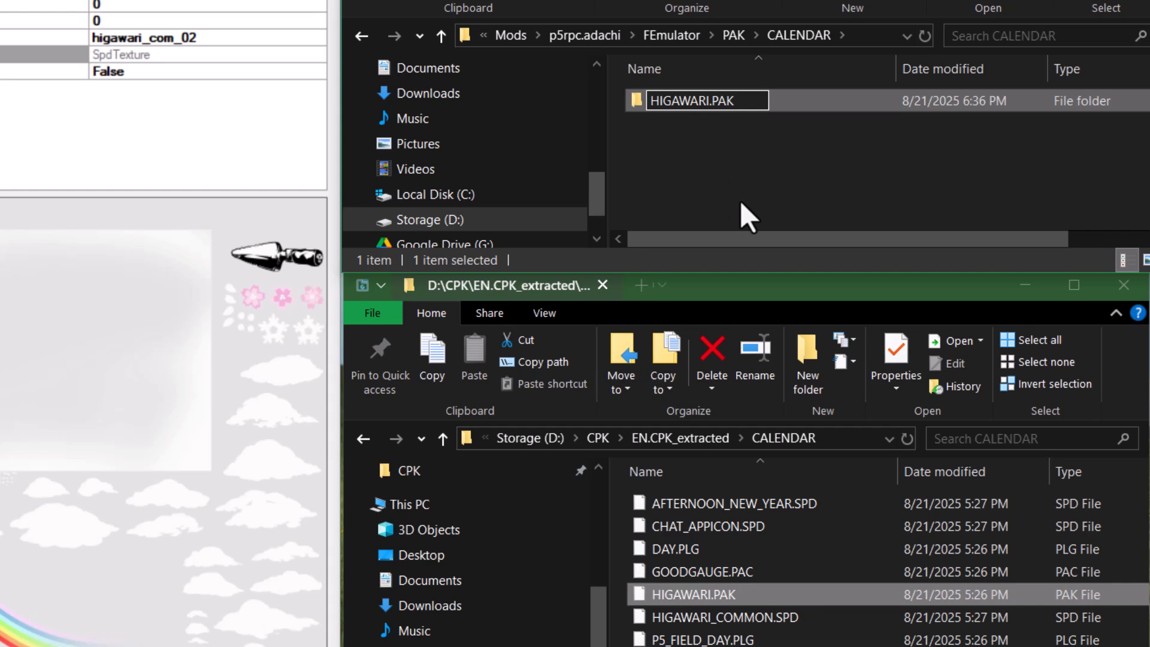
{"action": "key", "text": "Return"}
{"action": "double_click", "coordinate": [724, 102]}
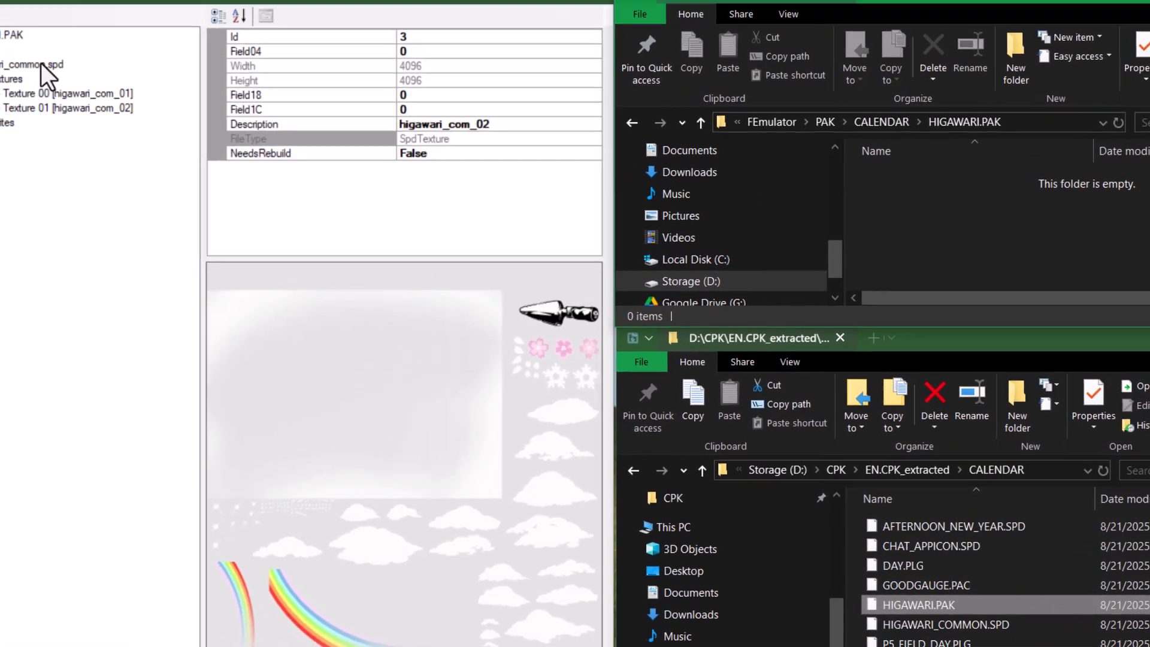
Export higawari_common.spd from the archive in Amicitia into the mod's FEmulator\PAK\CALENDAR\HIGAWARI.PAK folder
{"action": "right_click", "coordinate": [122, 86]}
{"action": "left_click", "coordinate": [166, 94]}
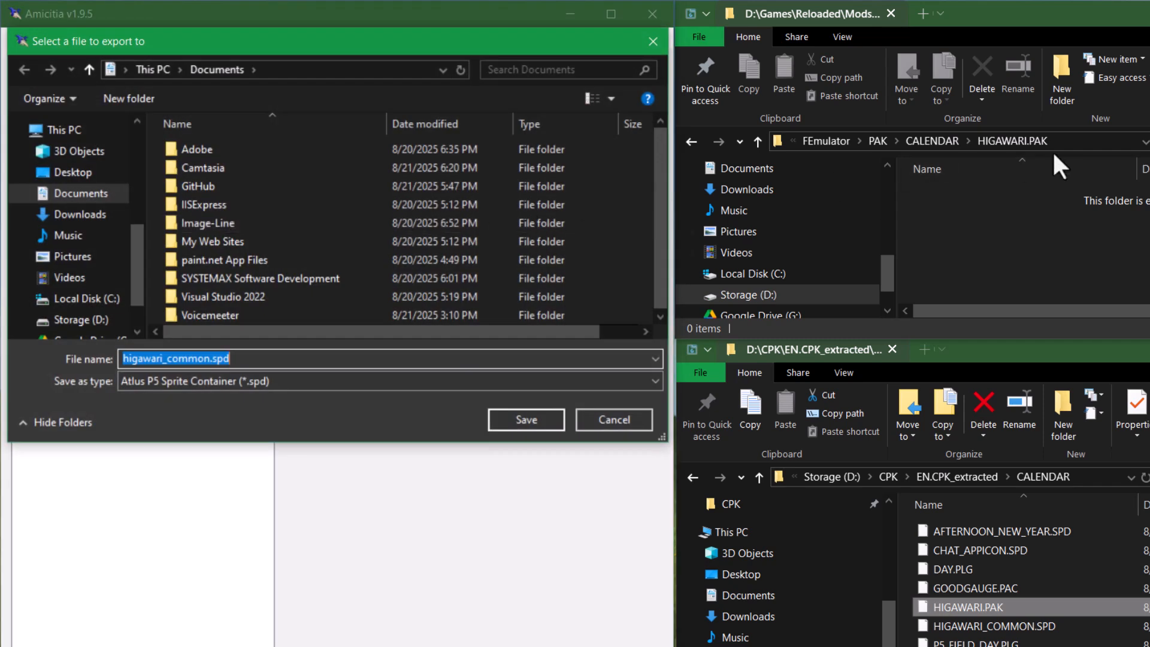
{"action": "left_click", "coordinate": [1078, 141]}
{"action": "key", "text": "ctrl+c"}
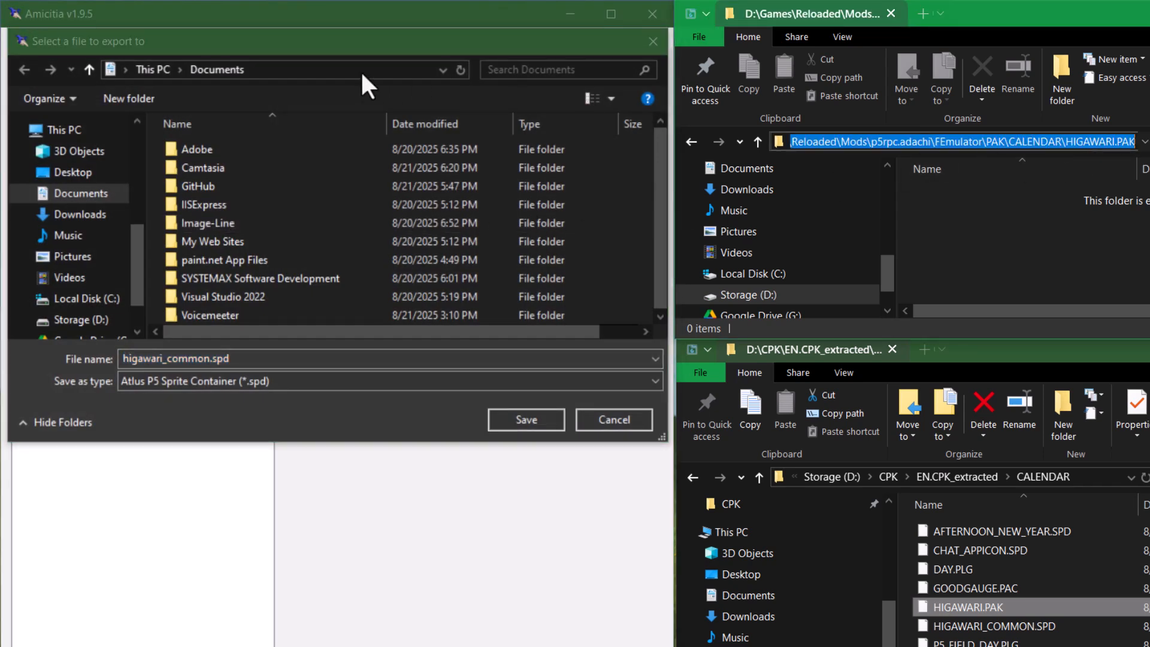
{"action": "left_click", "coordinate": [361, 70]}
{"action": "key", "text": "ctrl+v"}
{"action": "key", "text": "Return"}
{"action": "left_click", "coordinate": [525, 418]}
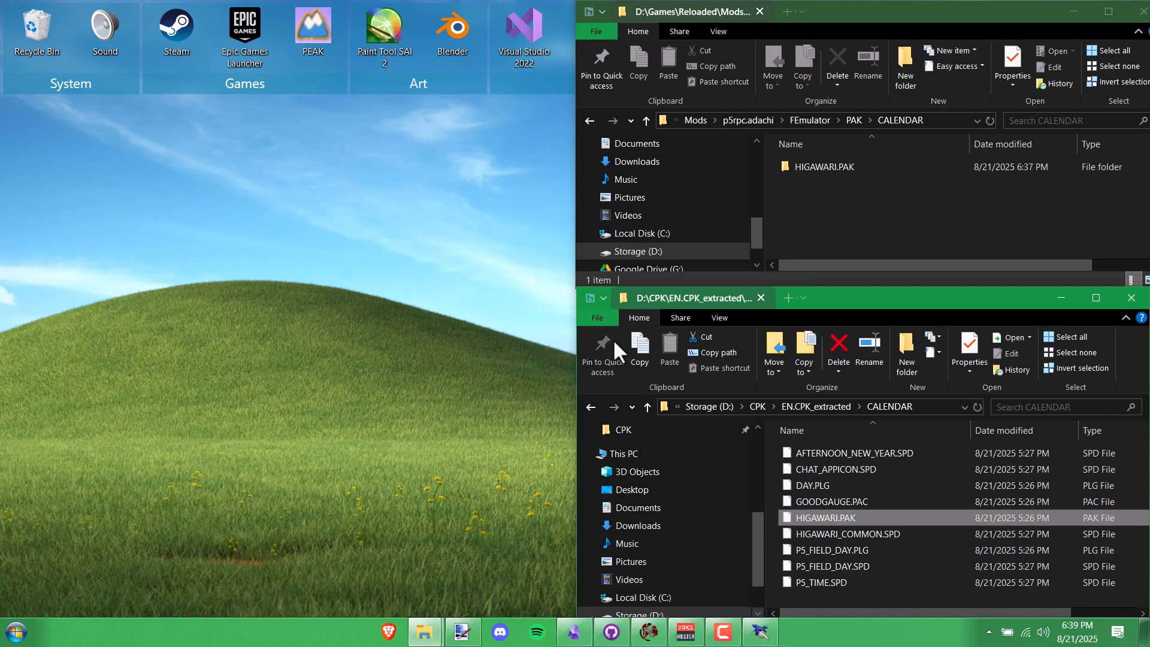
Disassemble higawari_common.spd from the mod's HIGAWARI.PAK folder with the SpdDisassembler.py script in PersonaSpriteTools
{"action": "double_click", "coordinate": [821, 165]}
{"action": "left_click", "coordinate": [842, 167]}
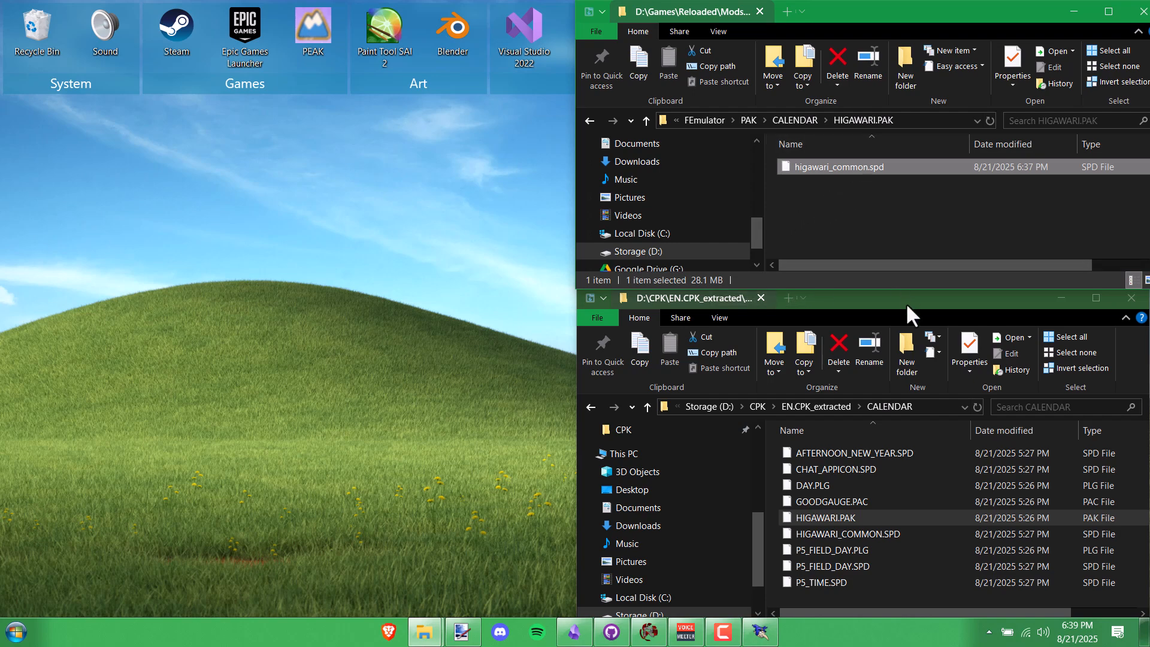
{"action": "left_click", "coordinate": [871, 253]}
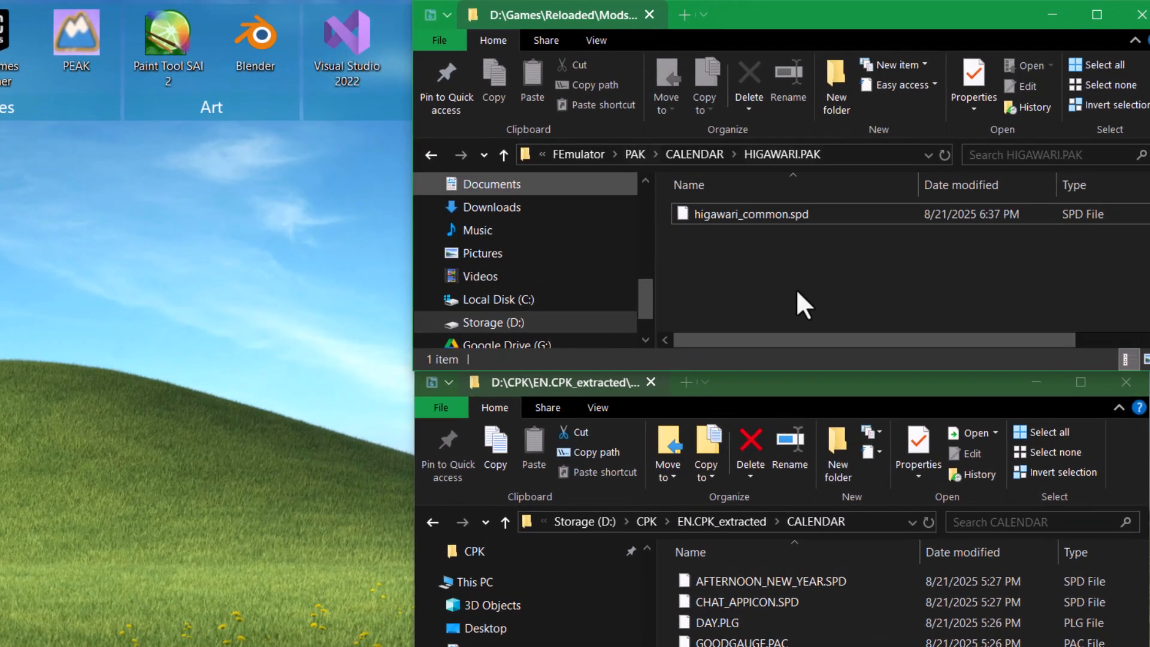
{"action": "left_click", "coordinate": [813, 218]}
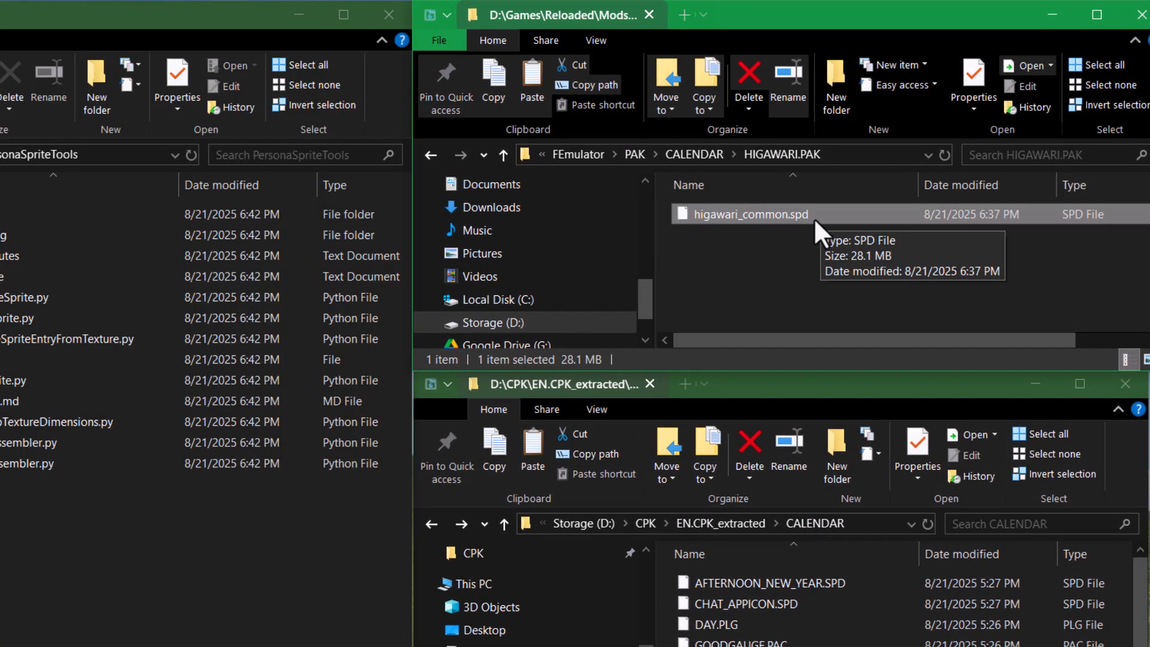
{"action": "left_click_drag", "start_coordinate": [815, 217], "coordinate": [80, 414]}
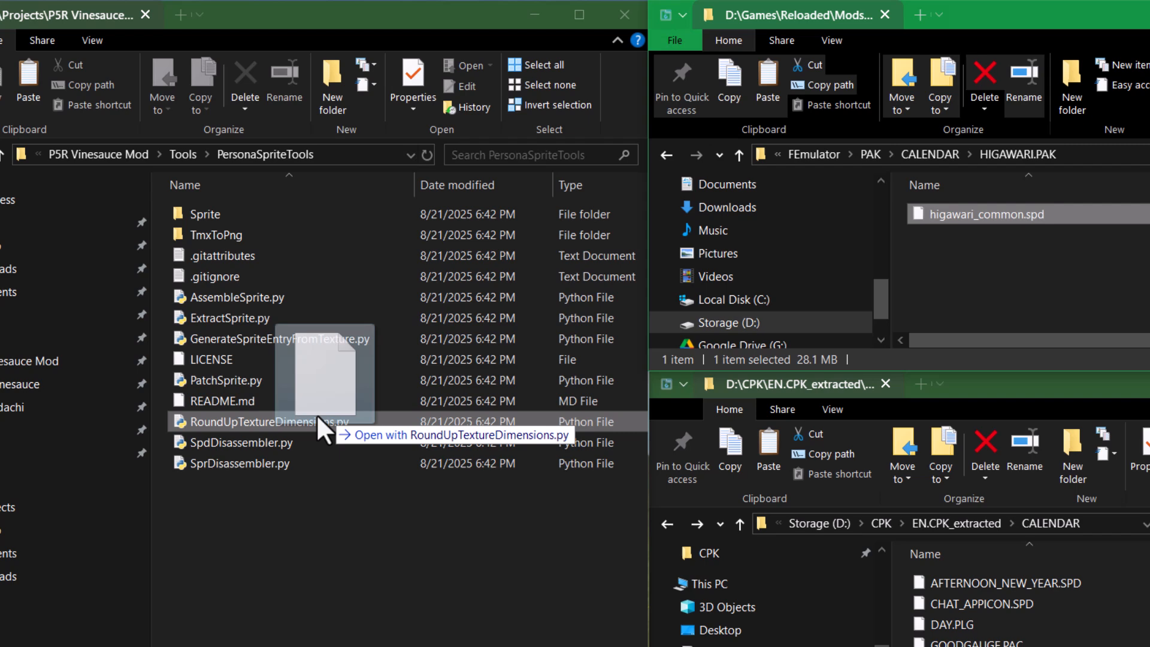
{"action": "left_click_drag", "start_coordinate": [316, 415], "coordinate": [312, 441]}
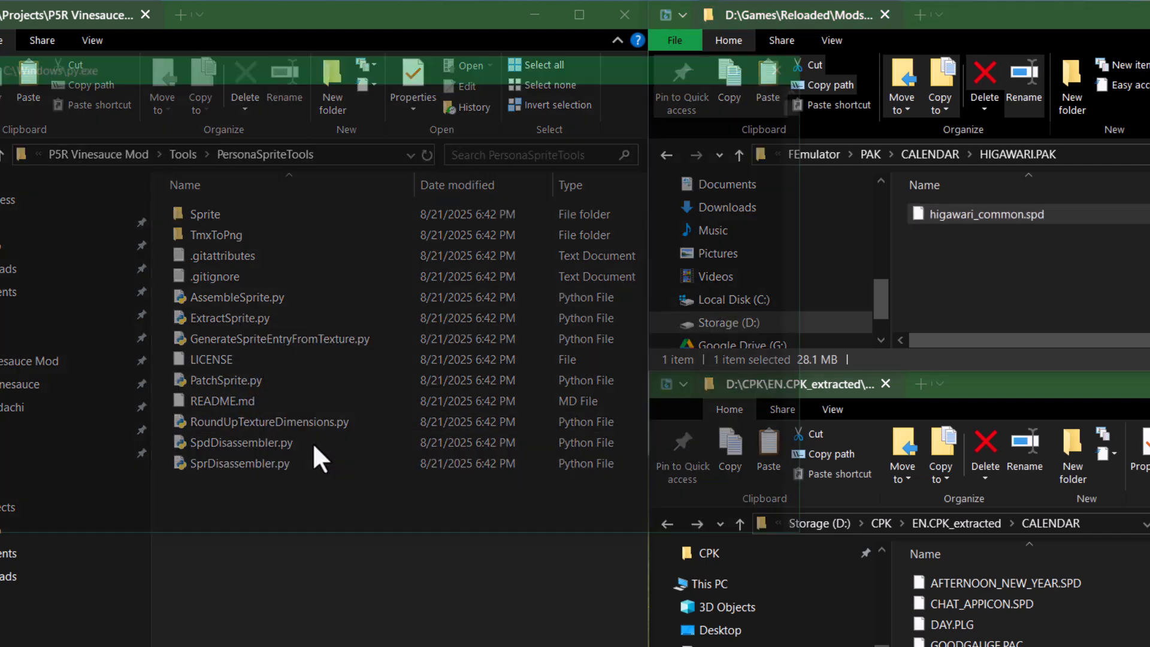
{"action": "left_click_drag", "start_coordinate": [436, 70], "coordinate": [744, 230]}
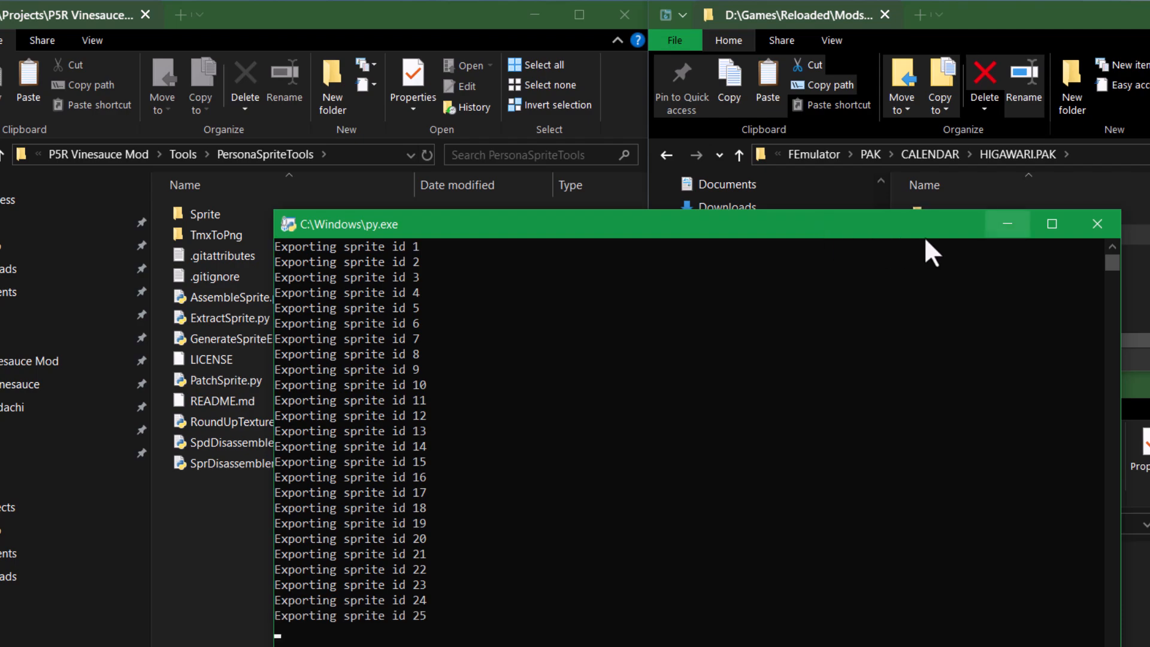
{"action": "left_click_drag", "start_coordinate": [925, 236], "coordinate": [767, 278]}
{"action": "left_click", "coordinate": [1004, 217]}
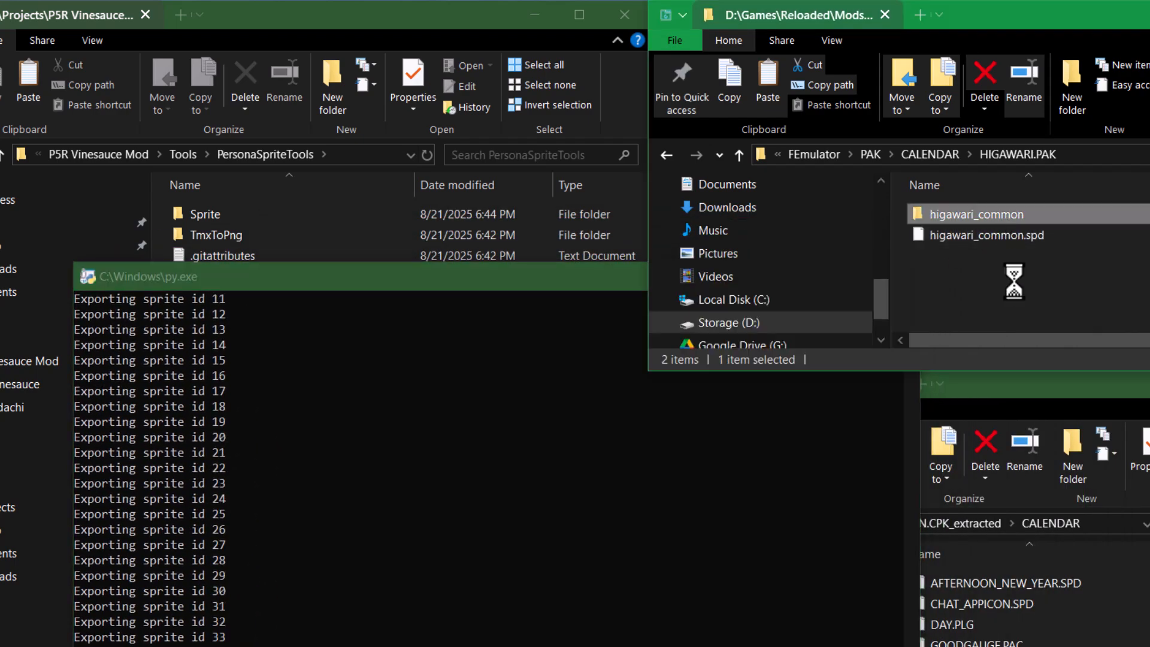
Copy spr_99.dds and spr_99.spdspr from the higawari_common folder into HIGAWARI.PAK, and delete the higawari_common folder and higawari_common.spd
{"action": "double_click", "coordinate": [1004, 215]}
{"action": "scroll", "coordinate": [1059, 266], "scroll_direction": "down", "scroll_amount": 10}
{"action": "left_click", "coordinate": [1058, 266]}
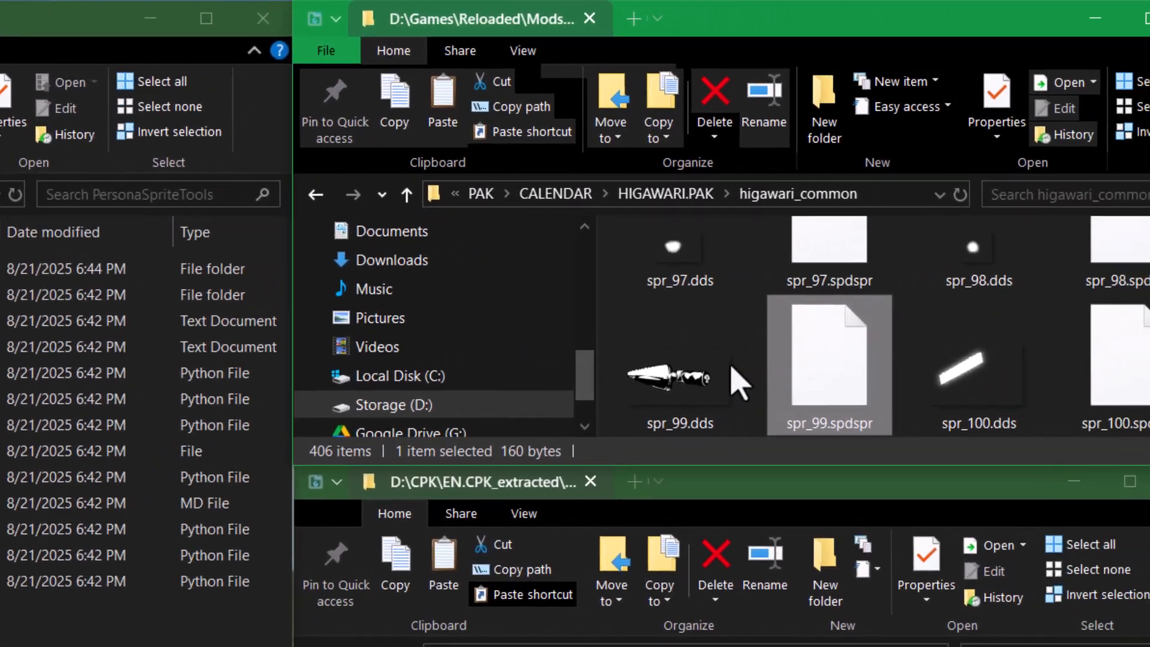
{"action": "left_click", "coordinate": [889, 309], "text": "ctrl"}
{"action": "key", "text": "ctrl+c"}
{"action": "left_click", "coordinate": [565, 211]}
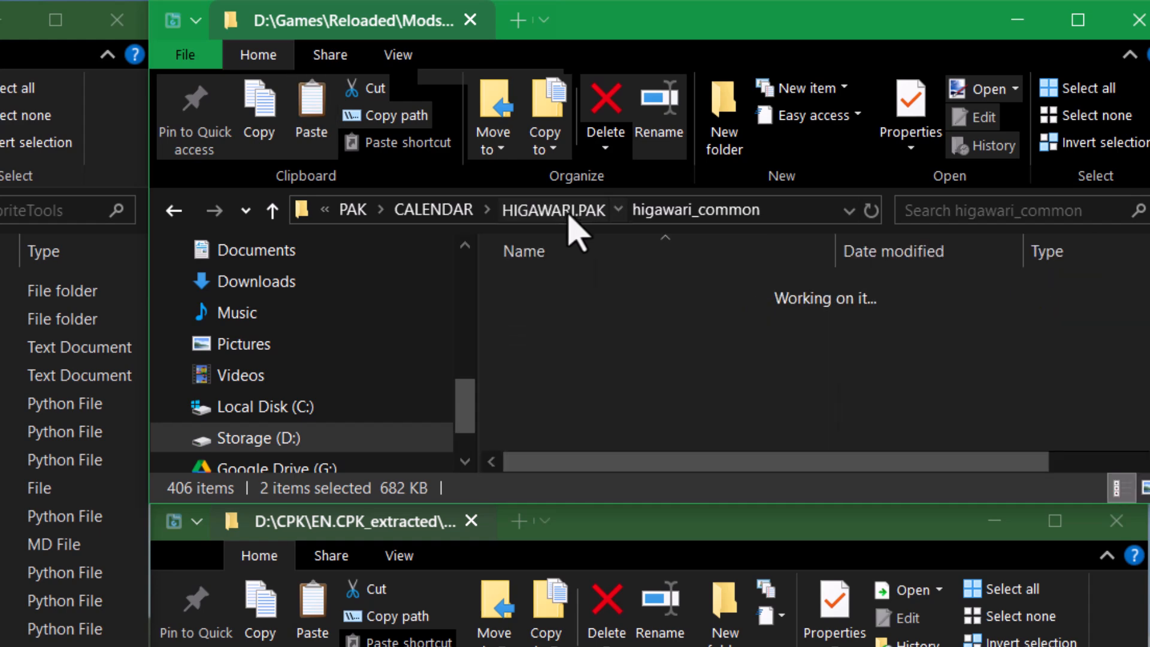
{"action": "key", "text": "ctrl+v"}
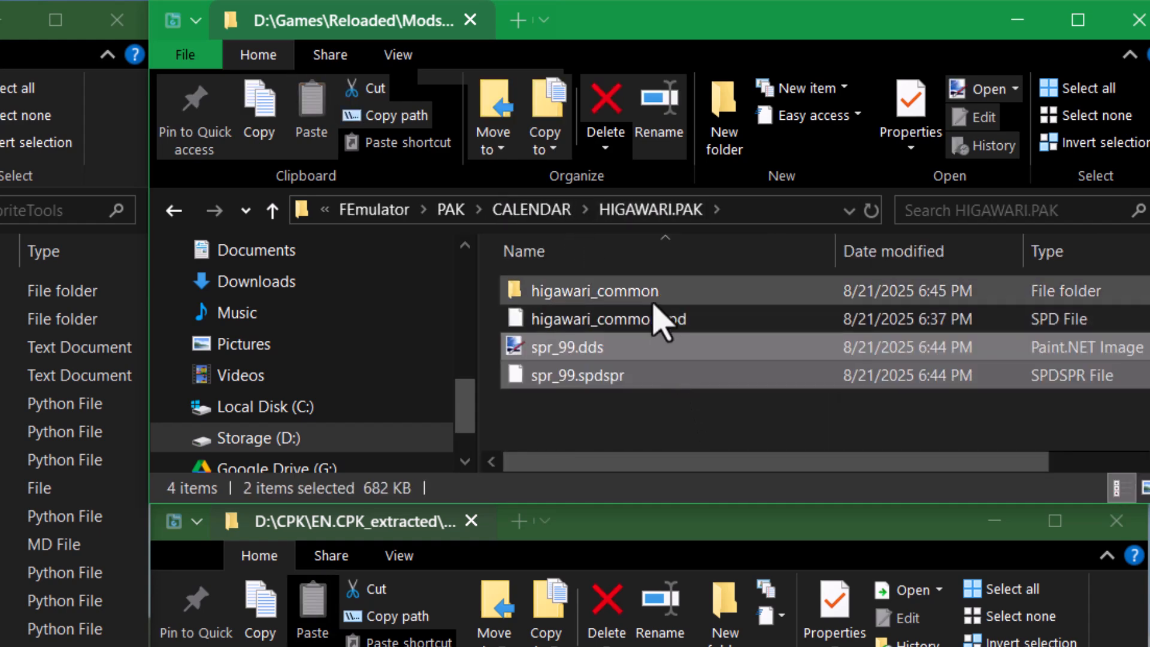
{"action": "left_click", "coordinate": [650, 293]}
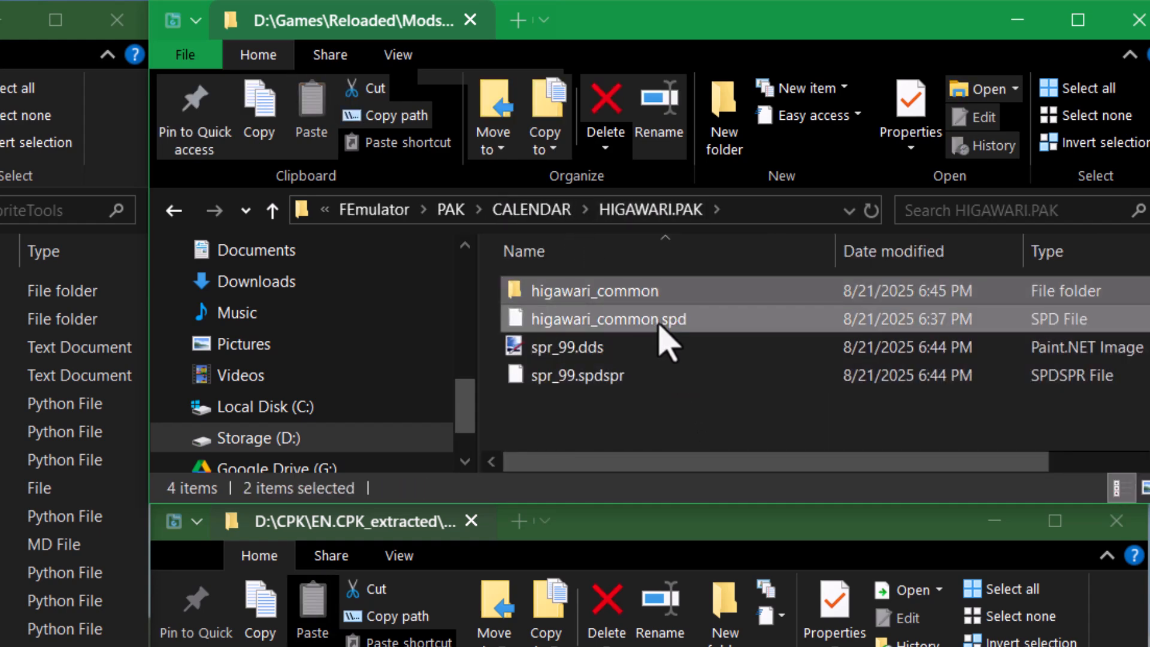
{"action": "key", "text": "Delete"}
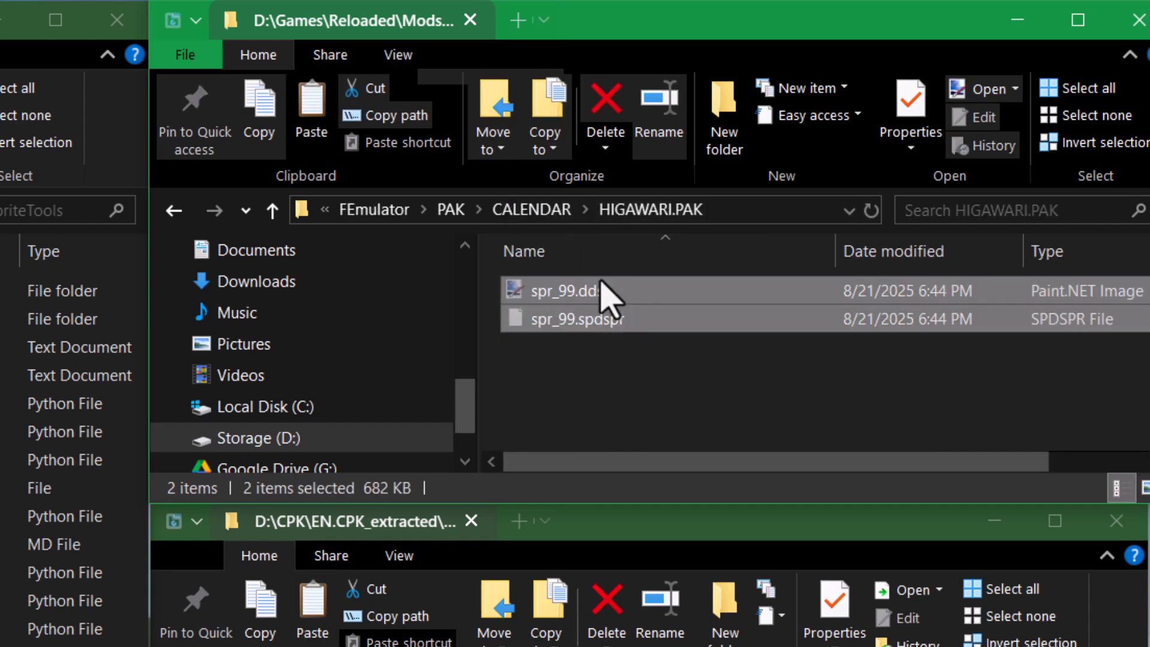
Create a folder named CALENDAR inside FEmulator's SPD folder and open it
{"action": "left_click", "coordinate": [388, 222]}
{"action": "double_click", "coordinate": [574, 348]}
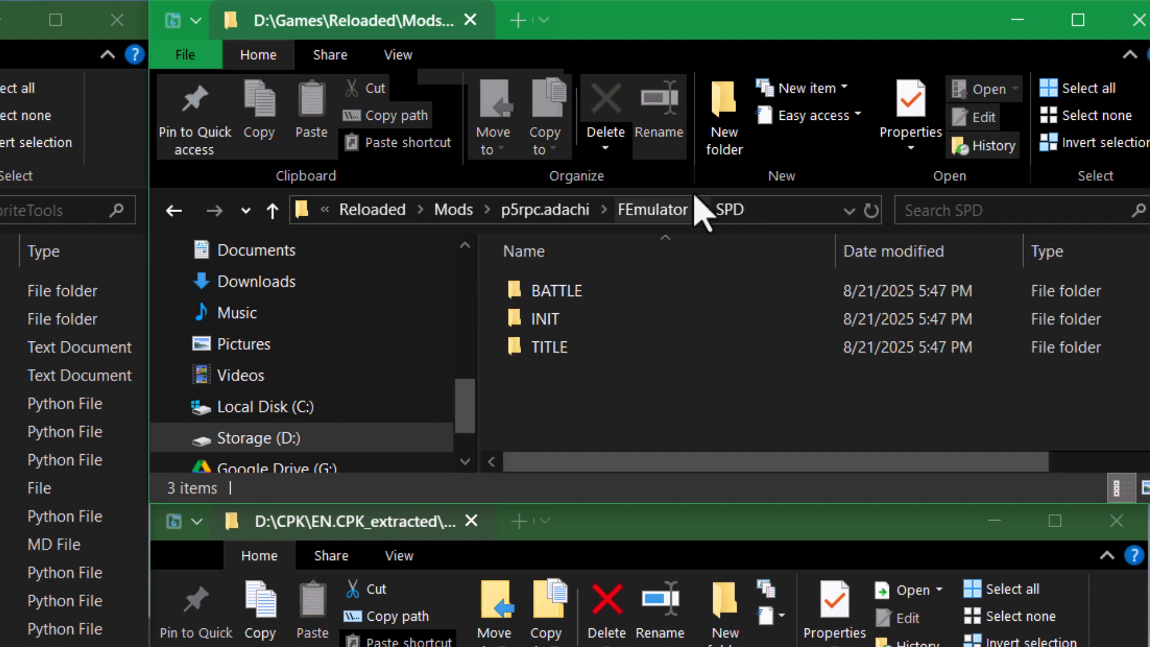
{"action": "left_click", "coordinate": [725, 148]}
{"action": "type", "text": "CA"}
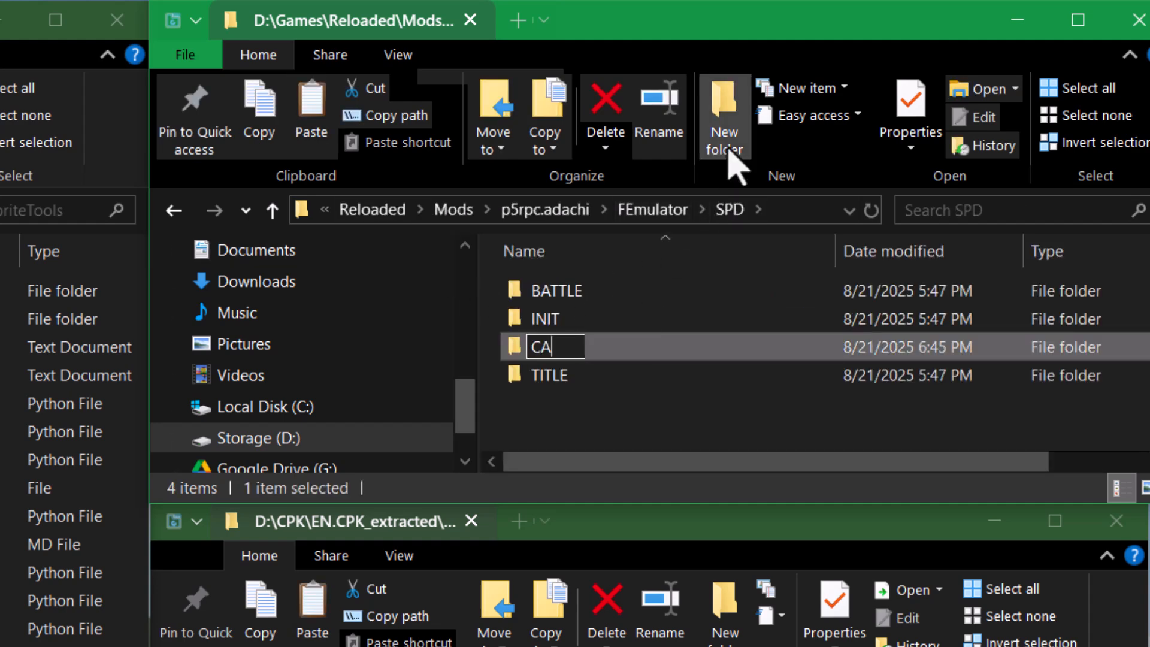
{"action": "type", "text": "LENDAR"}
{"action": "key", "text": "Return"}
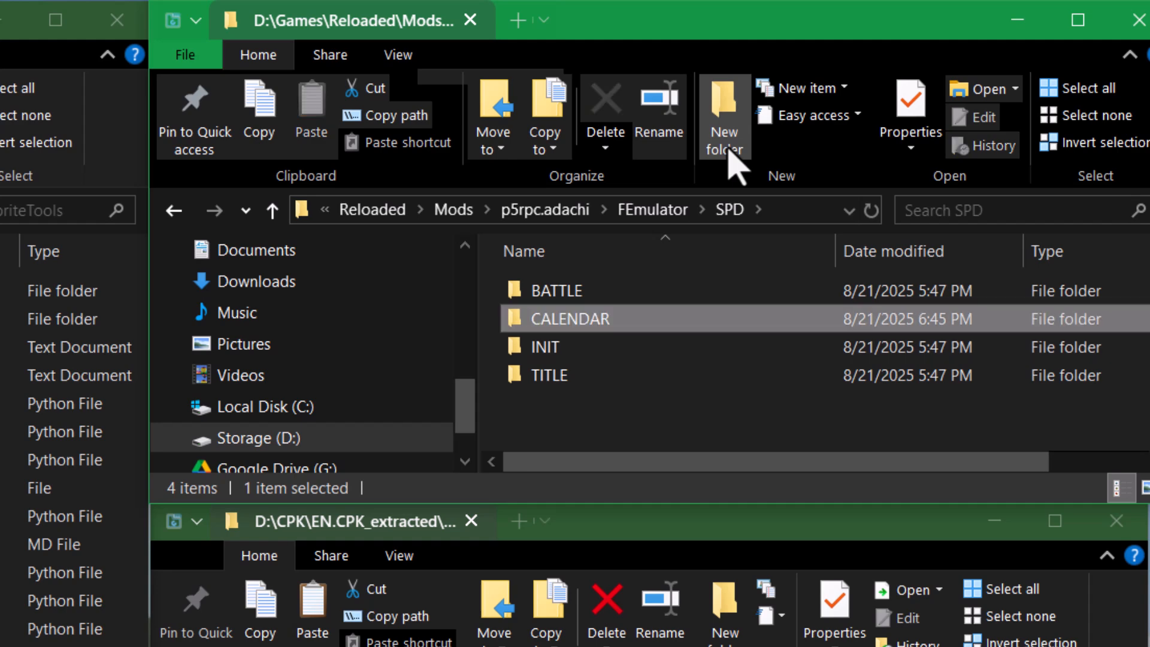
{"action": "key", "text": "Return"}
Create a folder named HIGAWARI.PAK inside SPD\CALENDAR and open it
{"action": "left_click", "coordinate": [724, 144]}
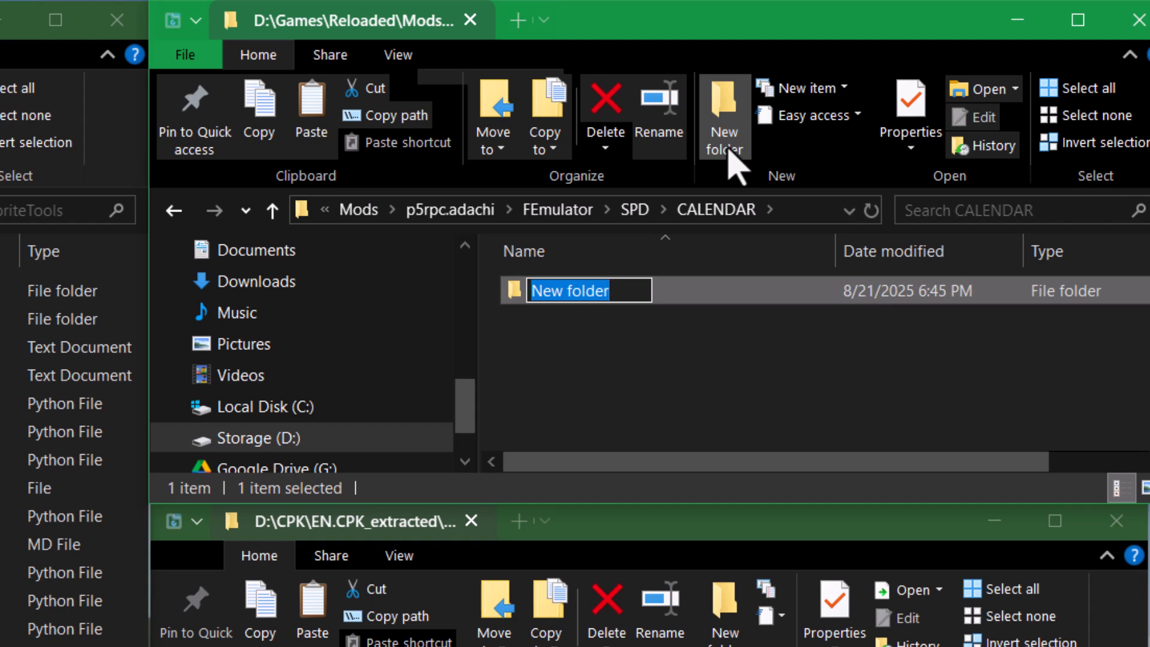
{"action": "type", "text": "HIGA"}
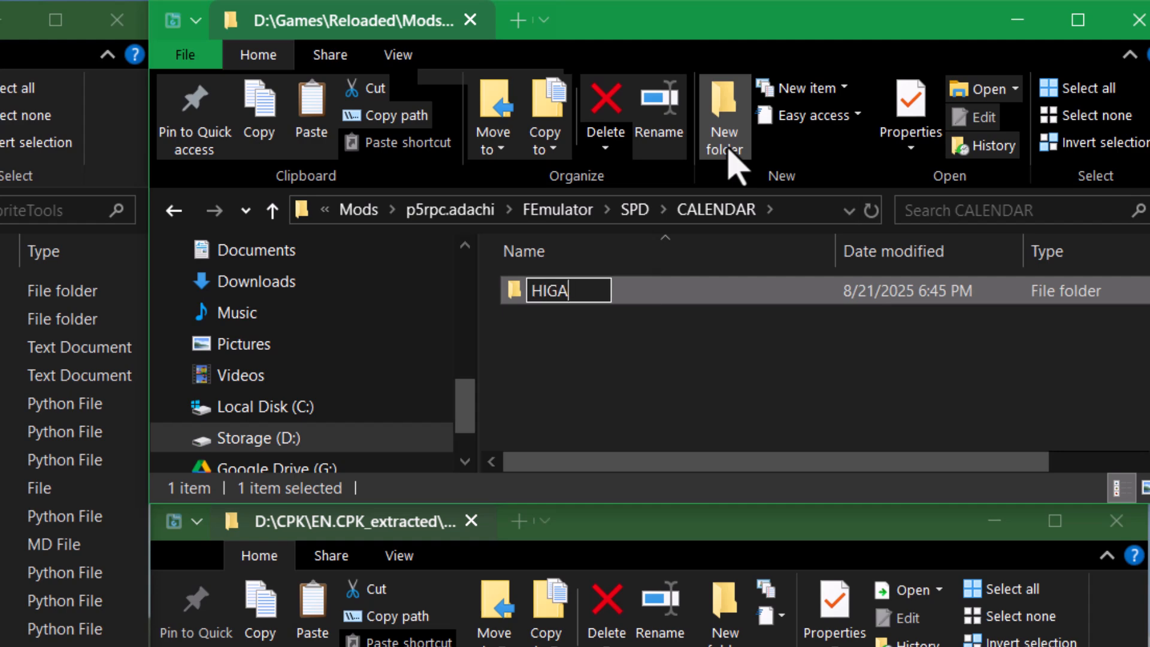
{"action": "type", "text": "WARI.PAC"}
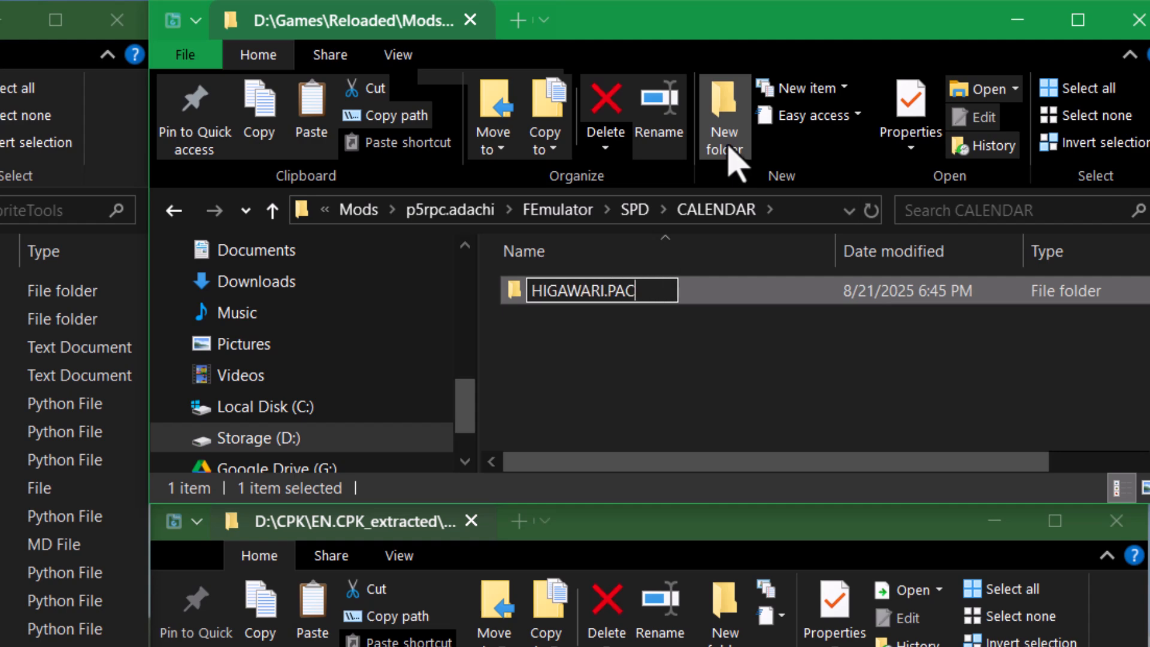
{"action": "key", "text": "BackSpace"}
{"action": "type", "text": "K"}
{"action": "key", "text": "Return"}
{"action": "key", "text": "Return"}
Create a folder named HIGAWARI_COMMON.SPD inside SPD\CALENDAR\HIGAWARI.PAK and move spr_99.dds and spr_99.spdspr into it
{"action": "left_click", "coordinate": [725, 134]}
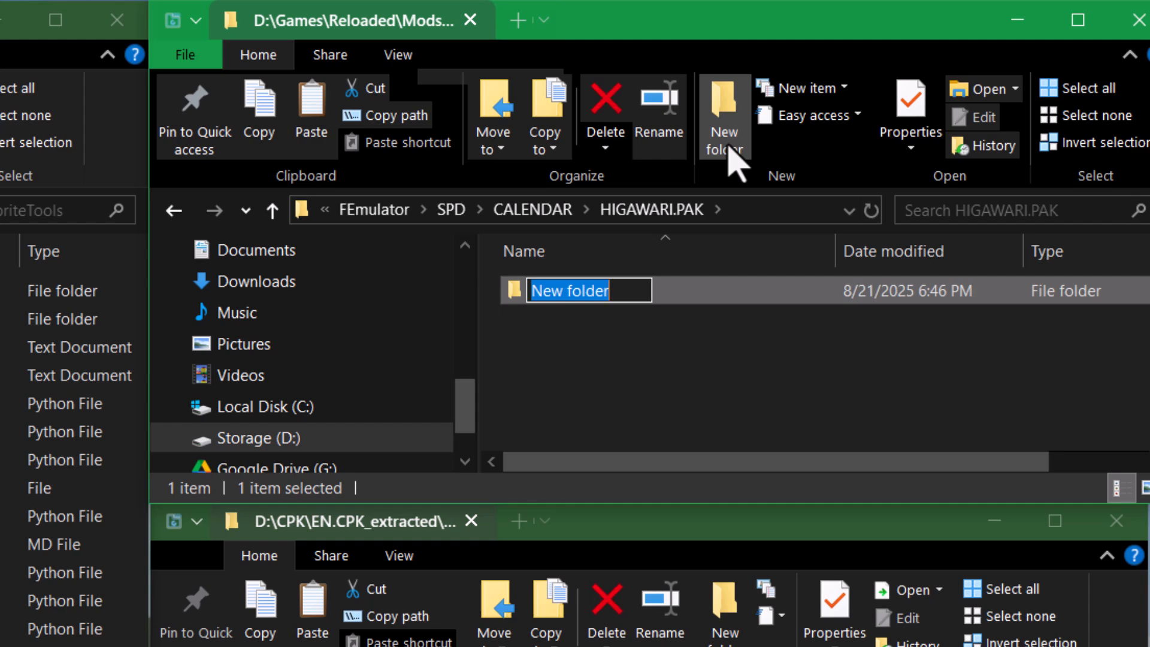
{"action": "type", "text": "HIGAWARI_COMMON.SPD"}
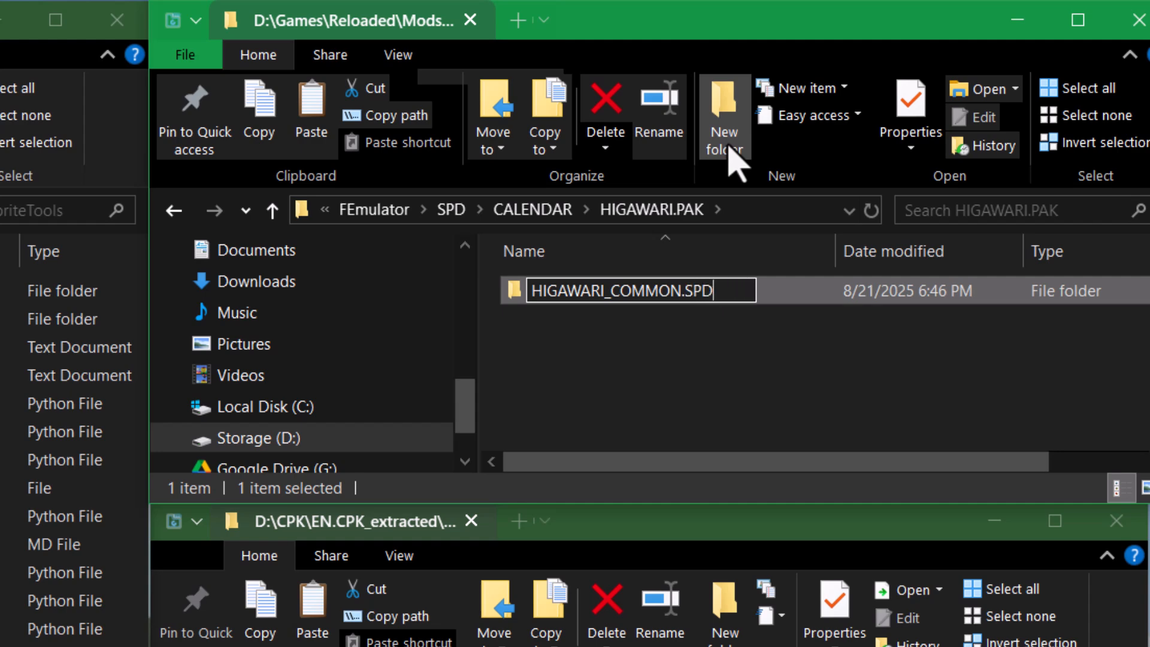
{"action": "key", "text": "Return"}
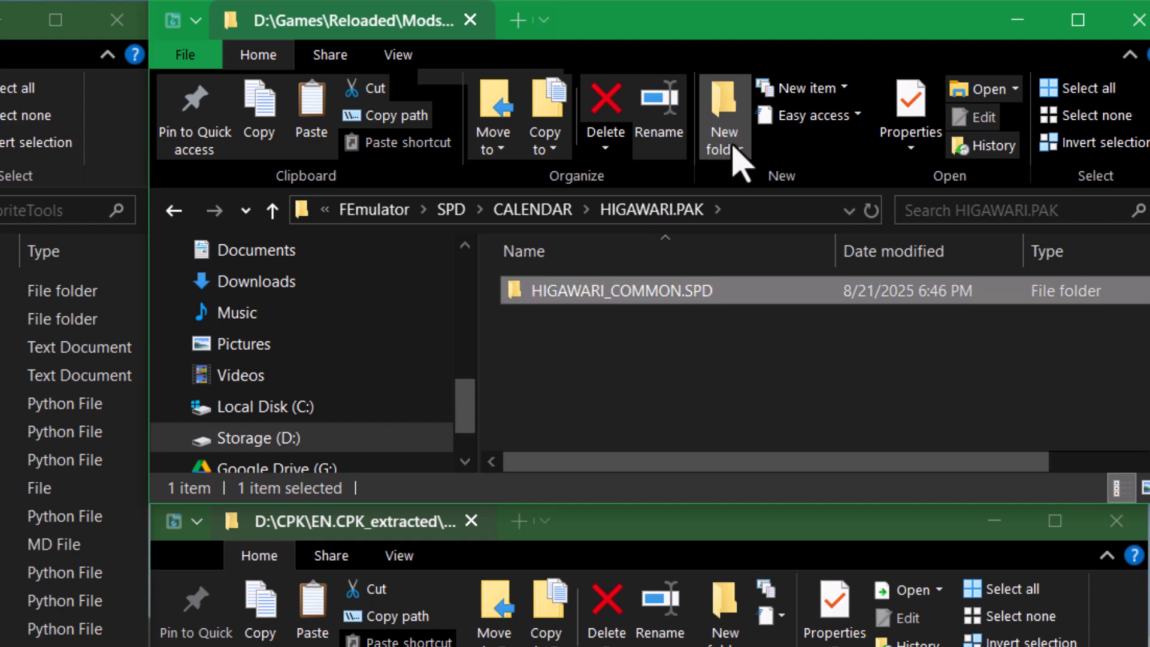
{"action": "key", "text": "Return"}
{"action": "key", "text": "ctrl+a"}
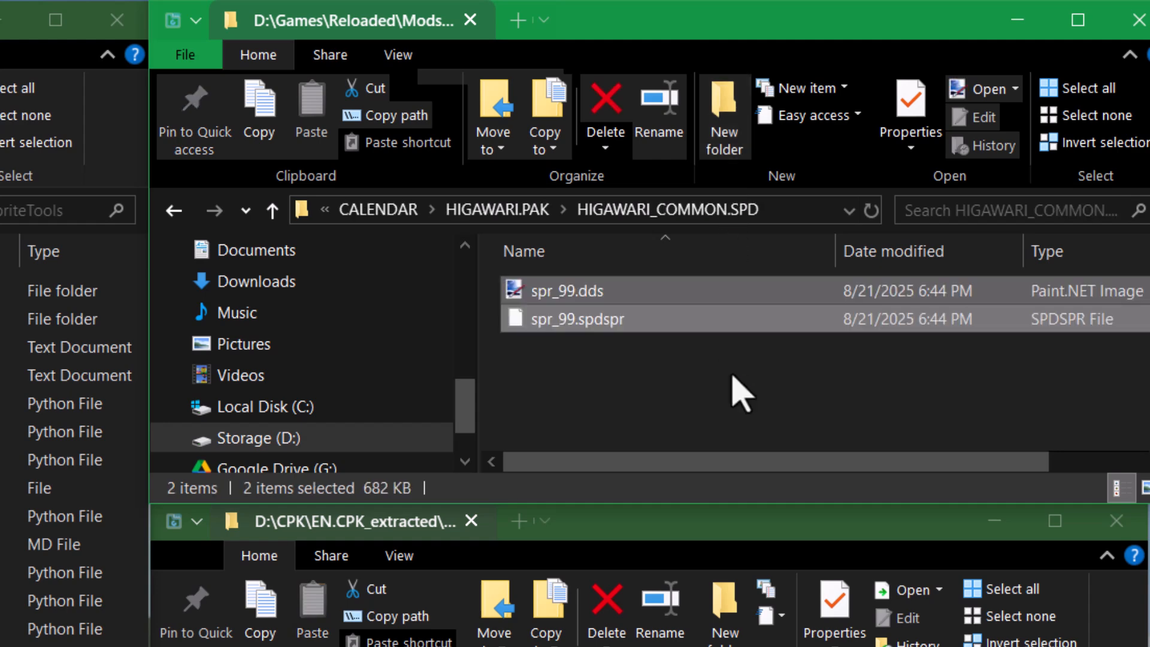
Return to FEmulator and open the HIGAWARI.PAK folder inside PAK\CALENDAR
{"action": "left_click", "coordinate": [390, 210]}
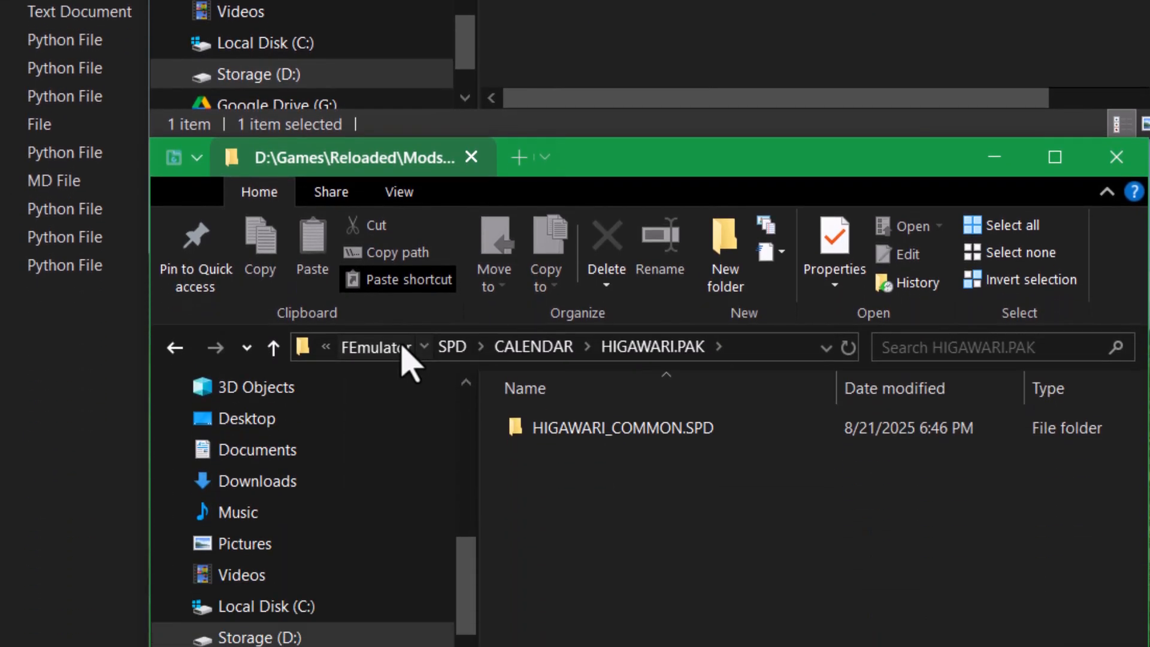
{"action": "left_click", "coordinate": [398, 624]}
{"action": "double_click", "coordinate": [593, 440]}
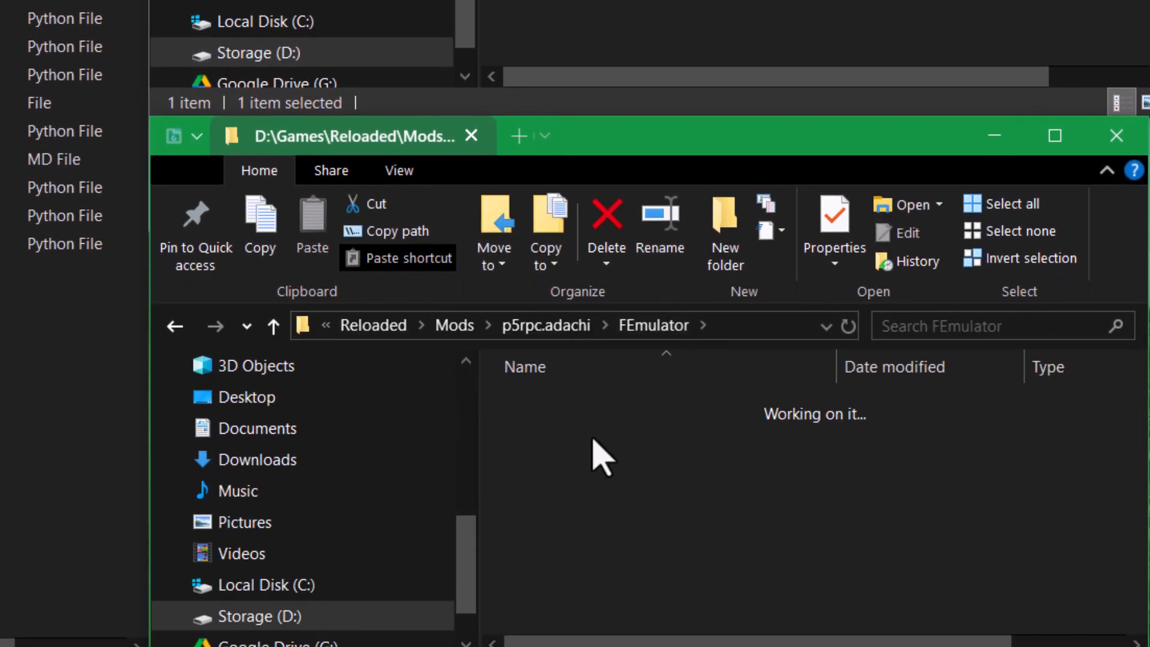
{"action": "double_click", "coordinate": [607, 412]}
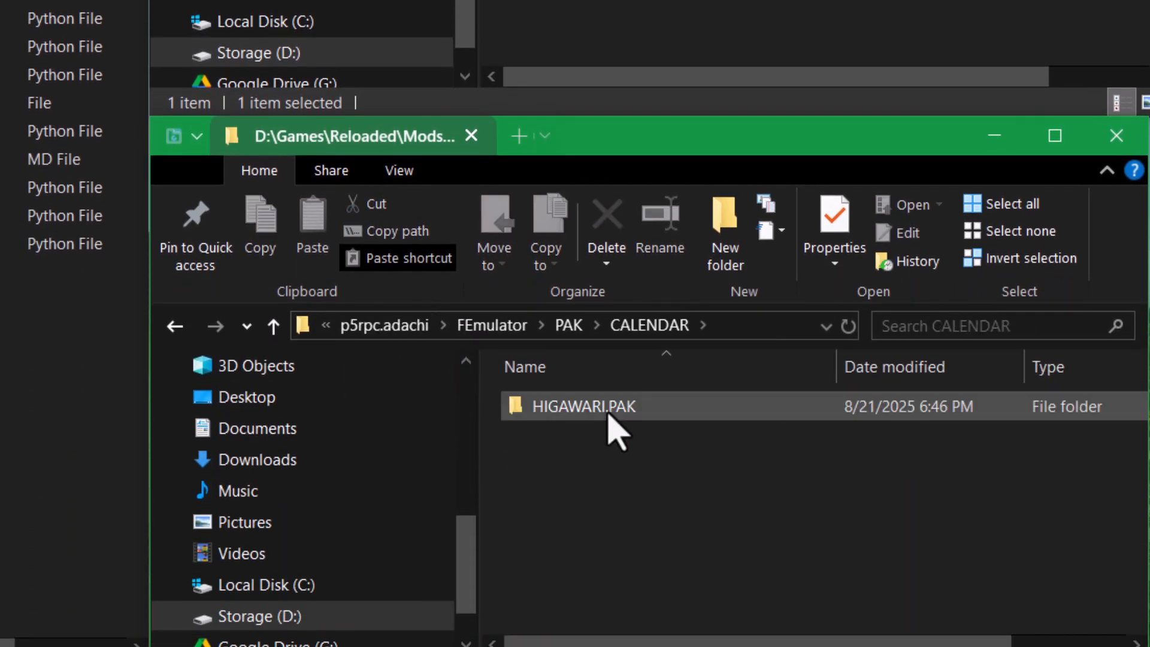
{"action": "double_click", "coordinate": [641, 403]}
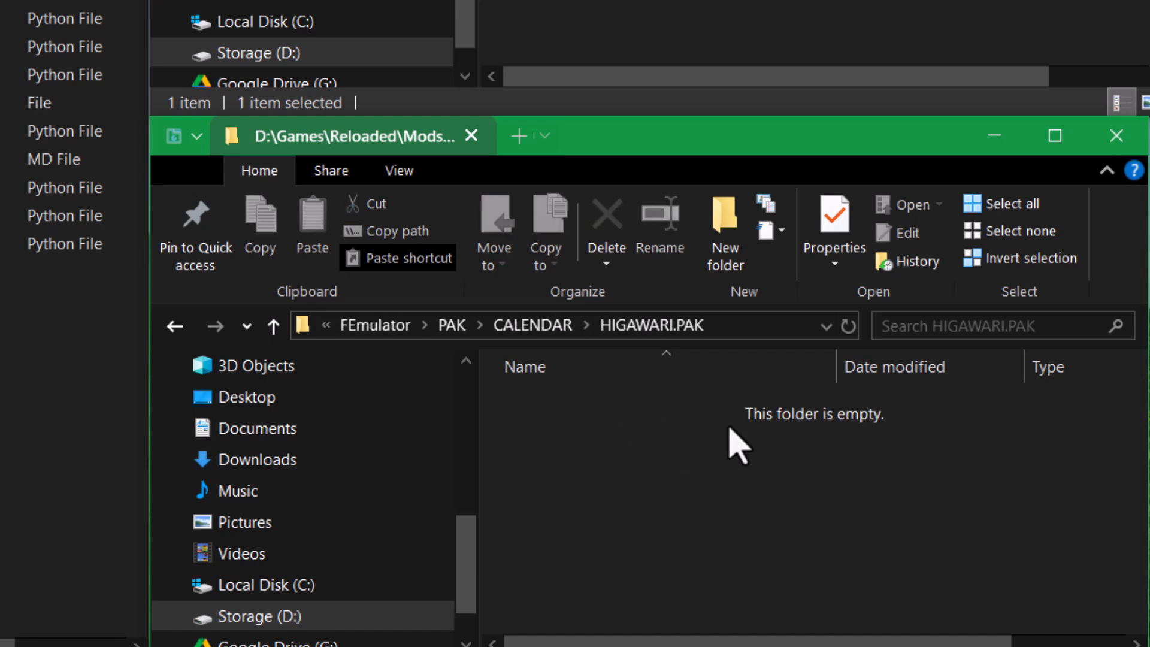
{"action": "right_click", "coordinate": [614, 456]}
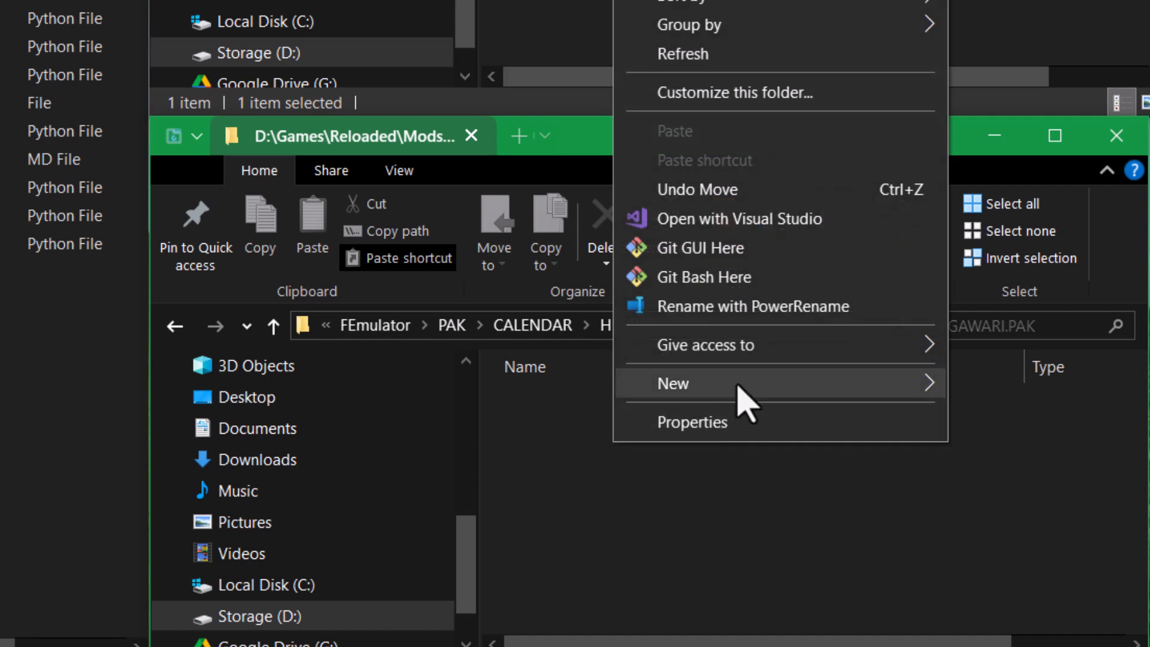
{"action": "mouse_move", "coordinate": [742, 398]}
{"action": "left_click", "coordinate": [711, 542]}
{"action": "left_click", "coordinate": [748, 24]}
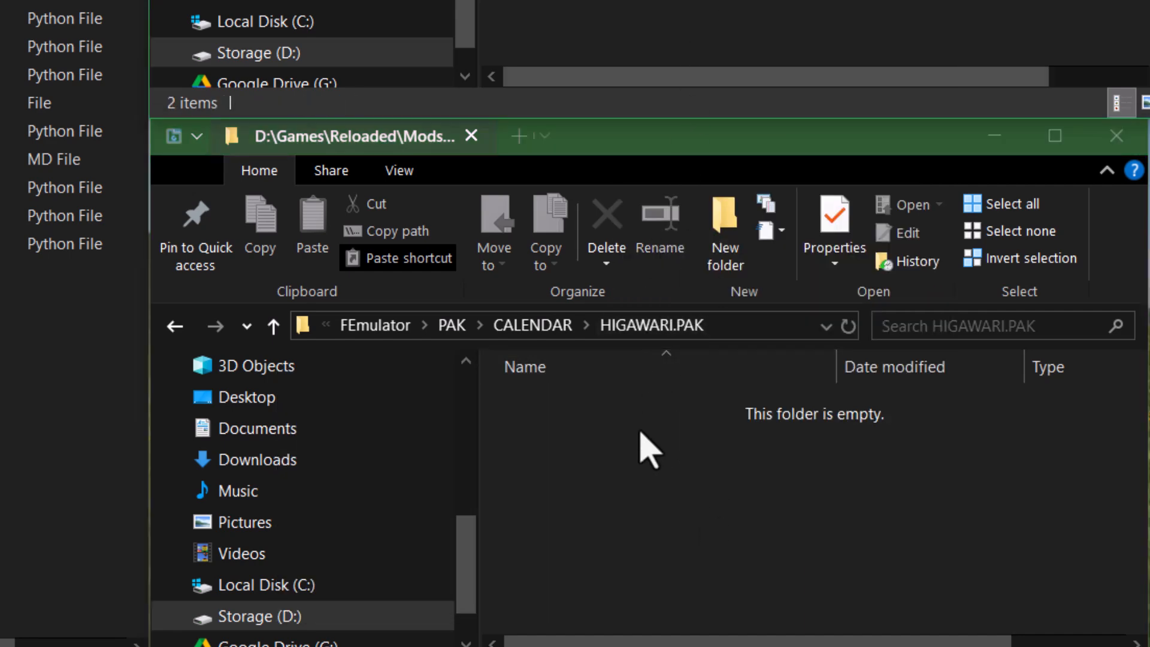
Create a new empty text document inside PAK\CALENDAR\HIGAWARI.PAK, keeping its default name
{"action": "left_click", "coordinate": [637, 492]}
{"action": "right_click", "coordinate": [636, 471]}
{"action": "mouse_move", "coordinate": [741, 425]}
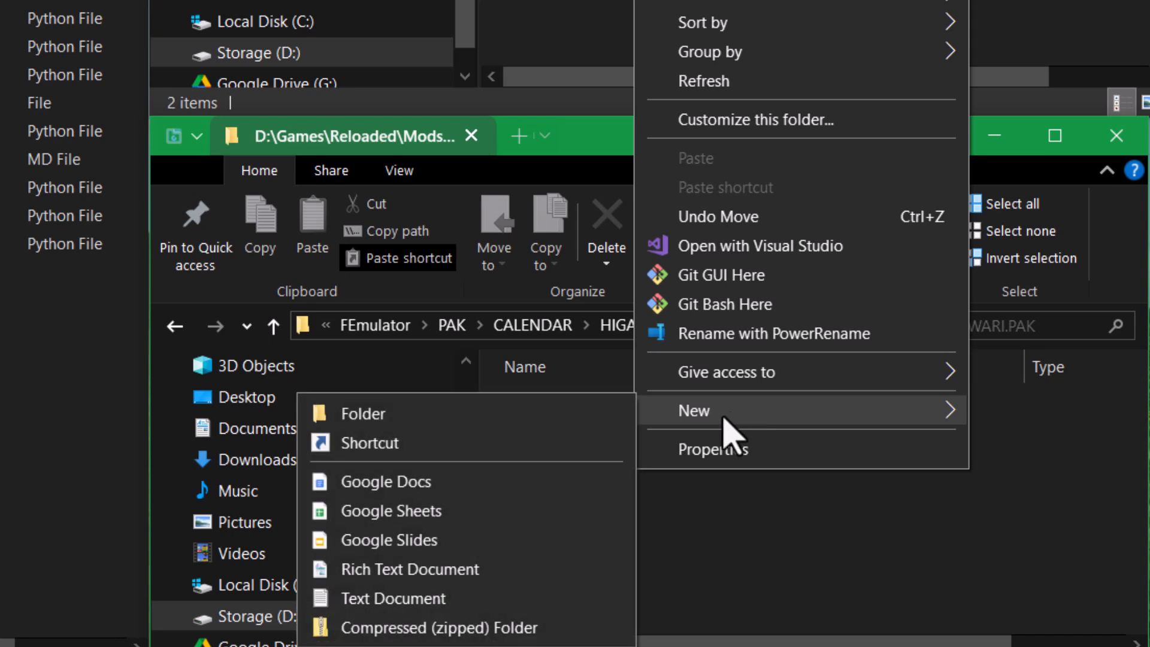
{"action": "left_click", "coordinate": [467, 599]}
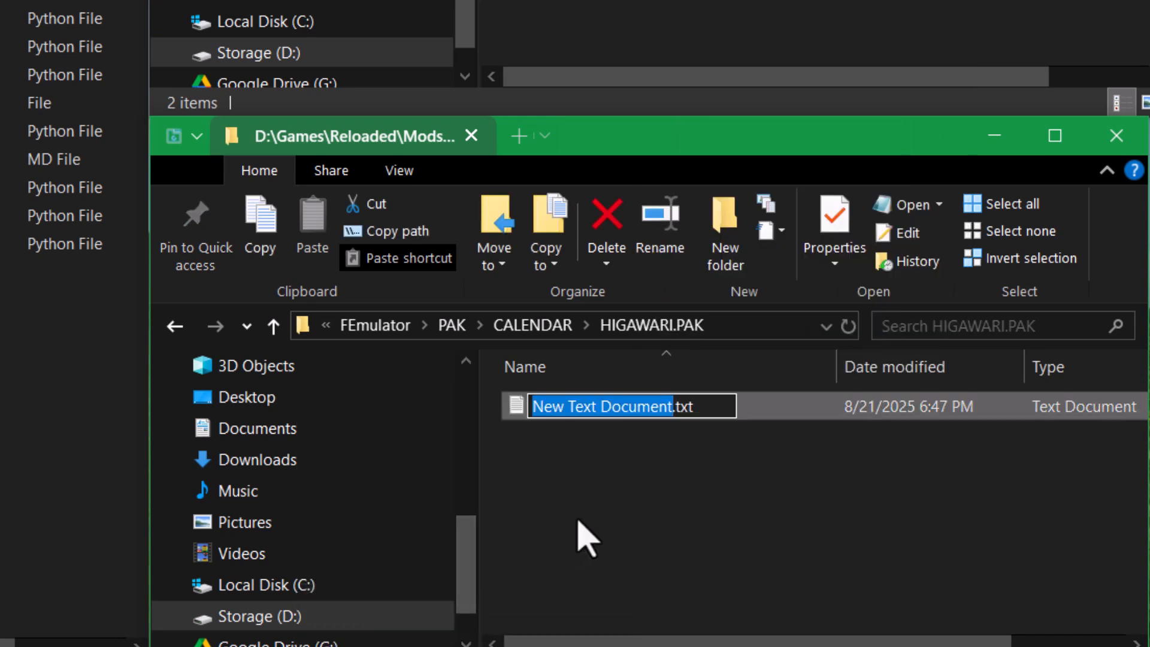
{"action": "left_click", "coordinate": [691, 407]}
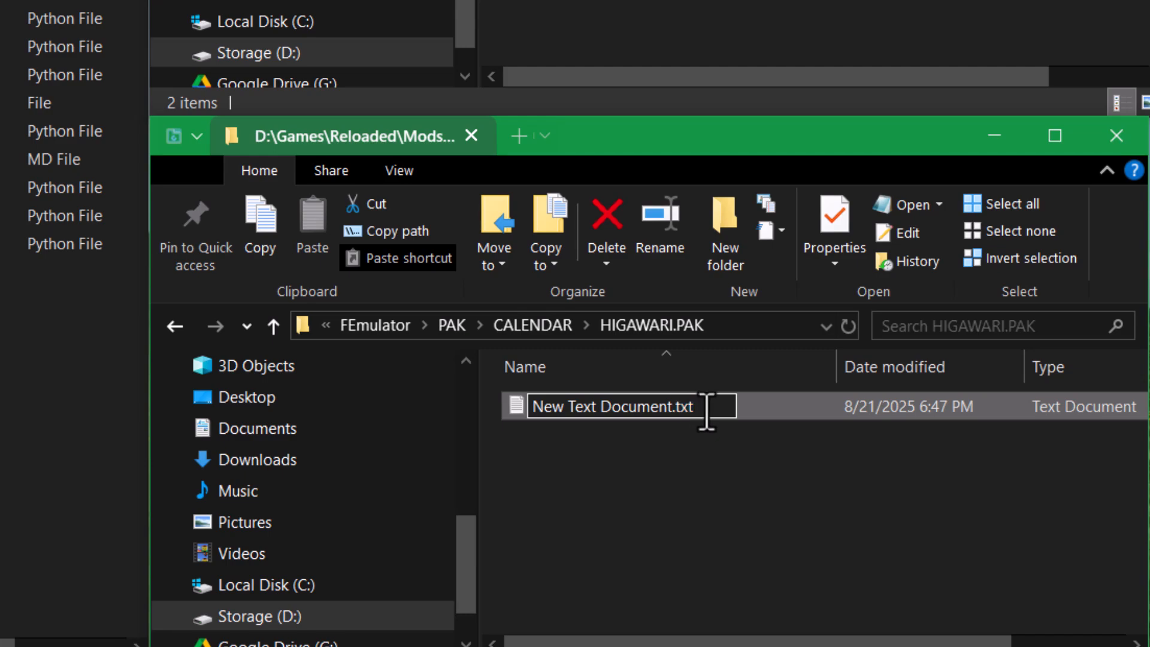
{"action": "left_click", "coordinate": [621, 463]}
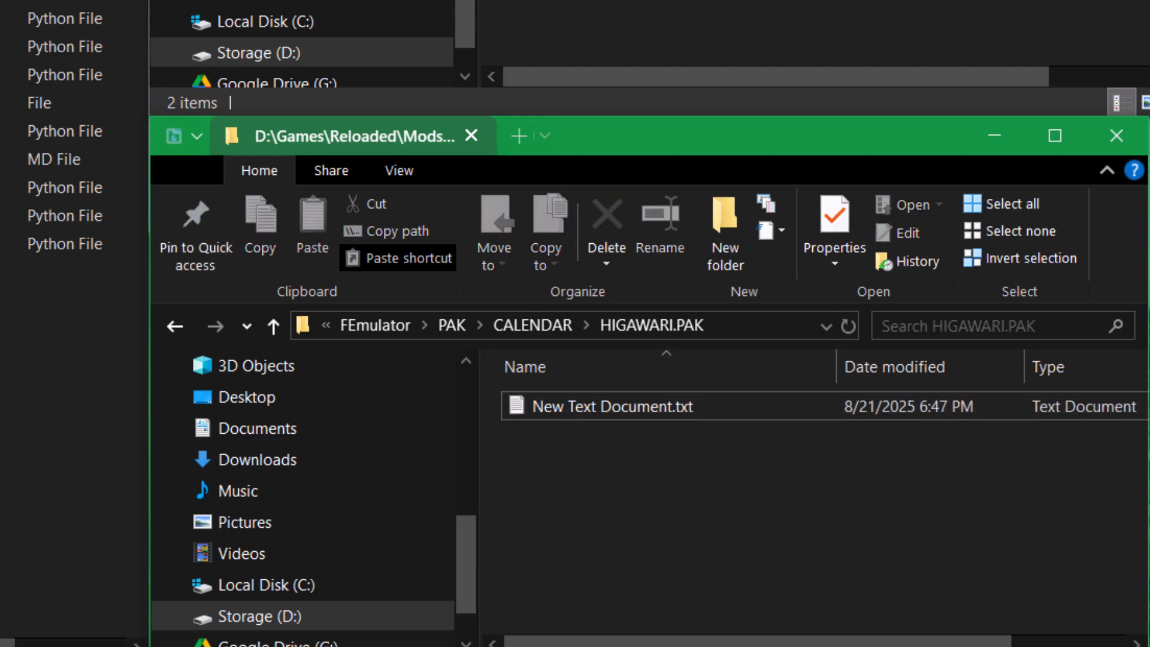
Check the Windows setting that hides extensions for known file types, and close the File Explorer options without changes
{"action": "left_click", "coordinate": [20, 629]}
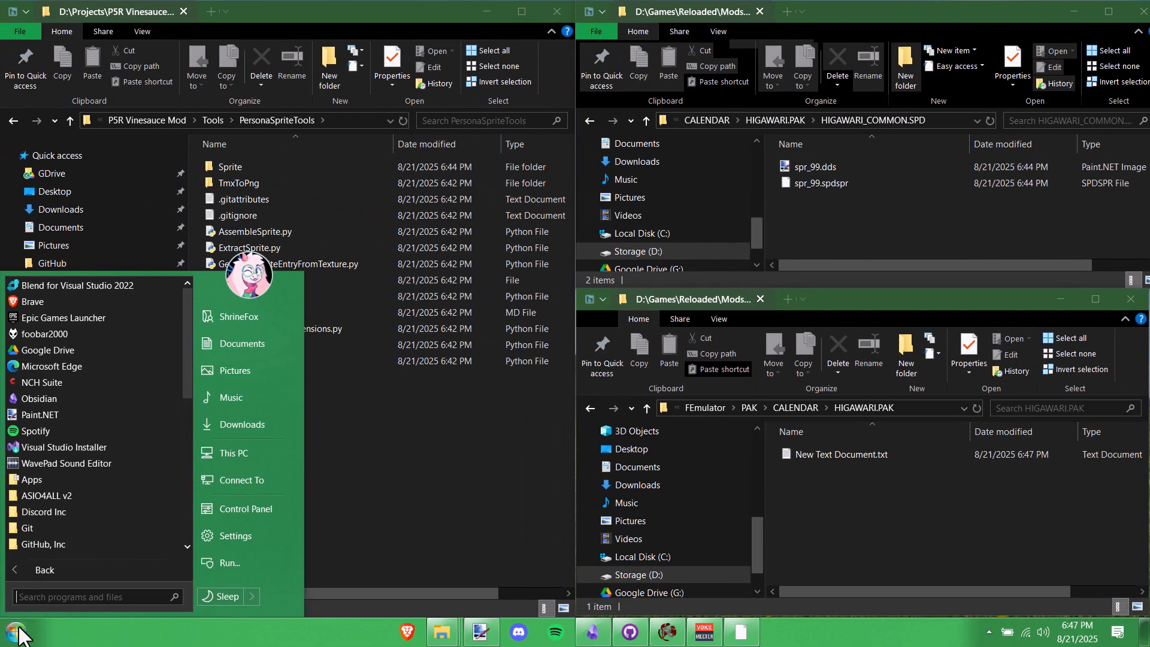
{"action": "type", "text": "show exten"}
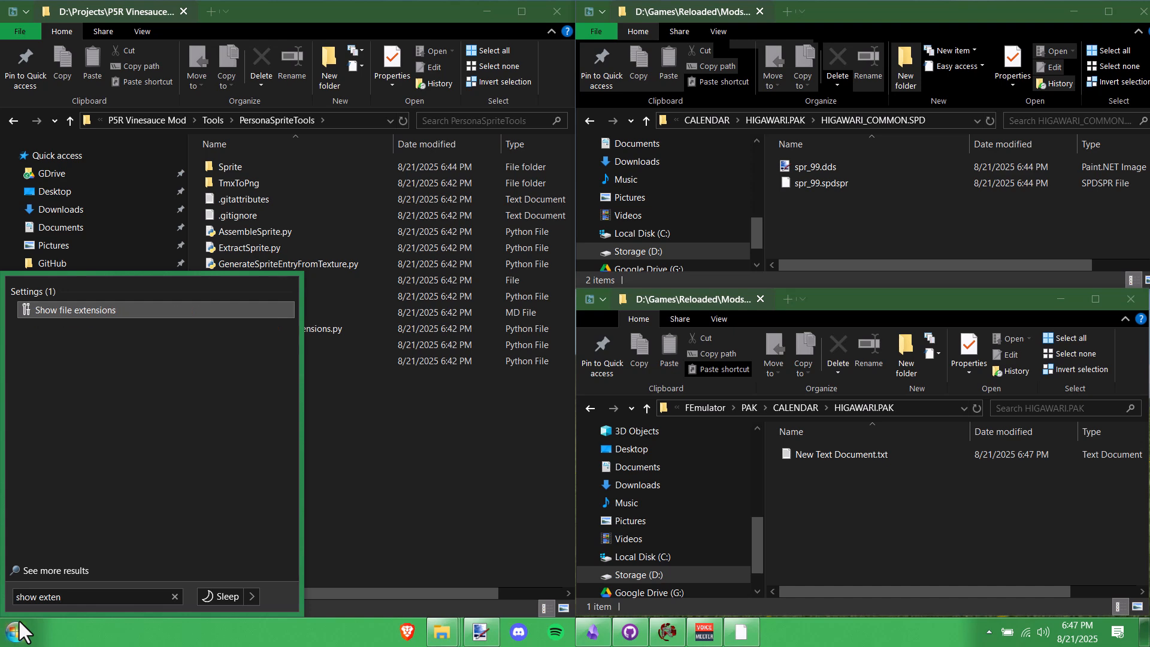
{"action": "key", "text": "Return"}
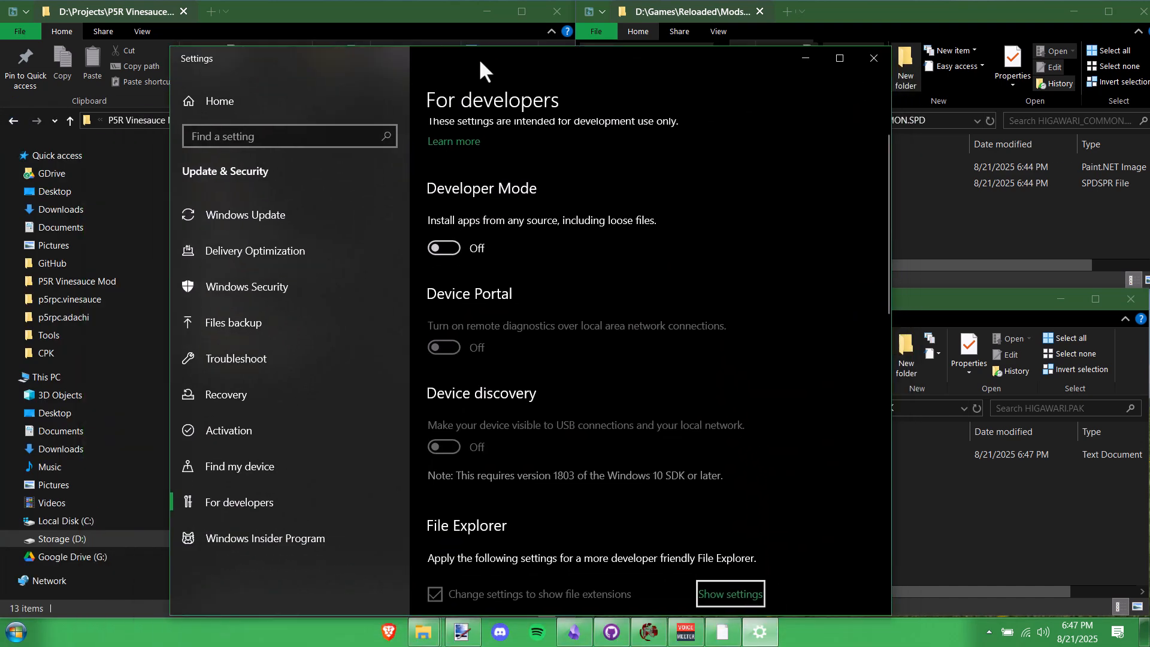
{"action": "left_click_drag", "start_coordinate": [479, 59], "coordinate": [422, 38]}
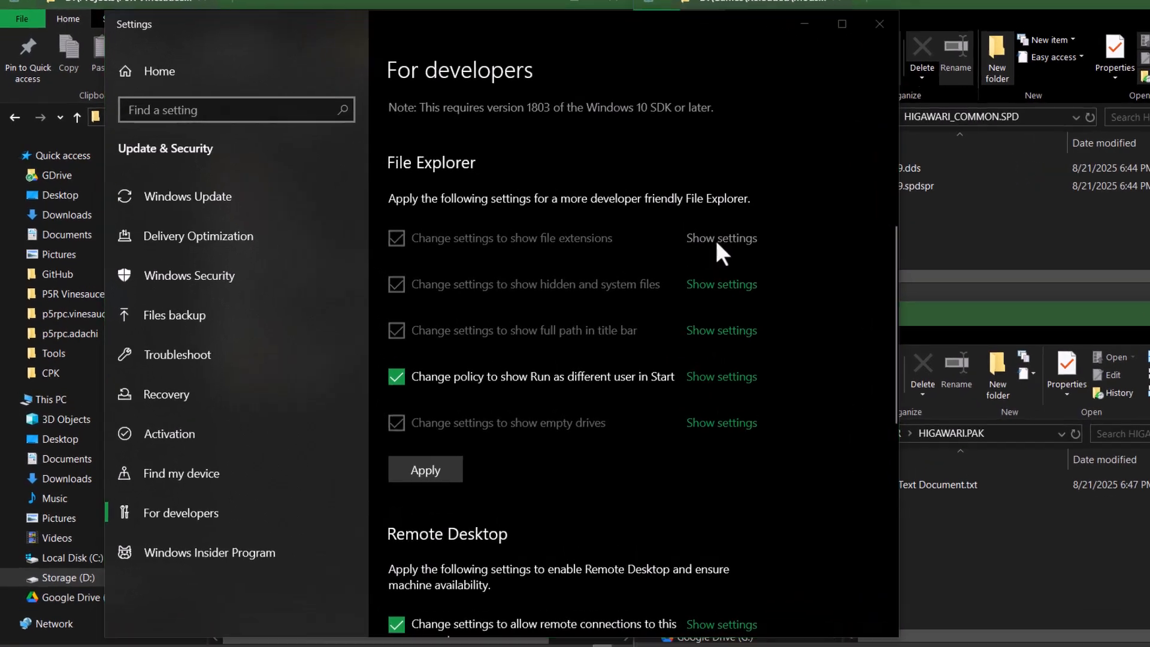
{"action": "left_click", "coordinate": [653, 233]}
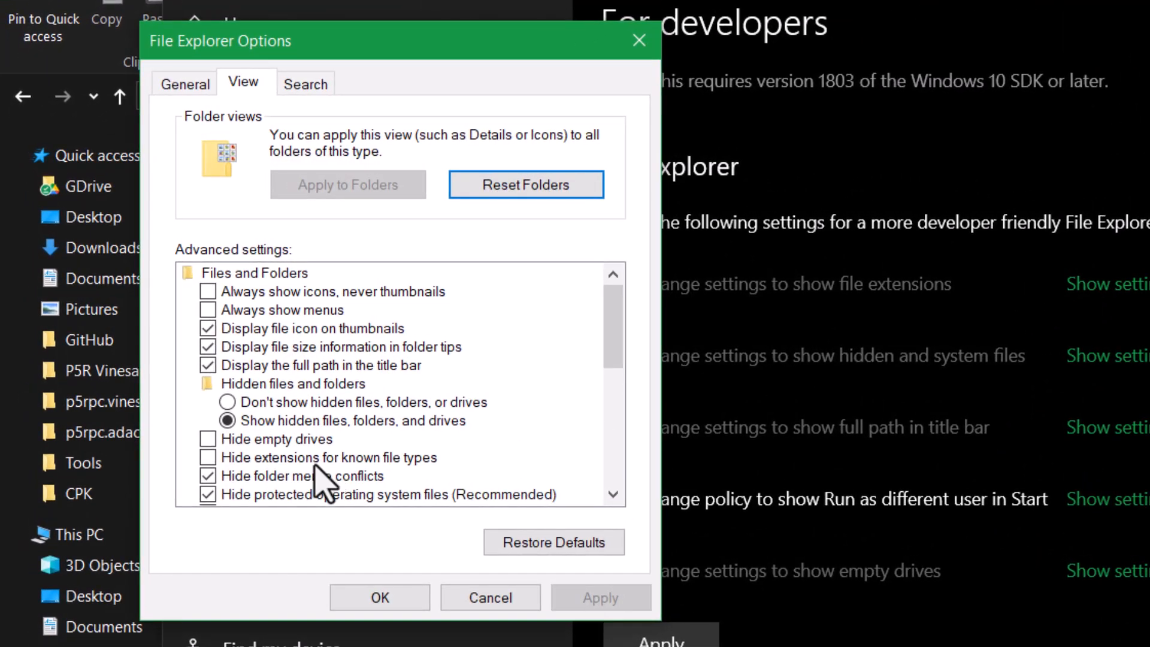
{"action": "left_click", "coordinate": [315, 461]}
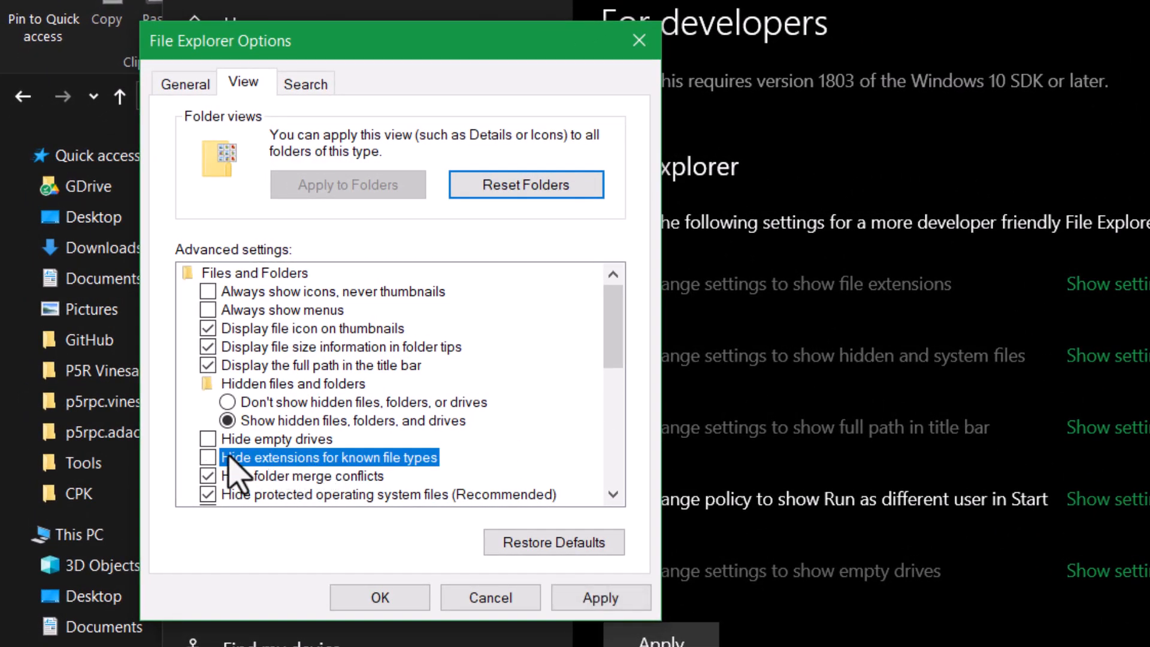
{"action": "left_click", "coordinate": [490, 598]}
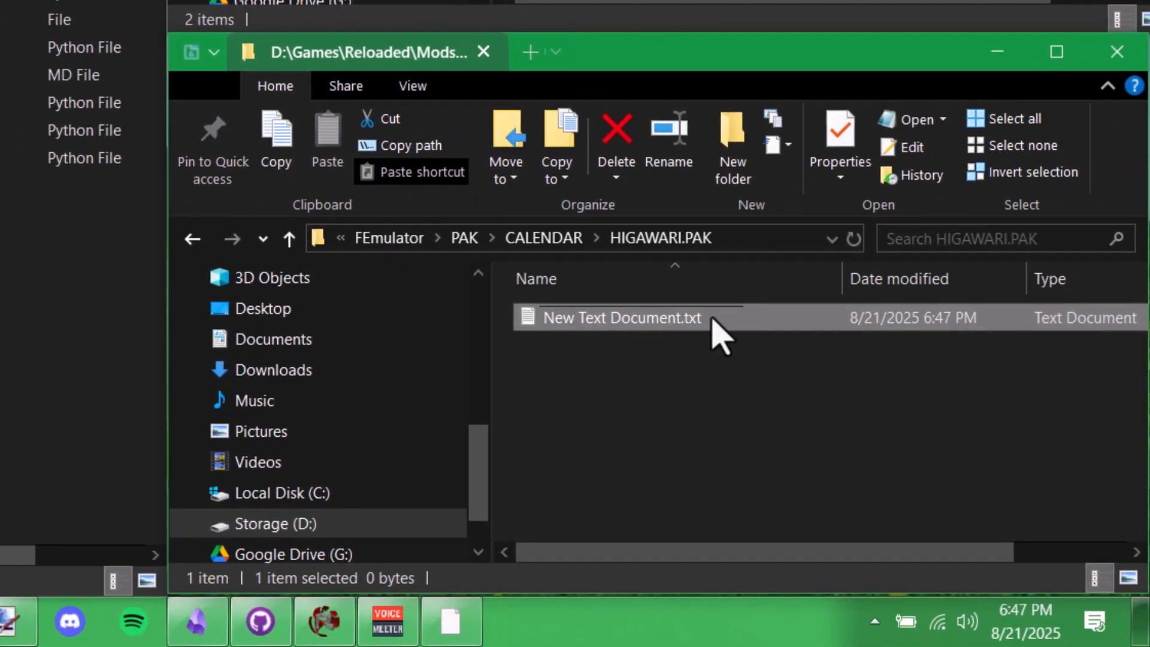
Rename the new text document as higawari_common.spd and accept the file extension change
{"action": "left_click", "coordinate": [712, 319]}
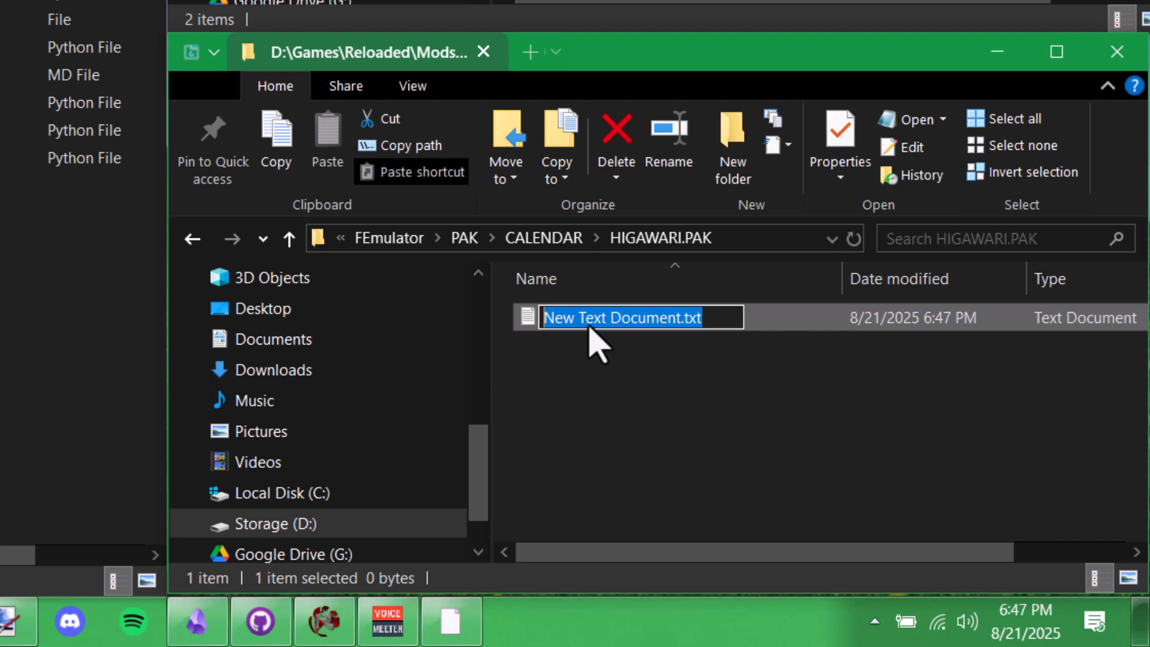
{"action": "type", "text": "higawari_common.spd"}
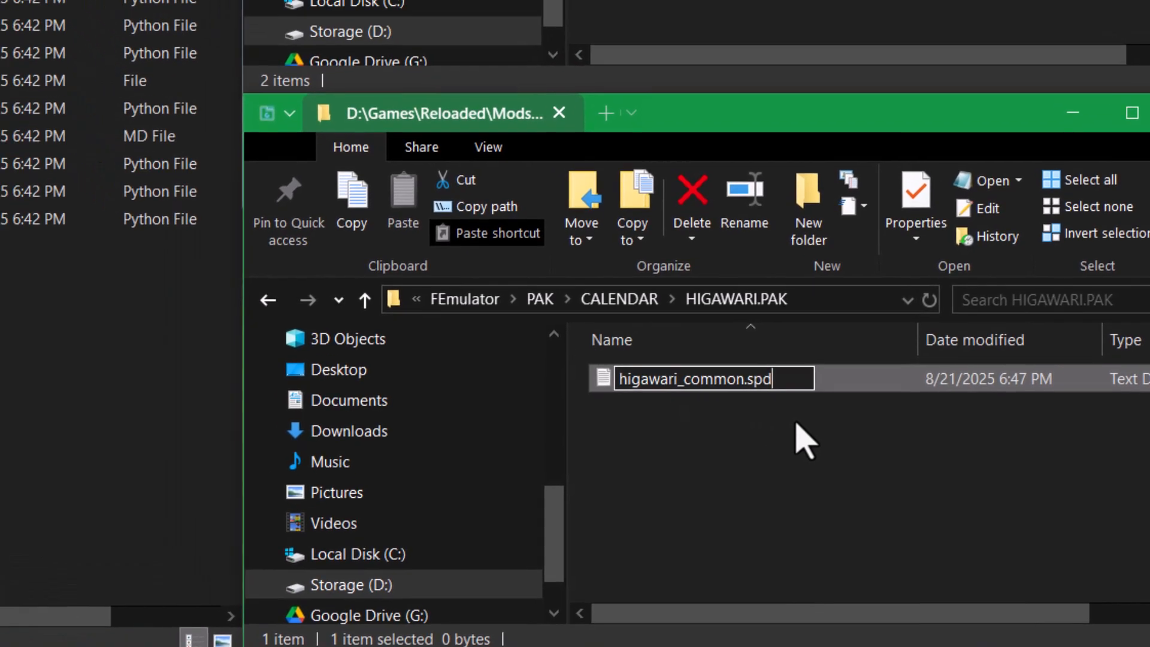
{"action": "key", "text": "Return"}
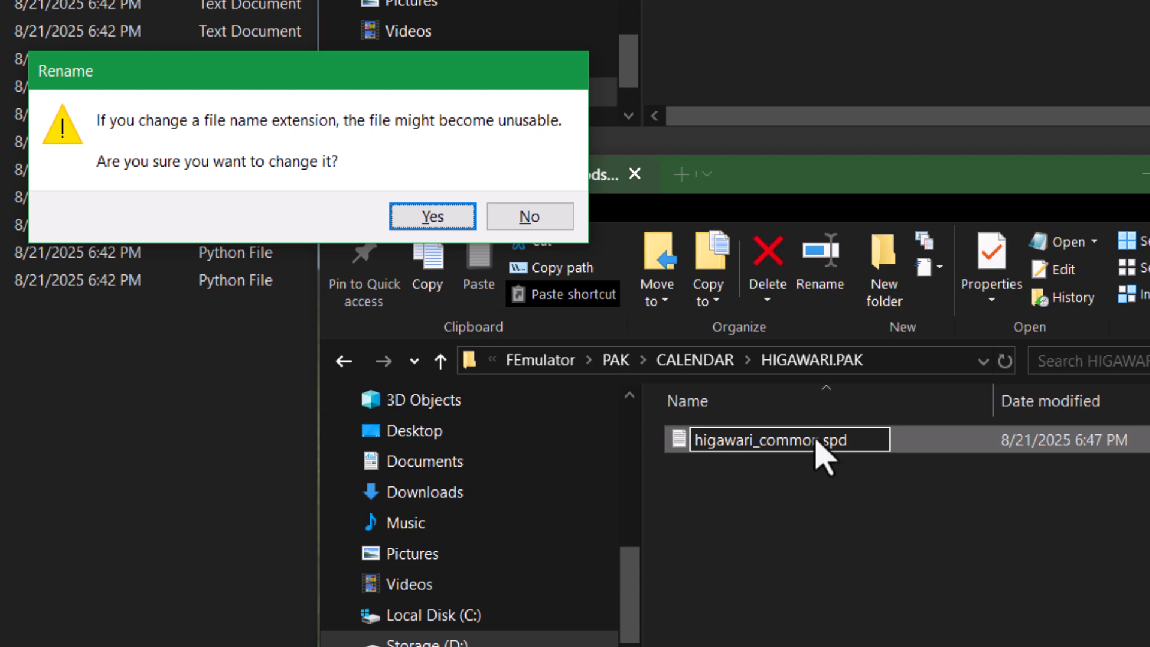
{"action": "left_click_drag", "start_coordinate": [393, 77], "coordinate": [662, 127]}
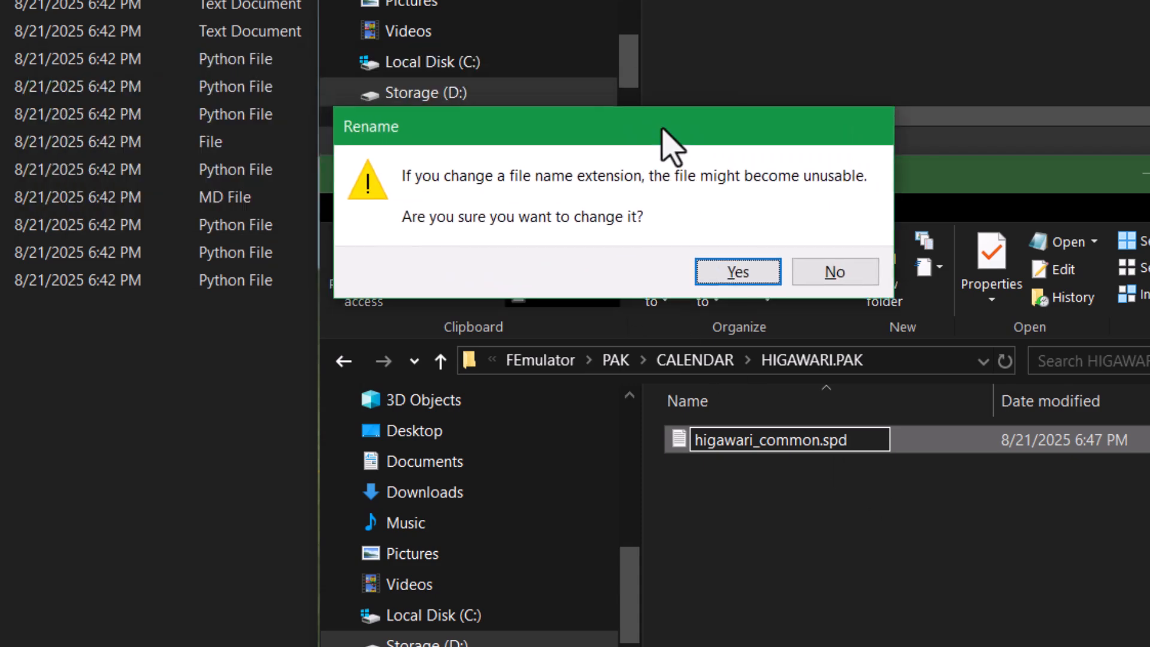
{"action": "left_click", "coordinate": [729, 273]}
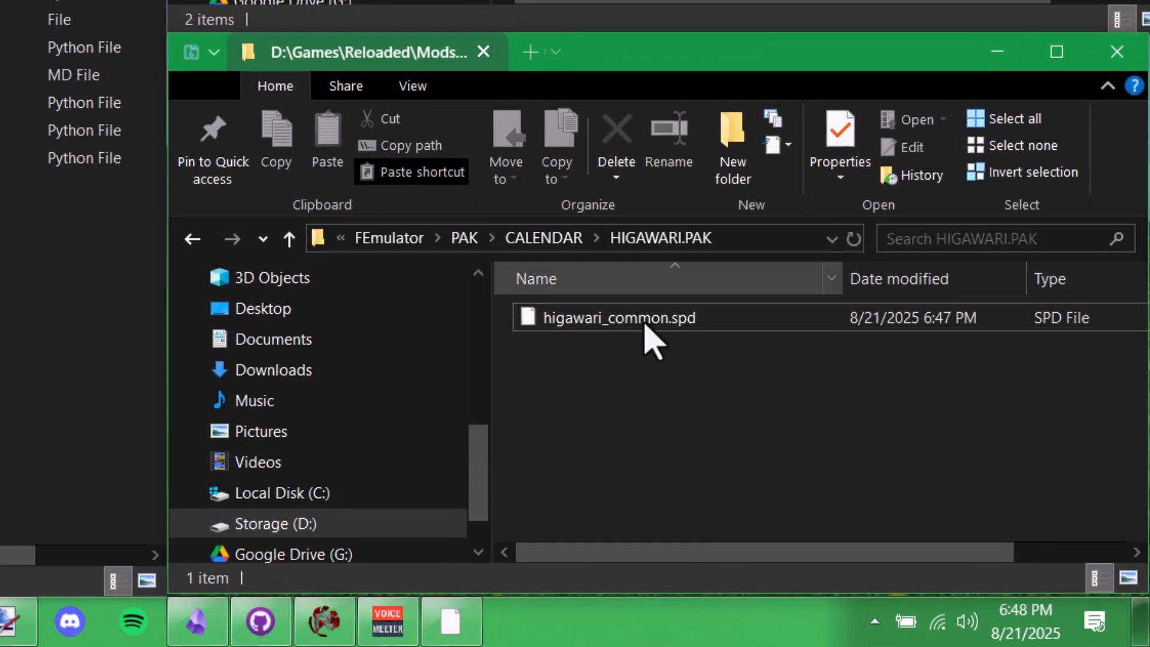
Compare the placeholder file higawari_common.spd in PAK's HIGAWARI.PAK folder with the HIGAWARI_COMMON.SPD folder in SPD\CALENDAR\HIGAWARI.PAK
{"action": "left_click", "coordinate": [645, 324]}
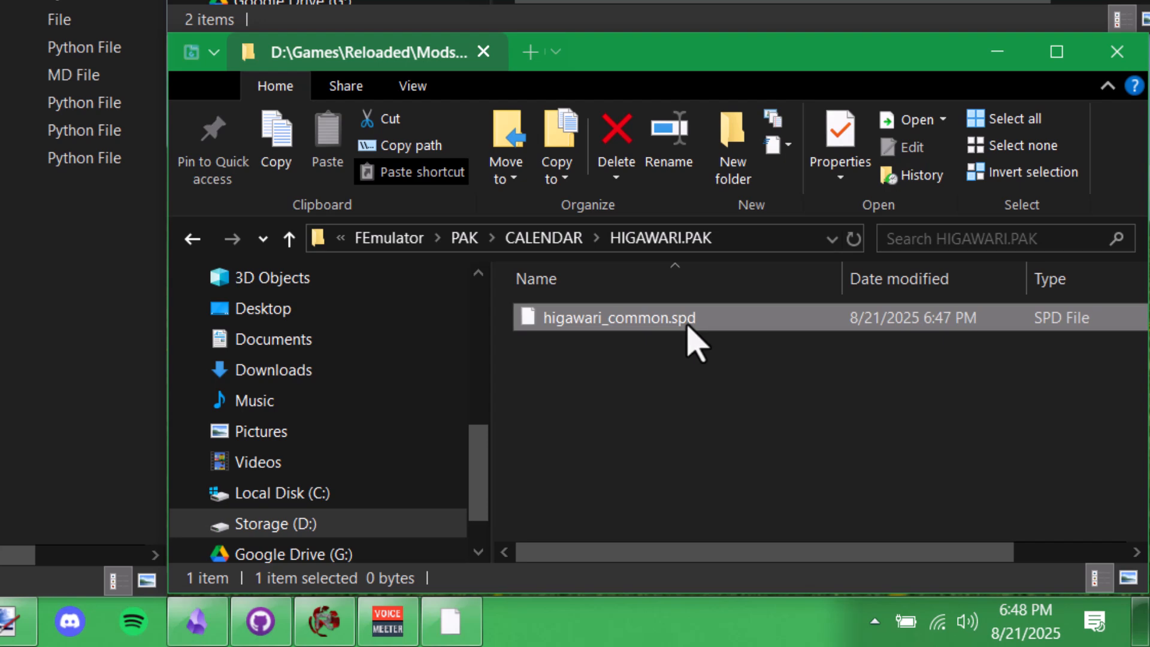
{"action": "right_click", "coordinate": [693, 344]}
{"action": "left_click", "coordinate": [654, 386]}
{"action": "left_click", "coordinate": [694, 324]}
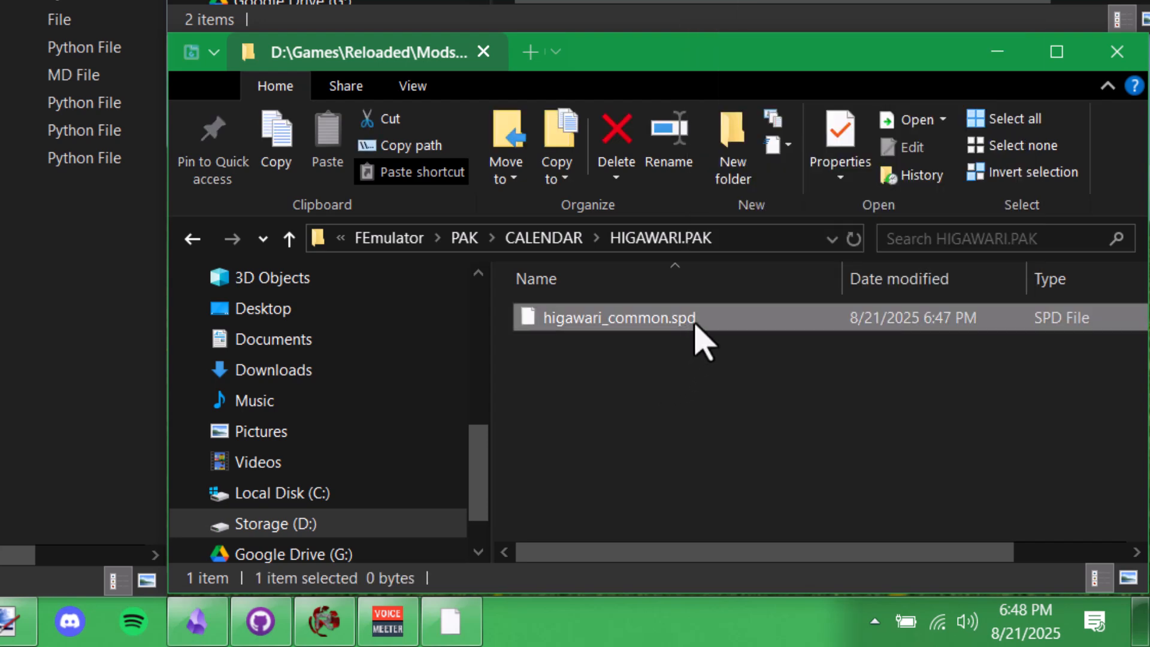
{"action": "key", "text": "F2"}
{"action": "left_click_drag", "start_coordinate": [668, 323], "coordinate": [743, 323]}
{"action": "left_click", "coordinate": [708, 385]}
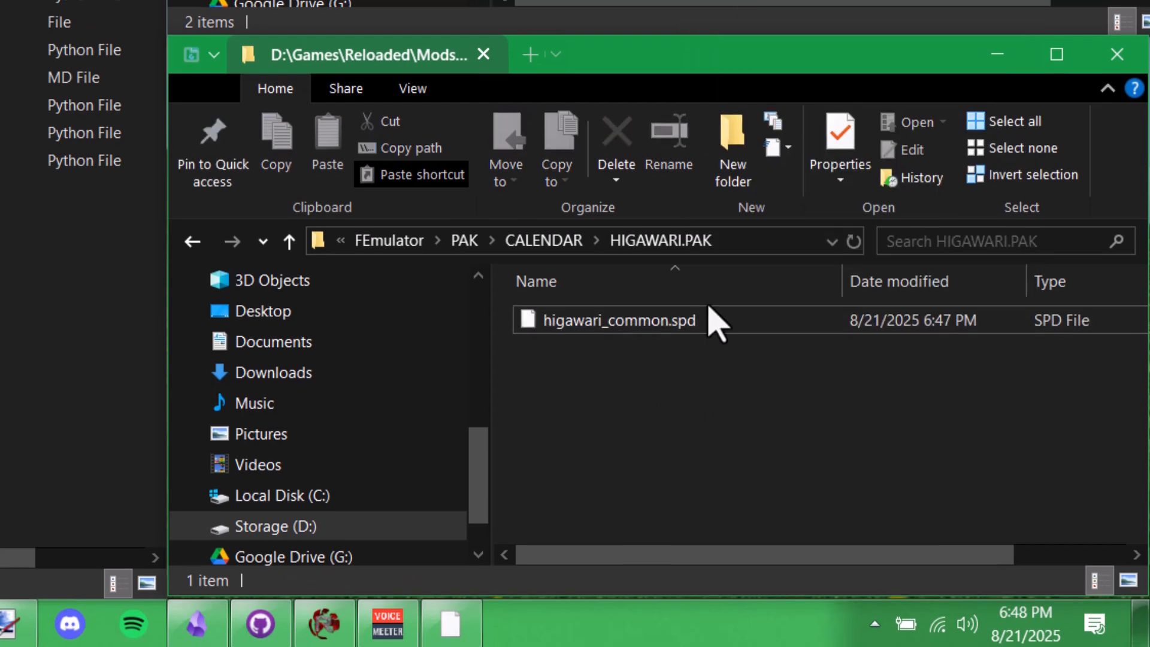
{"action": "left_click", "coordinate": [700, 107]}
{"action": "left_click_drag", "start_coordinate": [701, 108], "coordinate": [616, 81]}
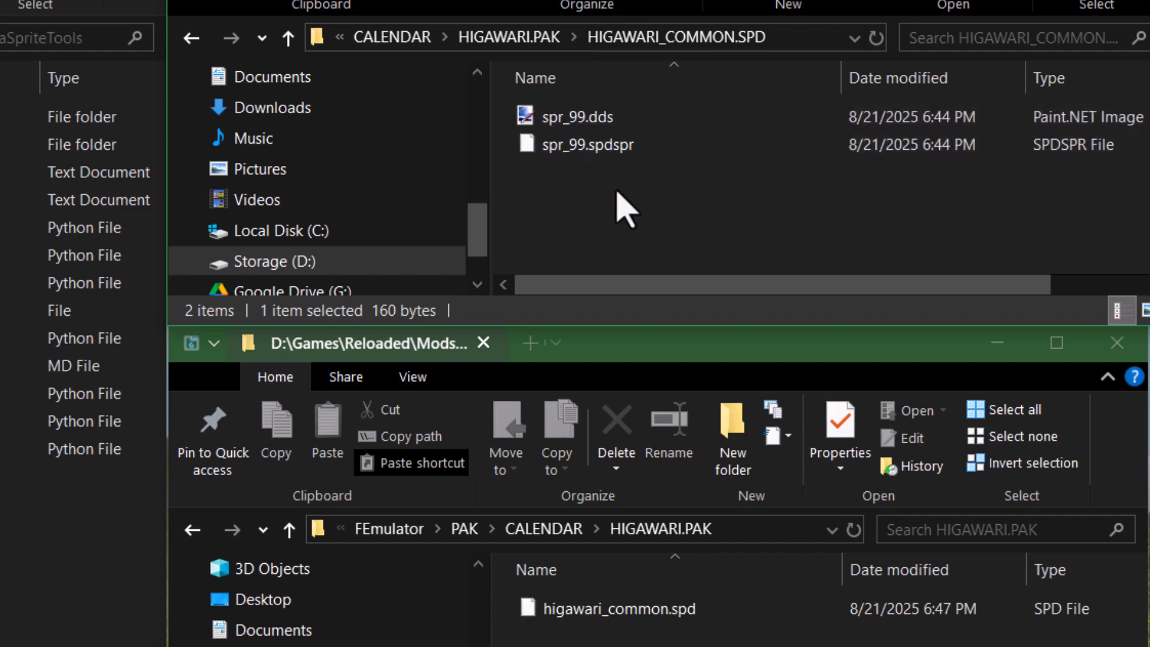
{"action": "left_click", "coordinate": [543, 38]}
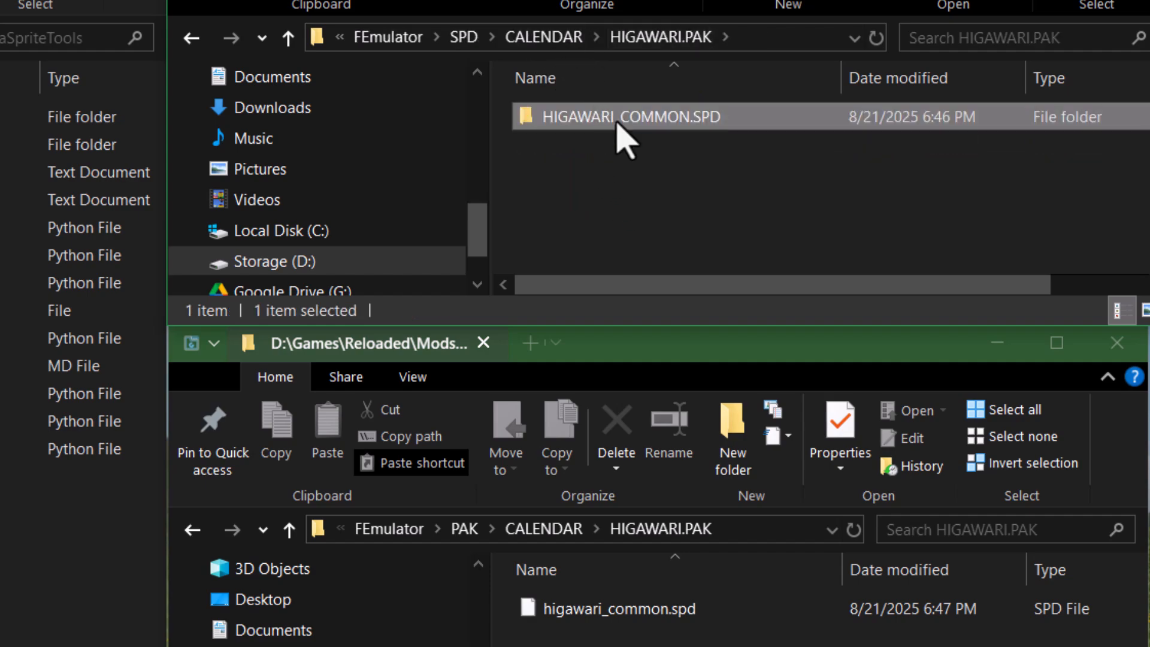
{"action": "double_click", "coordinate": [617, 125]}
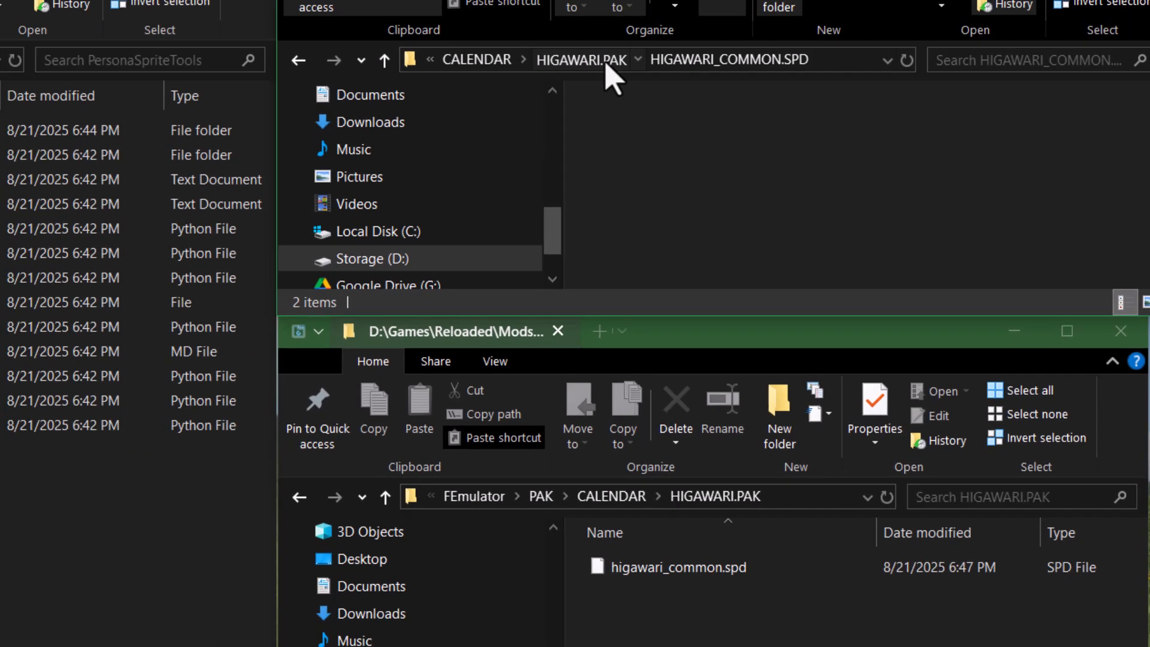
{"action": "left_click", "coordinate": [537, 37]}
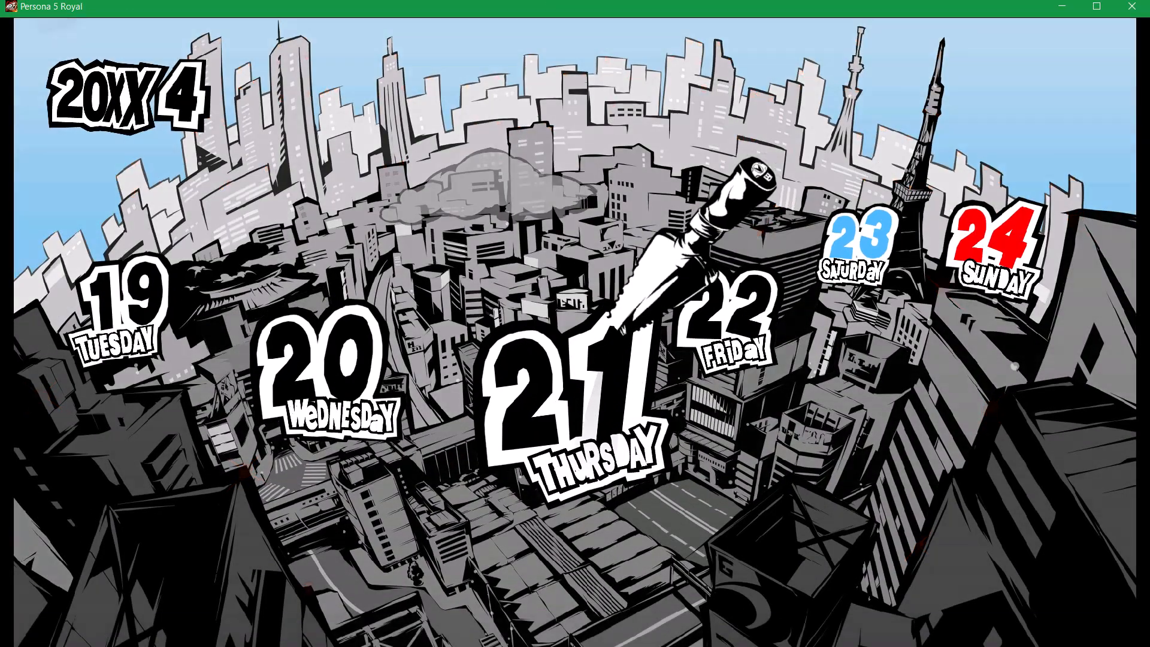
Switch from Persona 5 Royal to File Explorer and review the SPD\CALENDAR\HIGAWARI.PAK\HIGAWARI_COMMON.SPD folder chain, ending in SPD
{"action": "key", "text": "super"}
{"action": "left_click", "coordinate": [759, 632]}
{"action": "left_click", "coordinate": [705, 523]}
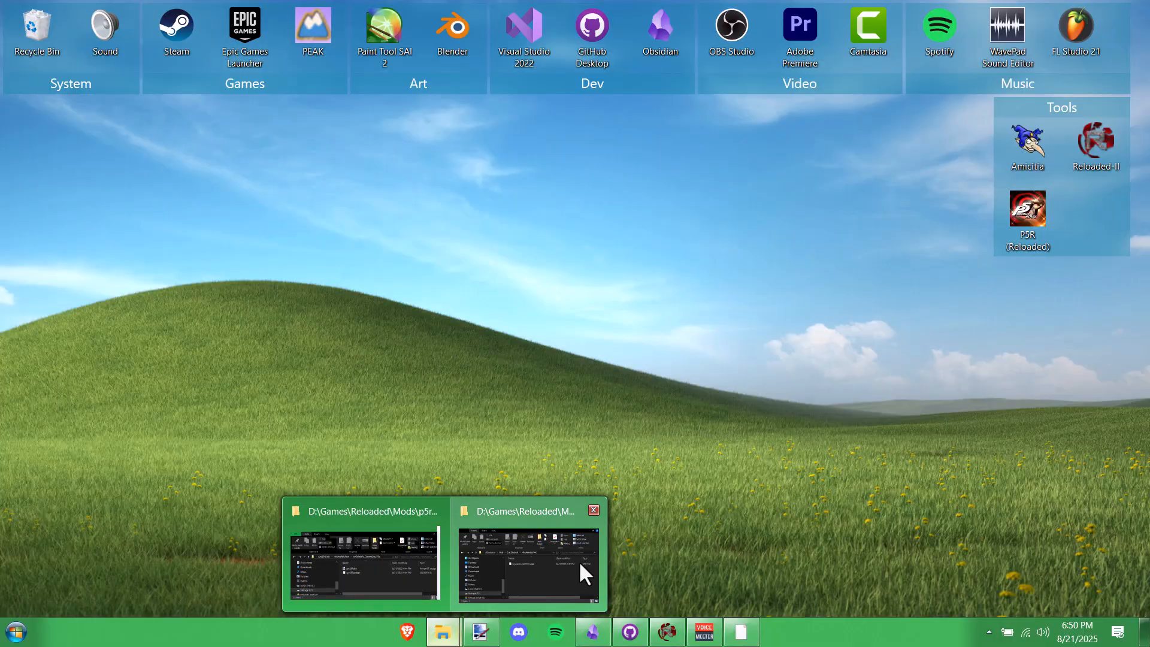
{"action": "left_click", "coordinate": [578, 560]}
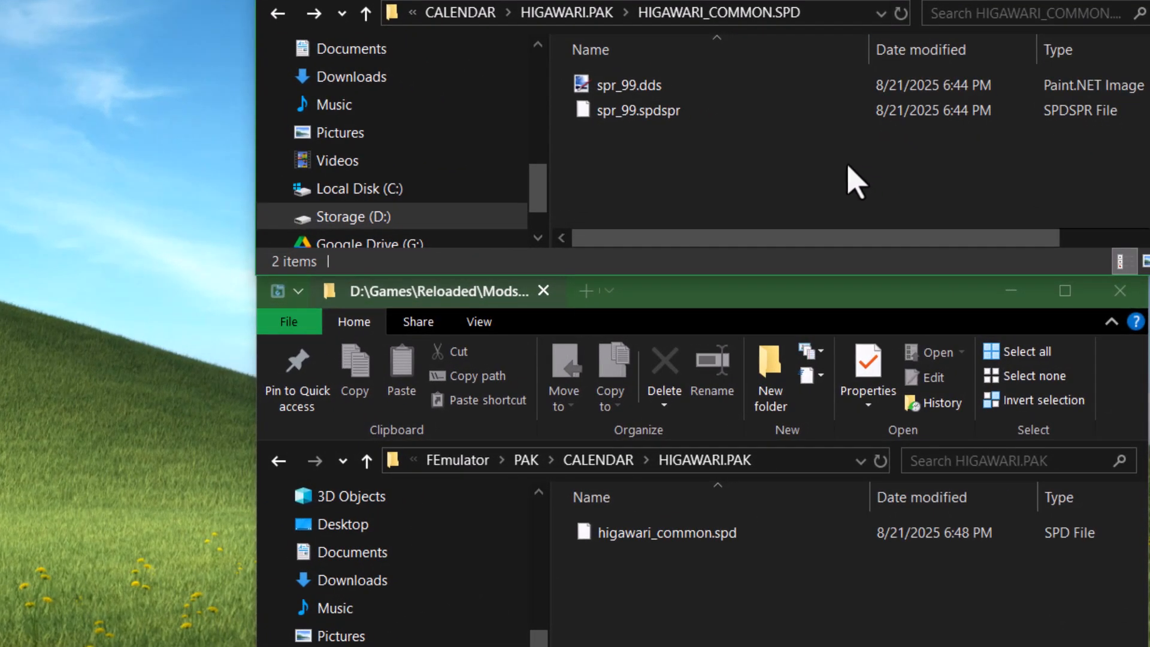
{"action": "left_click", "coordinate": [587, 18]}
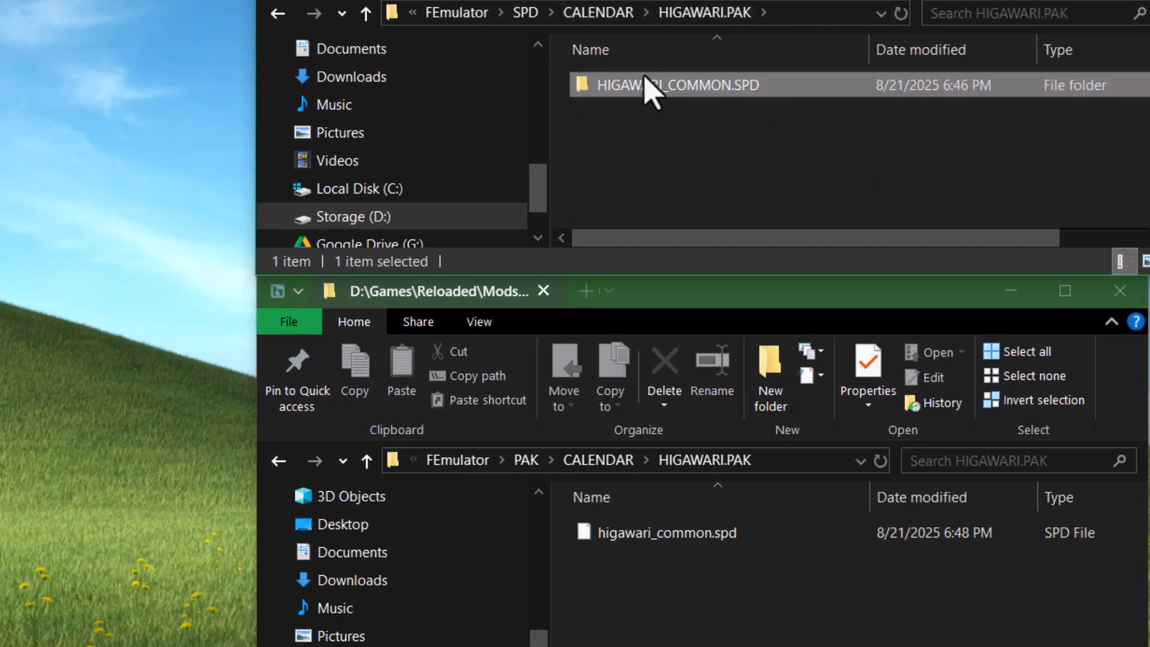
{"action": "double_click", "coordinate": [646, 85]}
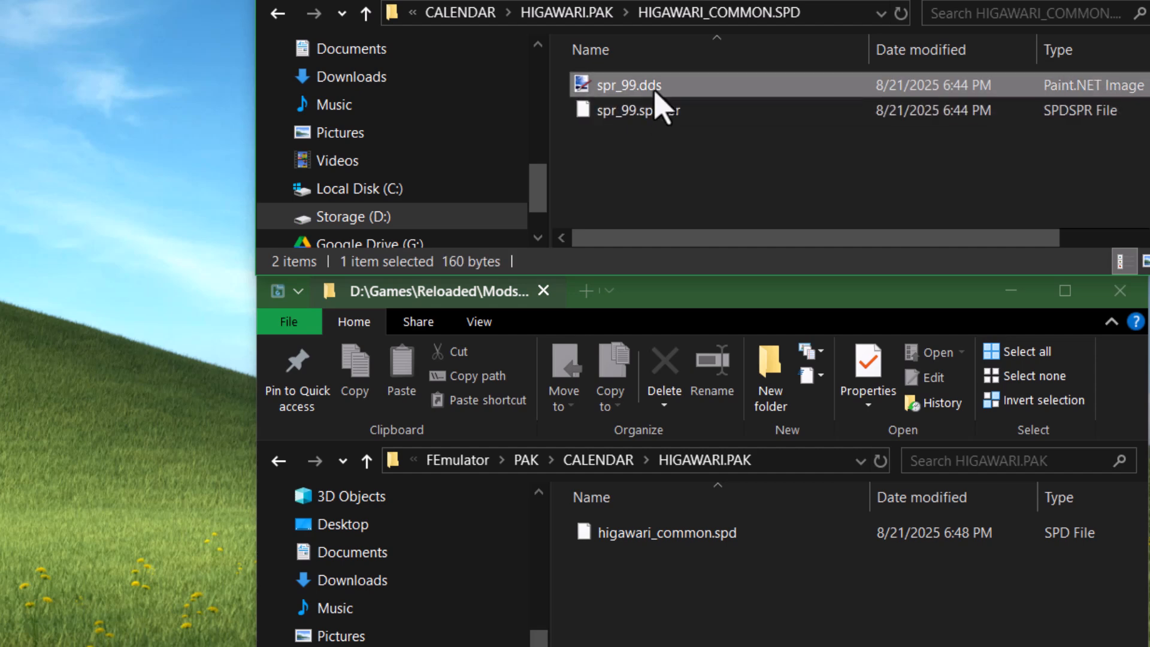
{"action": "left_click", "coordinate": [570, 12]}
{"action": "left_click", "coordinate": [577, 12]}
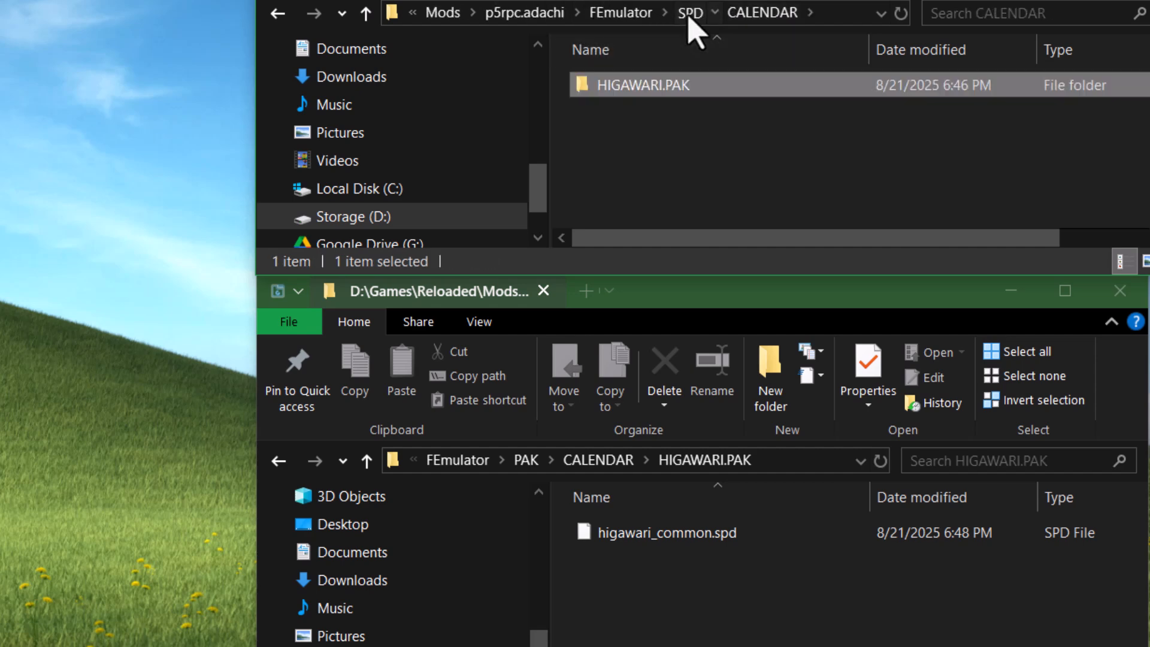
{"action": "left_click", "coordinate": [686, 15]}
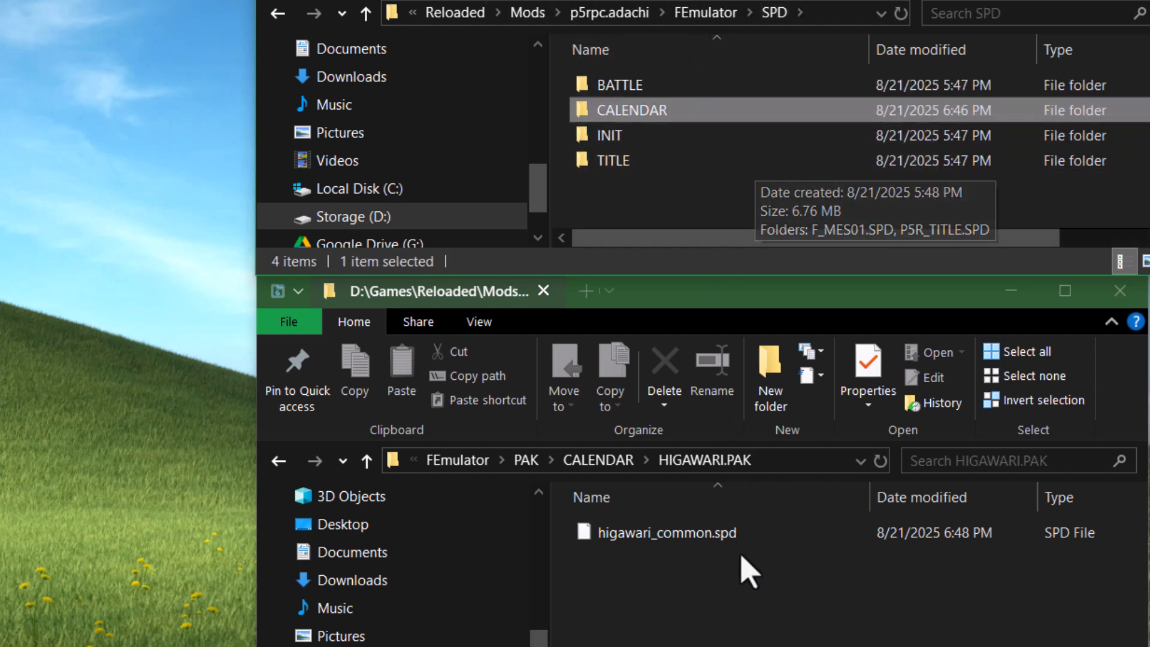
Review the PAK\CALENDAR\HIGAWARI.PAK folder chain from higawari_common.spd up through CALENDAR and PAK
{"action": "left_click", "coordinate": [740, 532]}
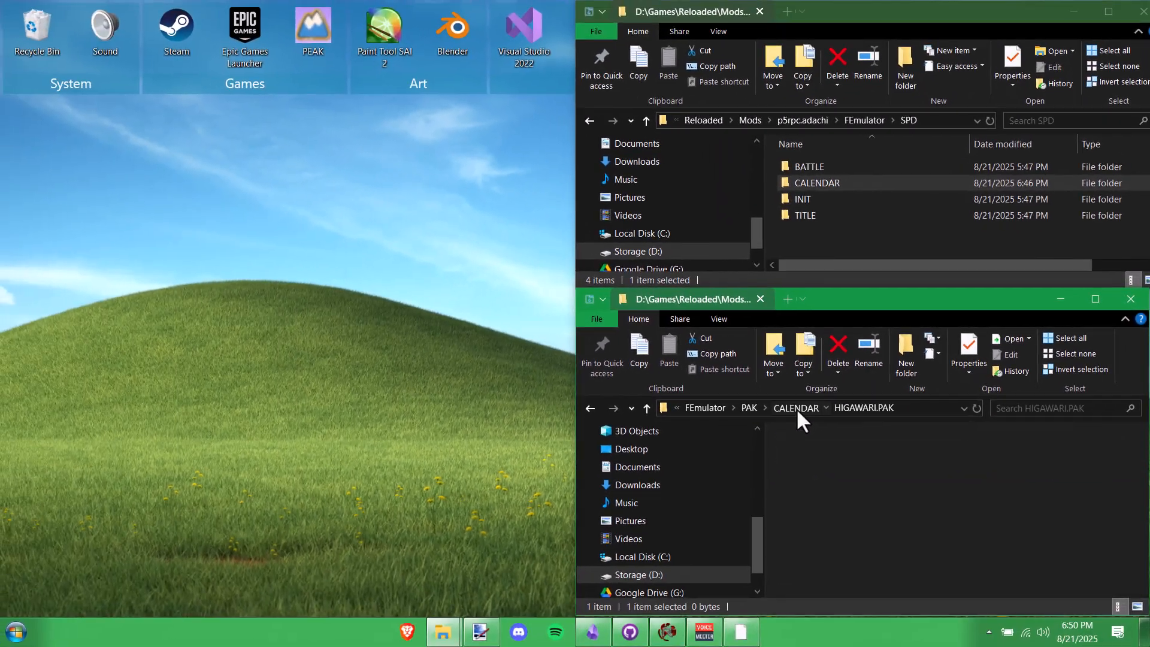
{"action": "left_click", "coordinate": [600, 460]}
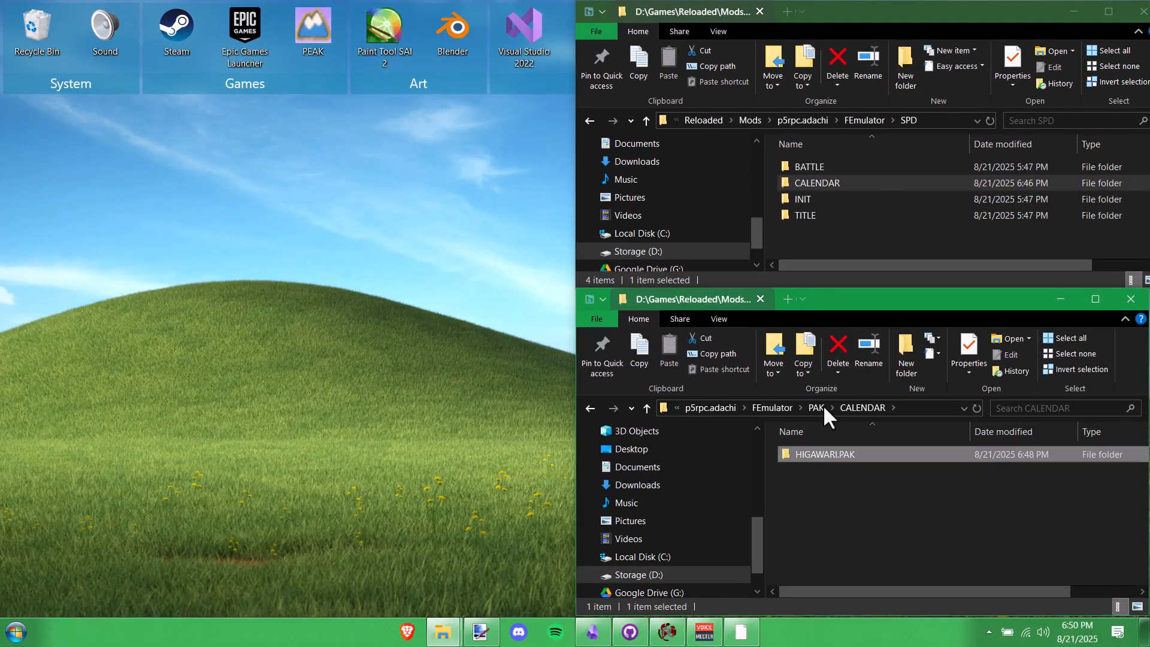
{"action": "left_click", "coordinate": [821, 405]}
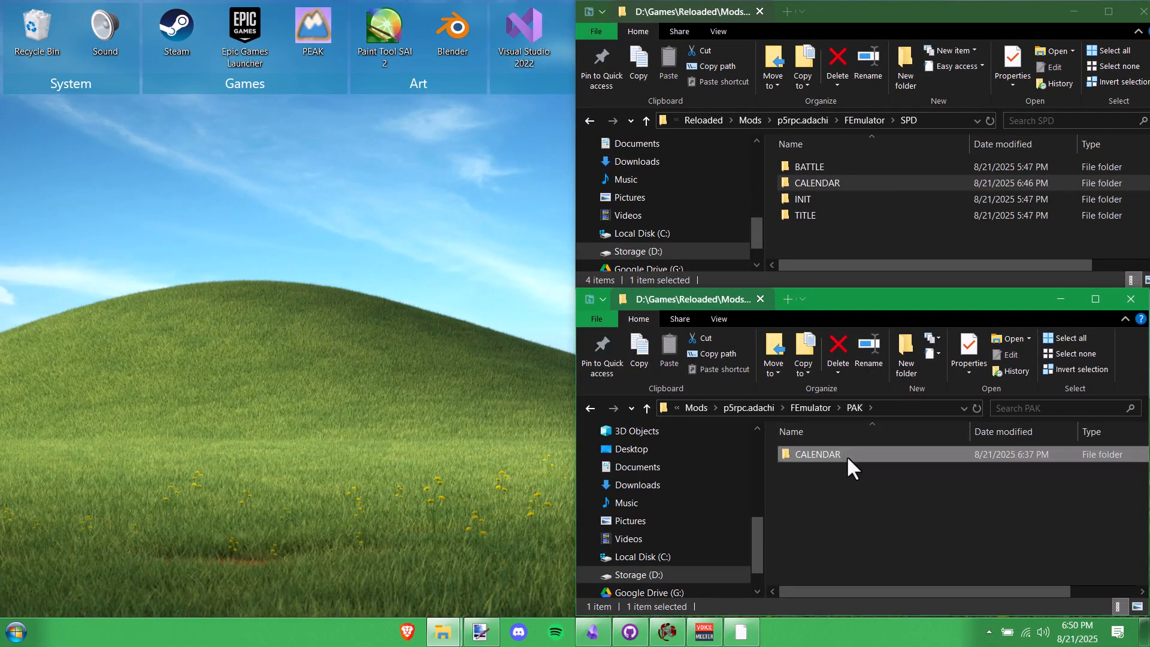
{"action": "left_click", "coordinate": [822, 410]}
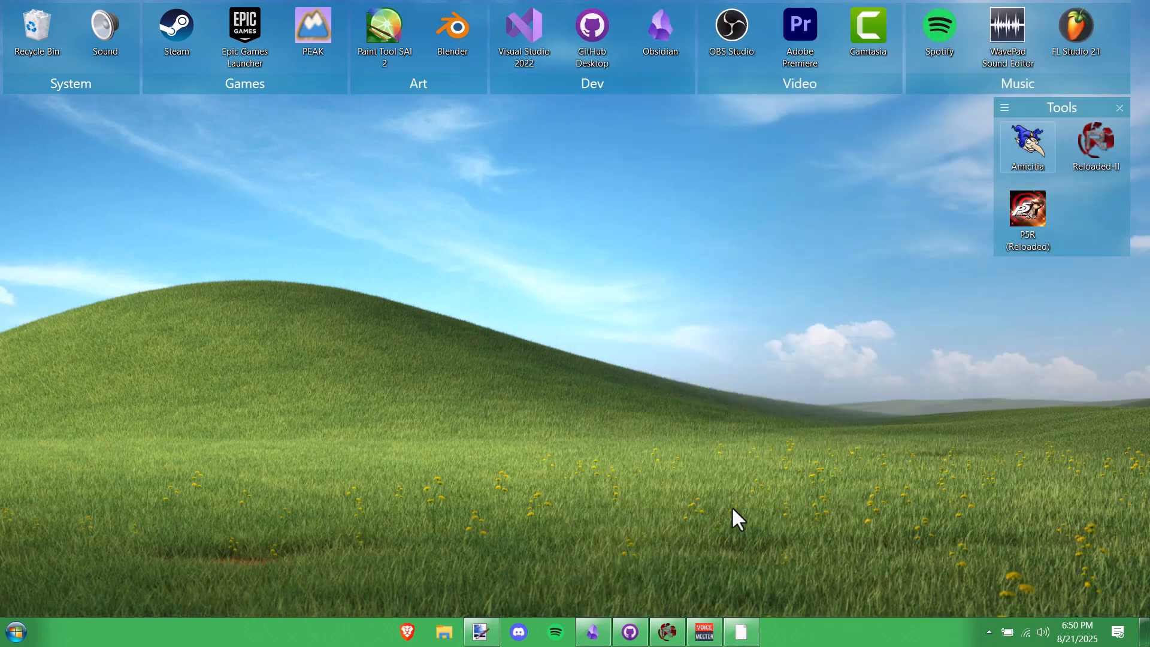
Switch to Reloaded-II and view the descriptions of the PAK Emulator and SPD Emulator mods for Persona 5 Royal
{"action": "left_click", "coordinate": [670, 632]}
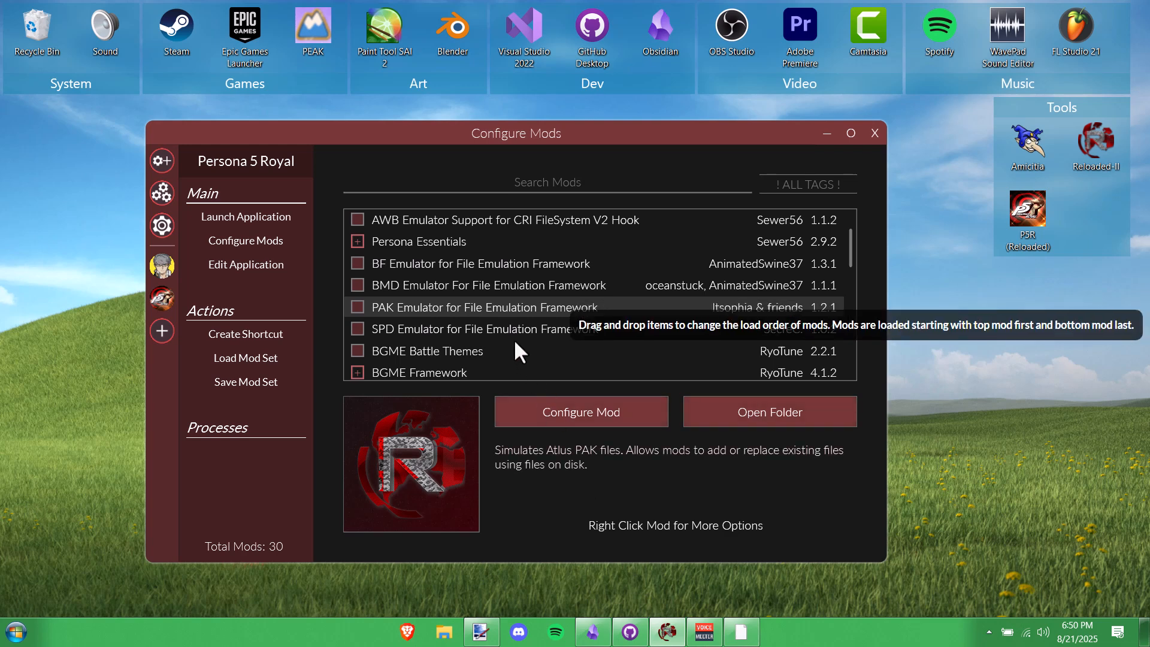
{"action": "left_click", "coordinate": [513, 339]}
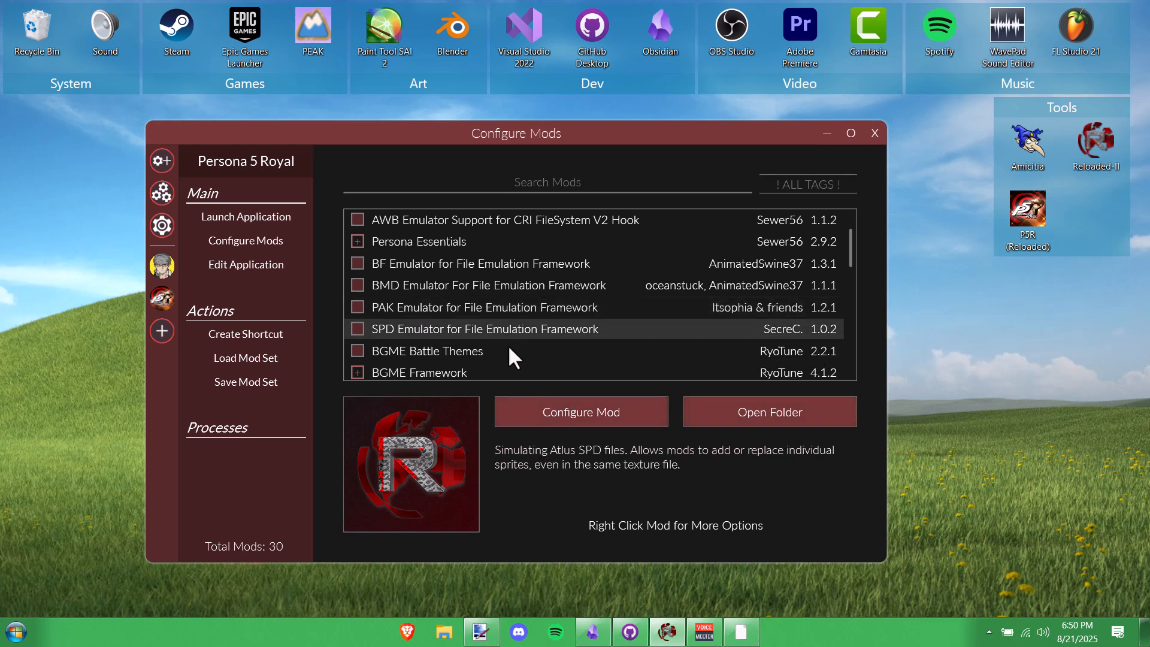
{"action": "left_click", "coordinate": [506, 347]}
{"action": "left_click", "coordinate": [494, 329]}
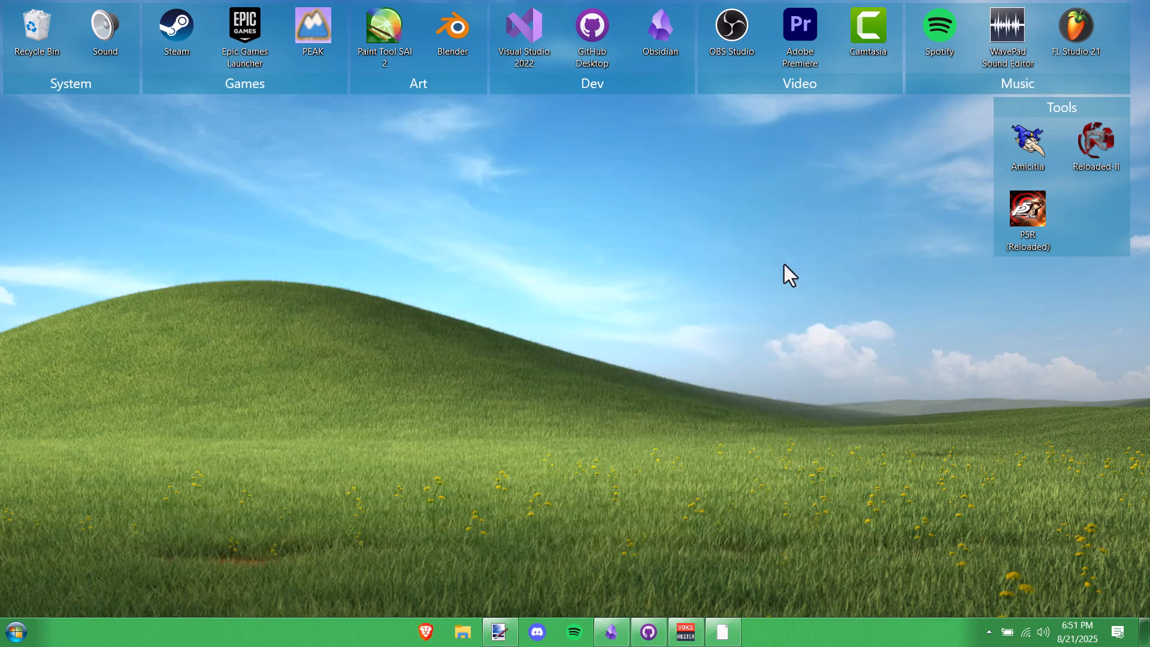